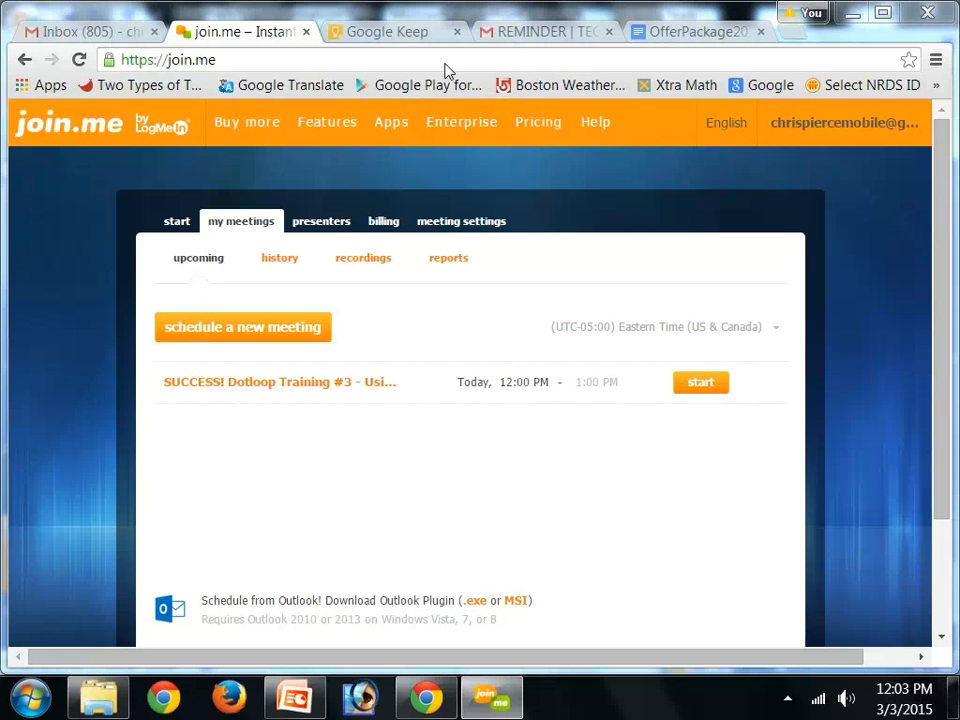
Open dotloop.com in a new browser tab
{"action": "left_click", "coordinate": [789, 39]}
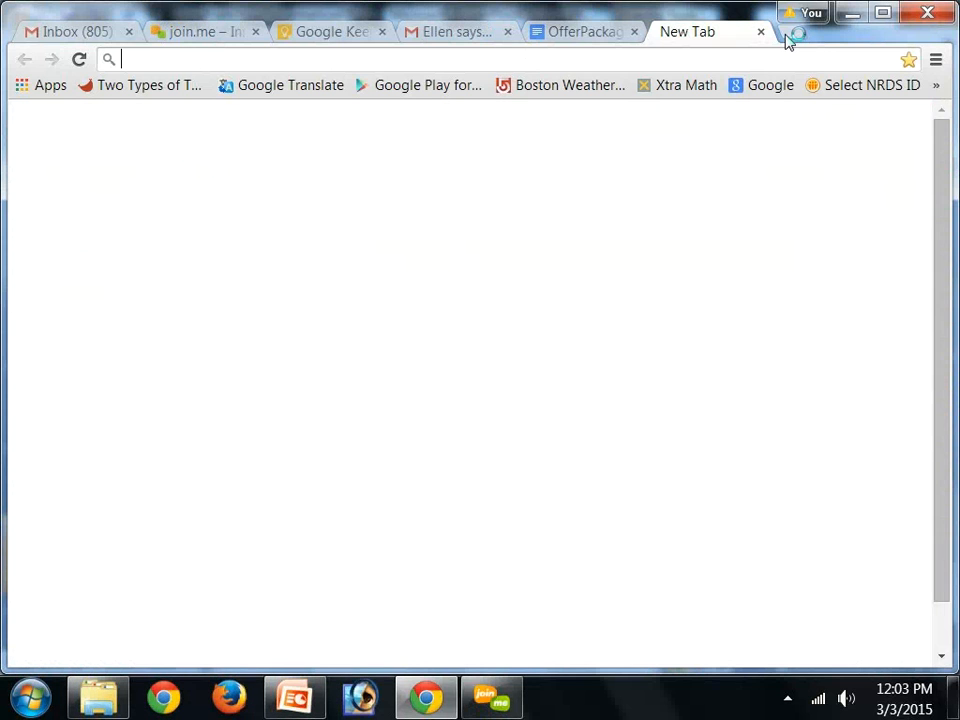
{"action": "type", "text": "dotlll"}
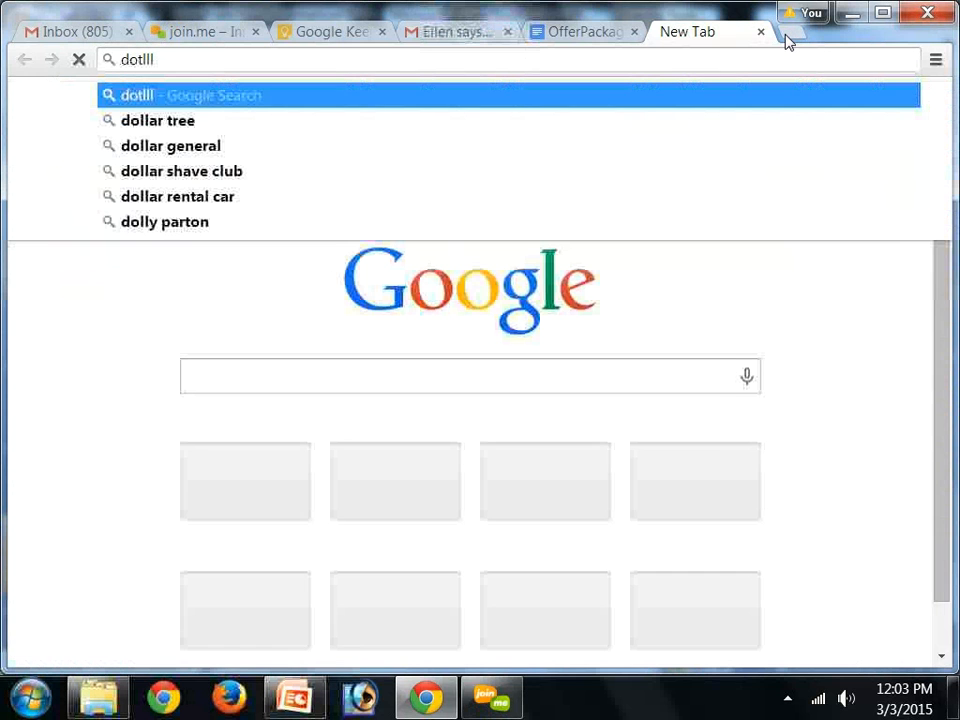
{"action": "key", "text": "BackSpace"}
{"action": "key", "text": "BackSpace"}
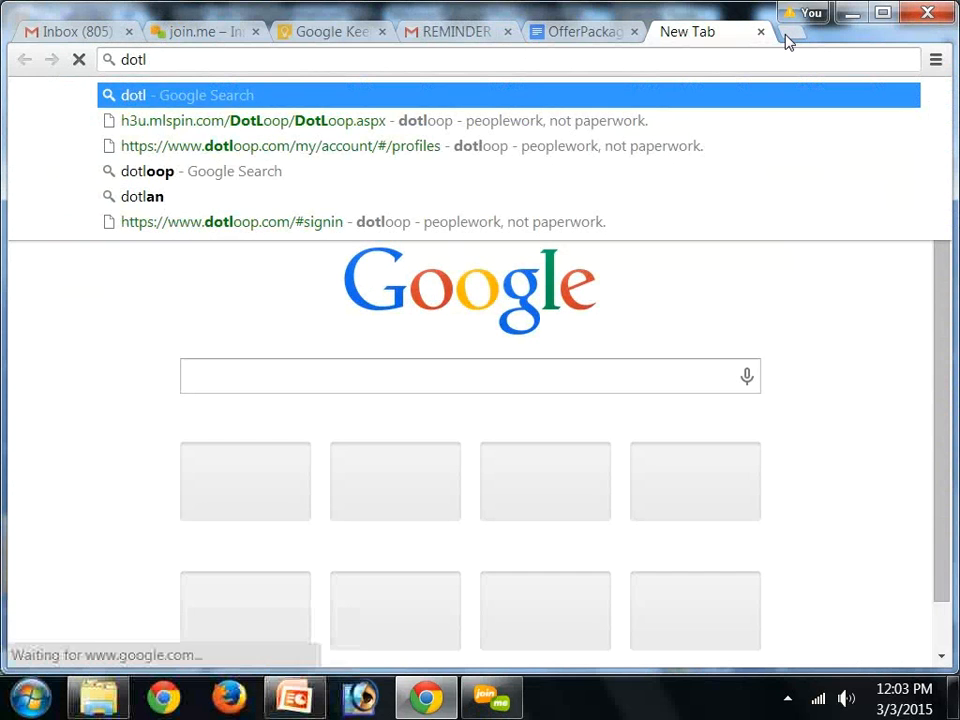
{"action": "type", "text": "oop.com"}
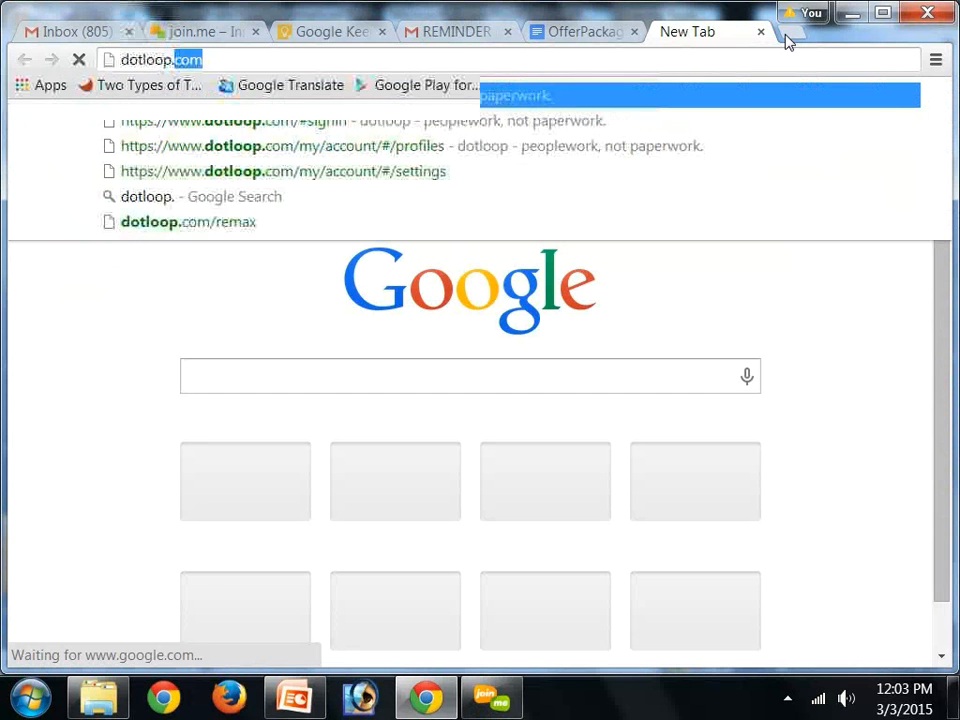
{"action": "key", "text": "Return"}
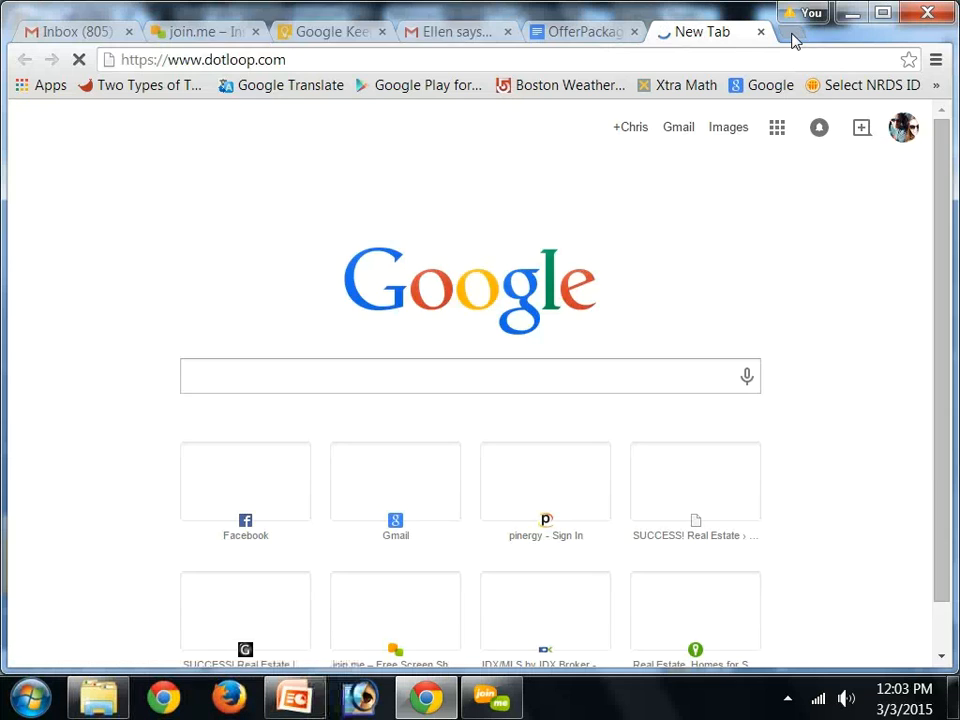
Open the h3u.mlspin.com sign-in page in another new tab
{"action": "left_click", "coordinate": [793, 36]}
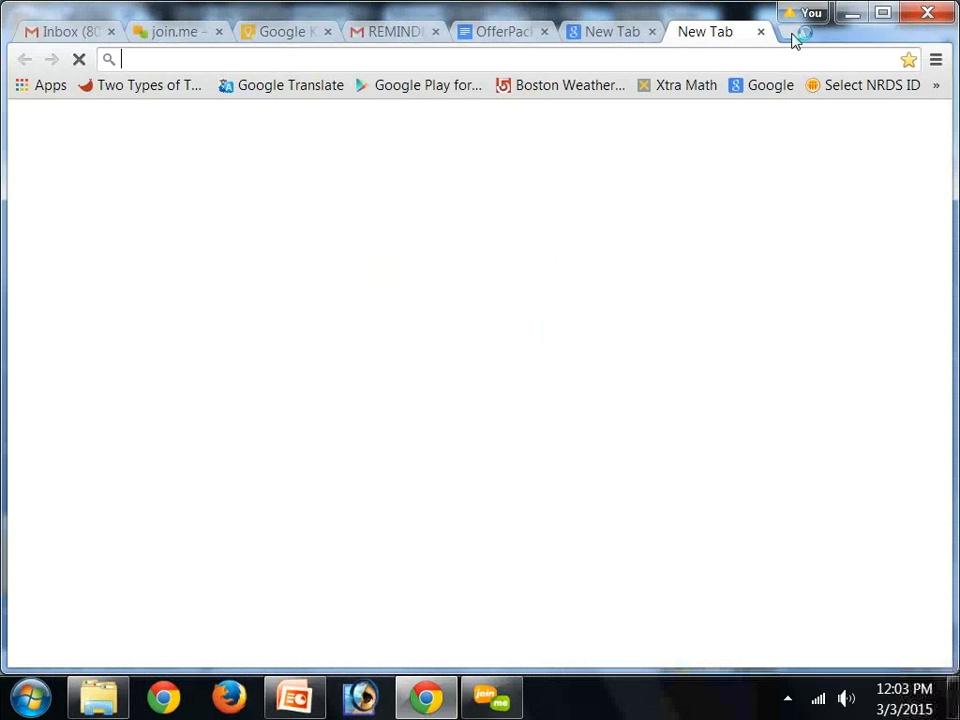
{"action": "type", "text": "h3"}
{"action": "key", "text": "Return"}
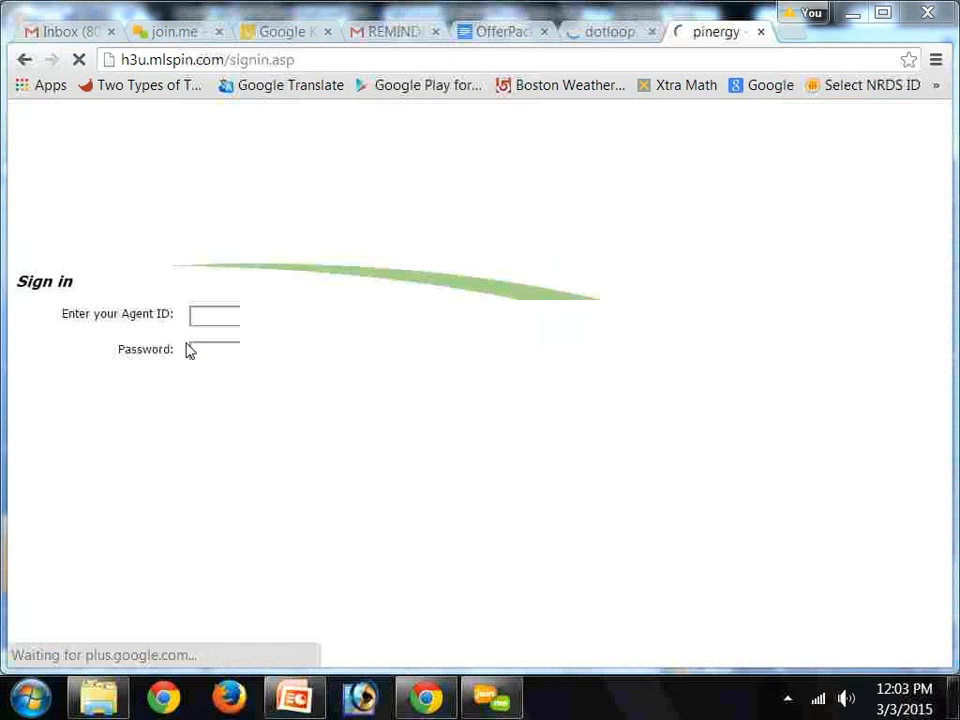
Enter the agent ID and account password and try to sign in to MLS PIN
{"action": "left_click", "coordinate": [218, 317]}
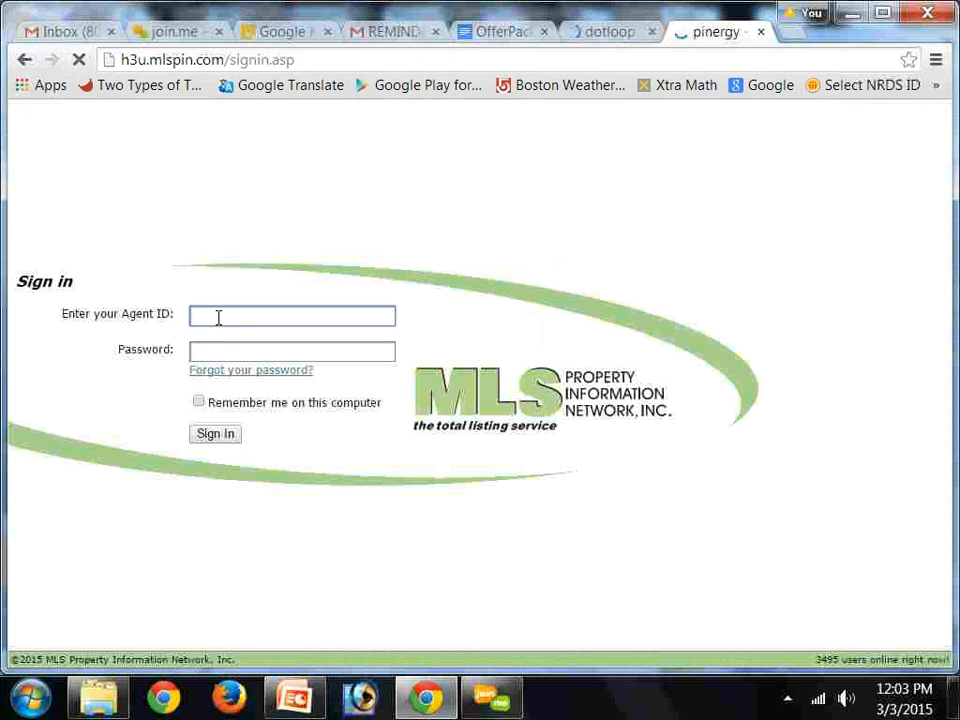
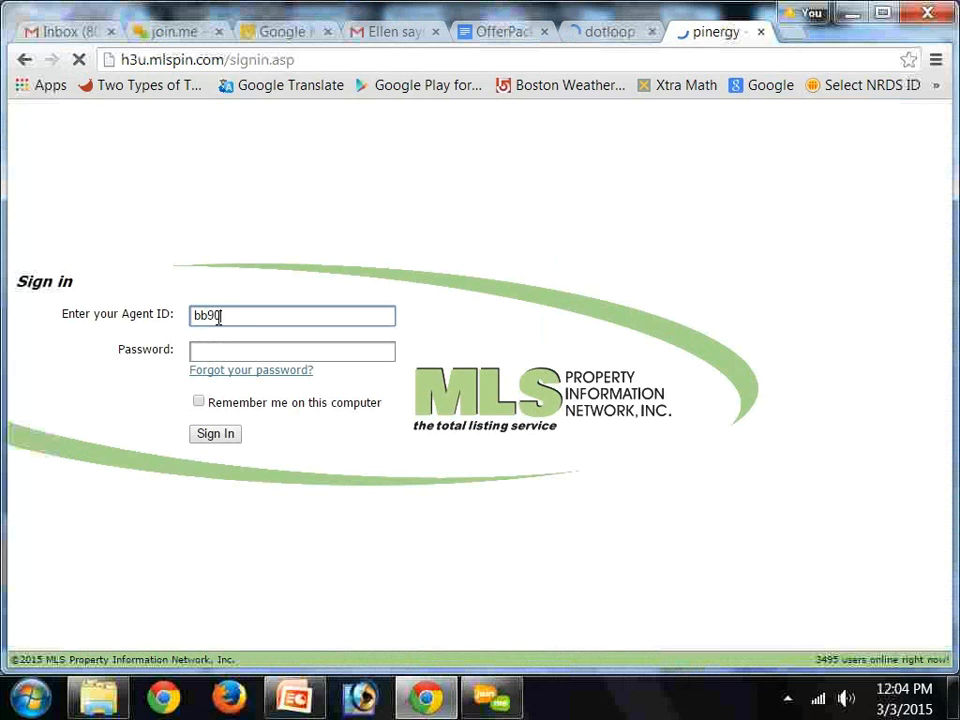
{"action": "key", "text": "Tab"}
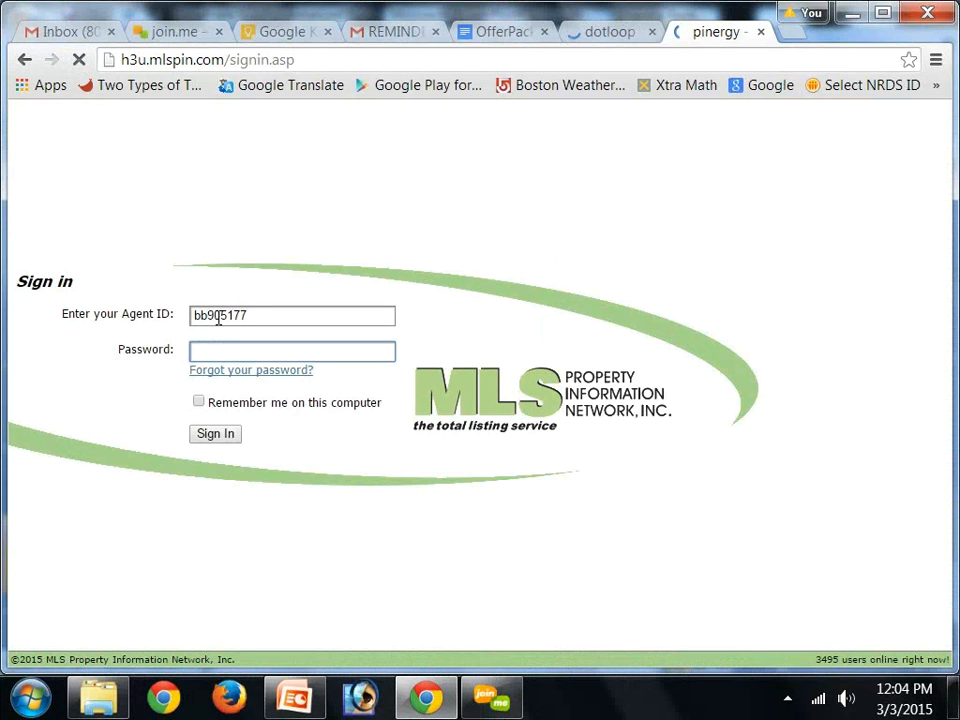
{"action": "type", "text": "•••••••••"}
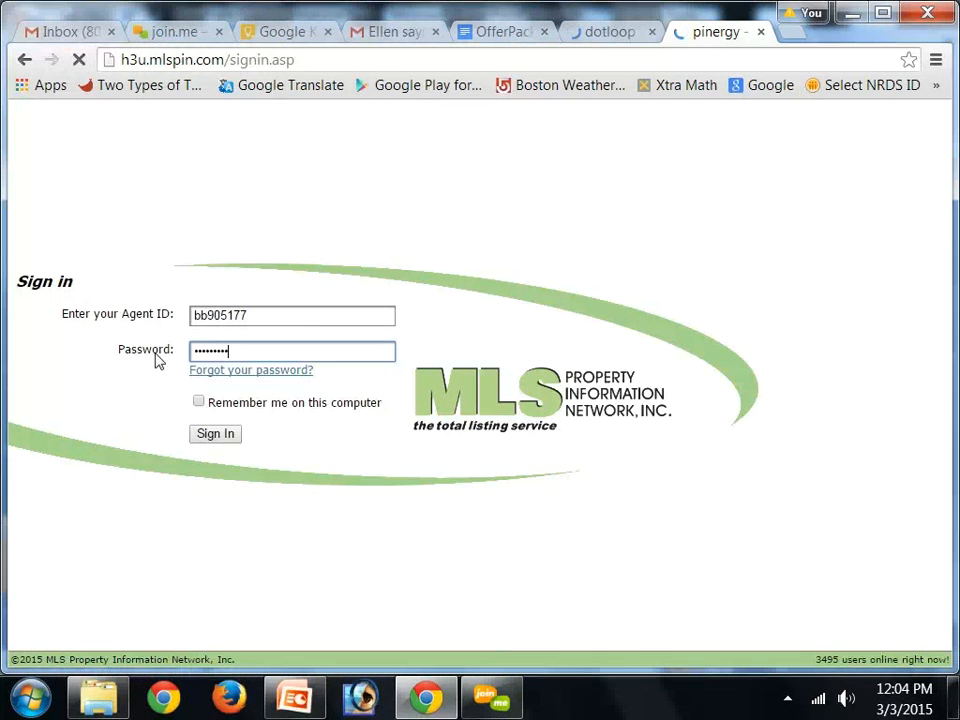
{"action": "left_click", "coordinate": [214, 434]}
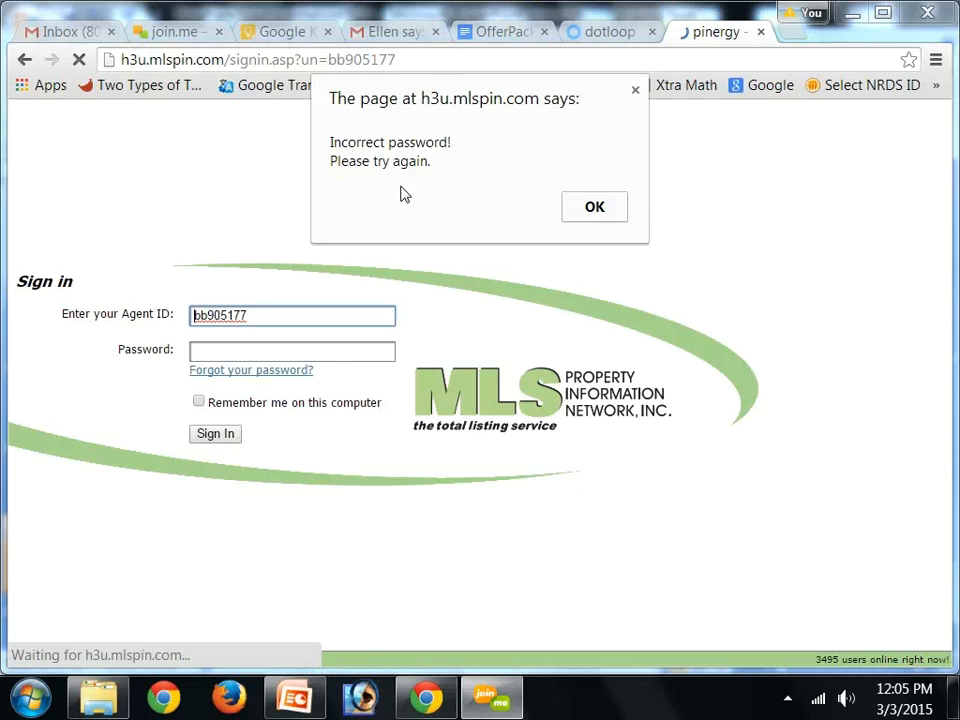
Dismiss the error, re-enter the account password and sign in again
{"action": "left_click", "coordinate": [607, 208]}
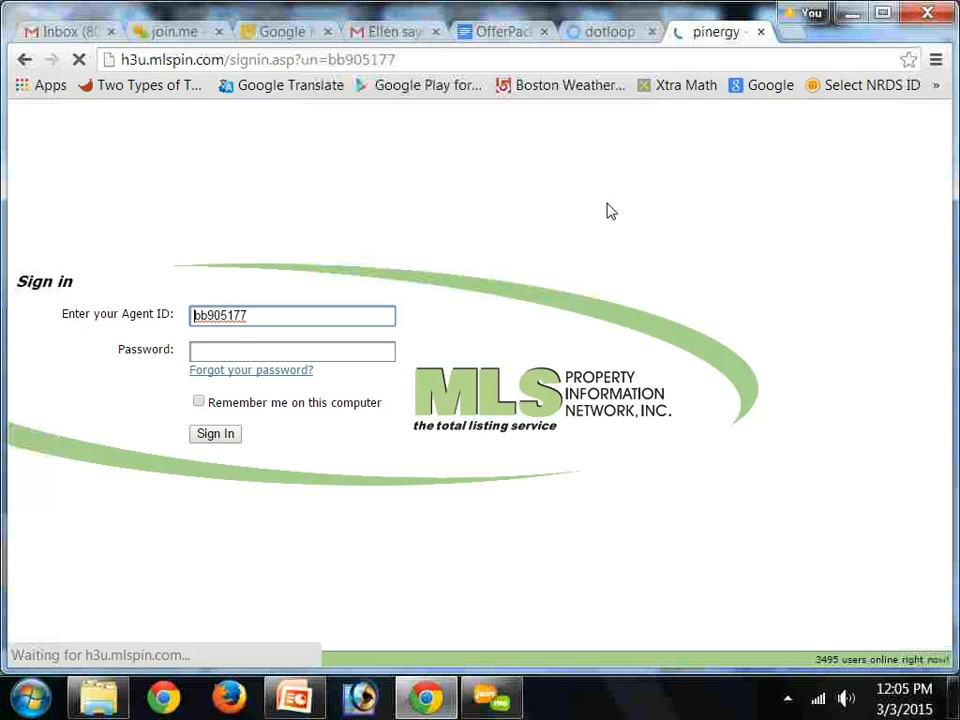
{"action": "left_click", "coordinate": [255, 352]}
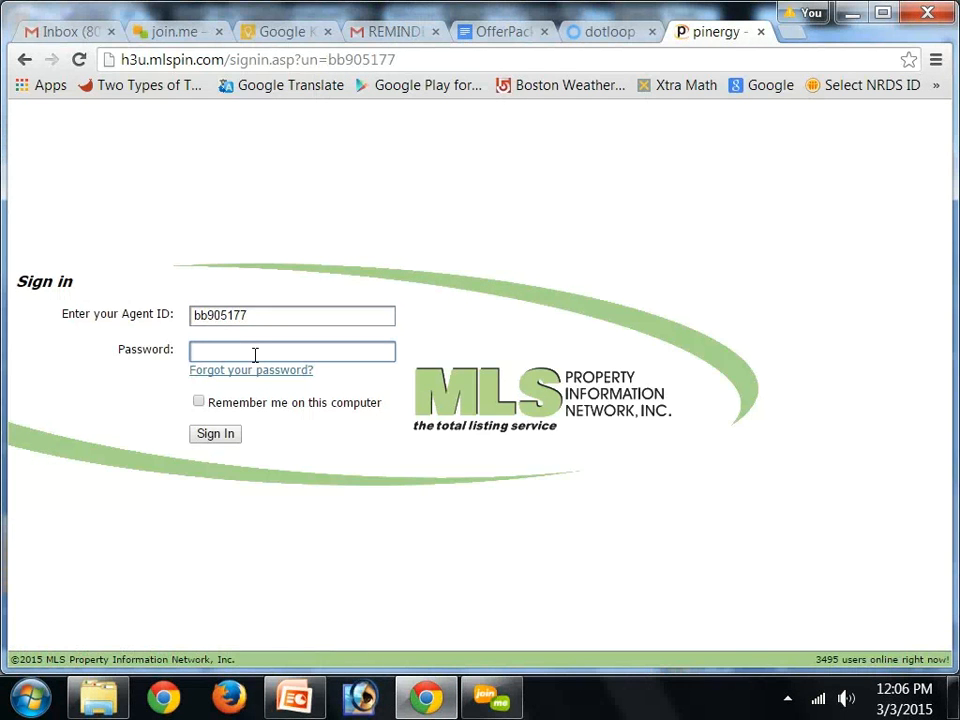
{"action": "type", "text": "********"}
{"action": "left_click", "coordinate": [216, 435]}
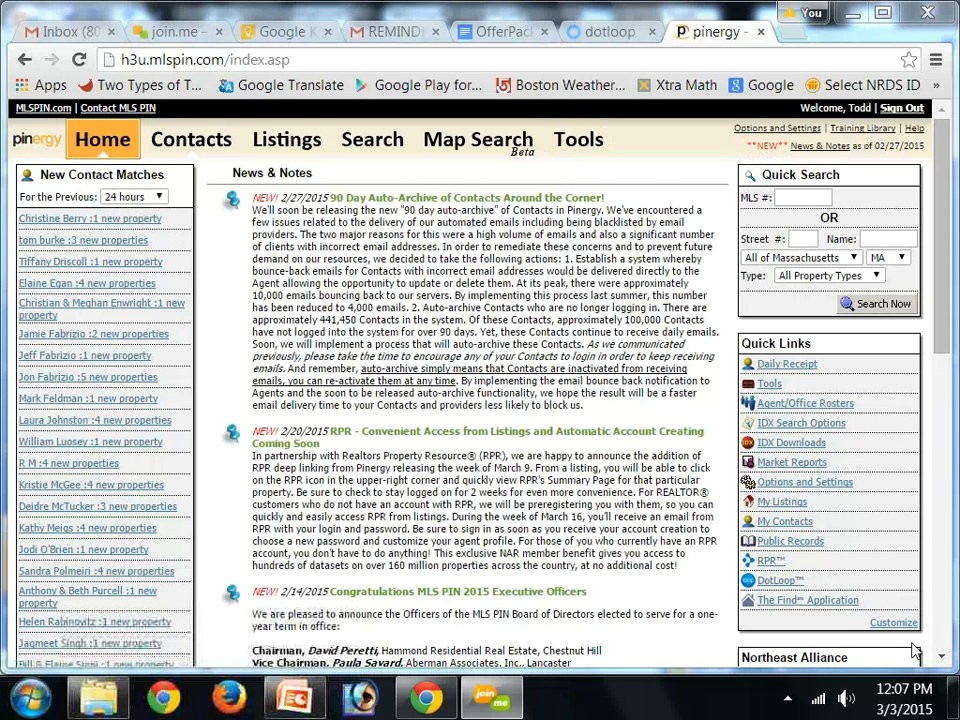
Open dotloop from the MLS PIN Quick Links and view the account profile menu
{"action": "left_click", "coordinate": [778, 583]}
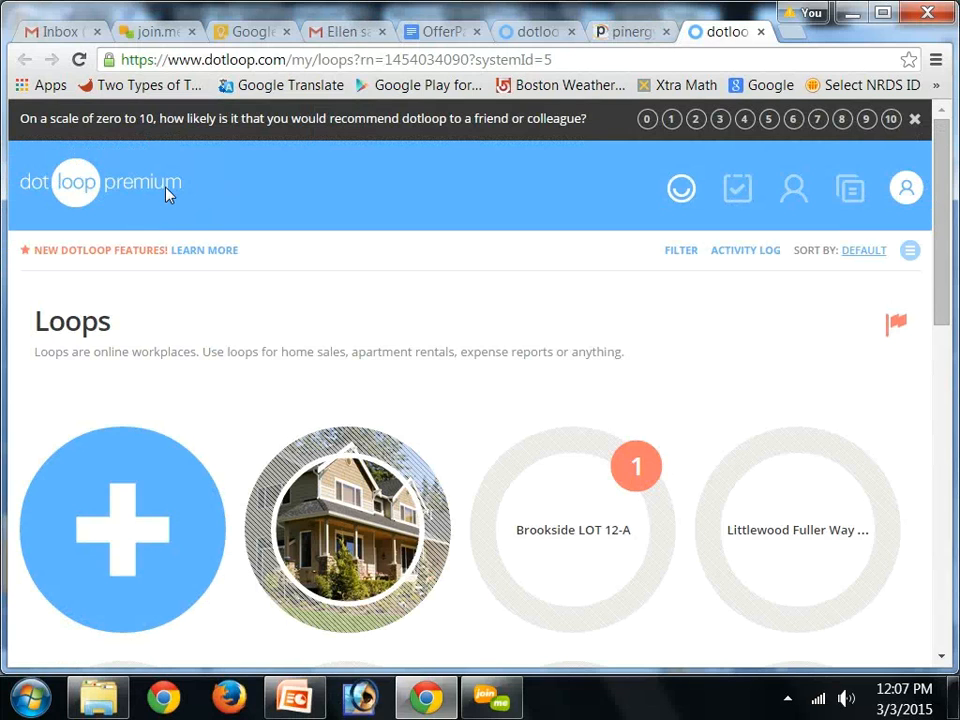
{"action": "left_click", "coordinate": [905, 188]}
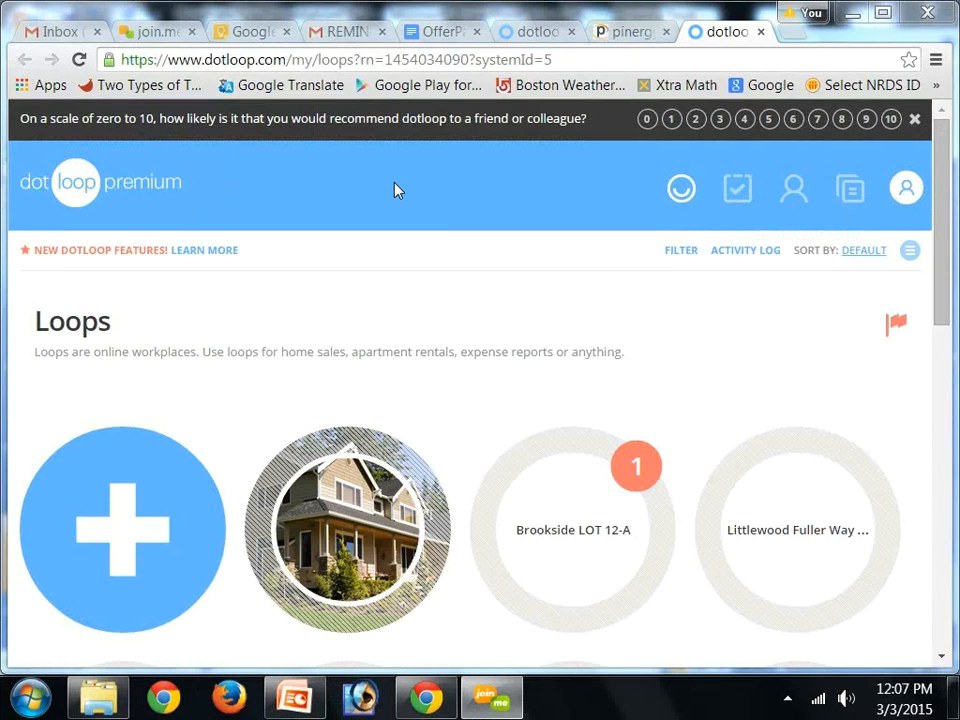
{"action": "mouse_move", "coordinate": [918, 195]}
{"action": "left_click", "coordinate": [897, 200]}
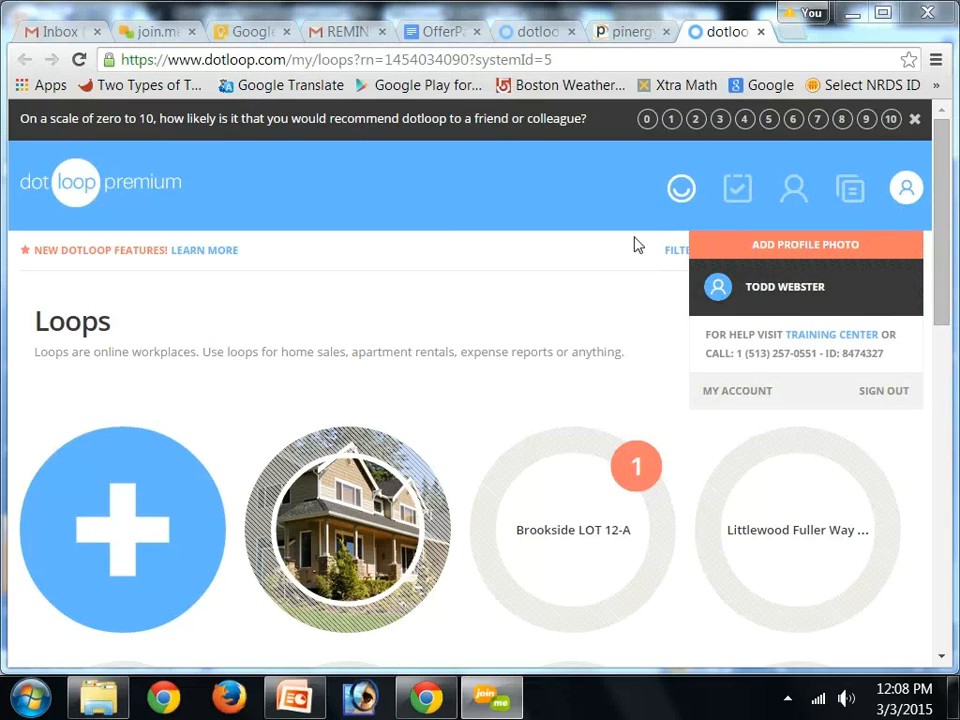
{"action": "left_click", "coordinate": [446, 285]}
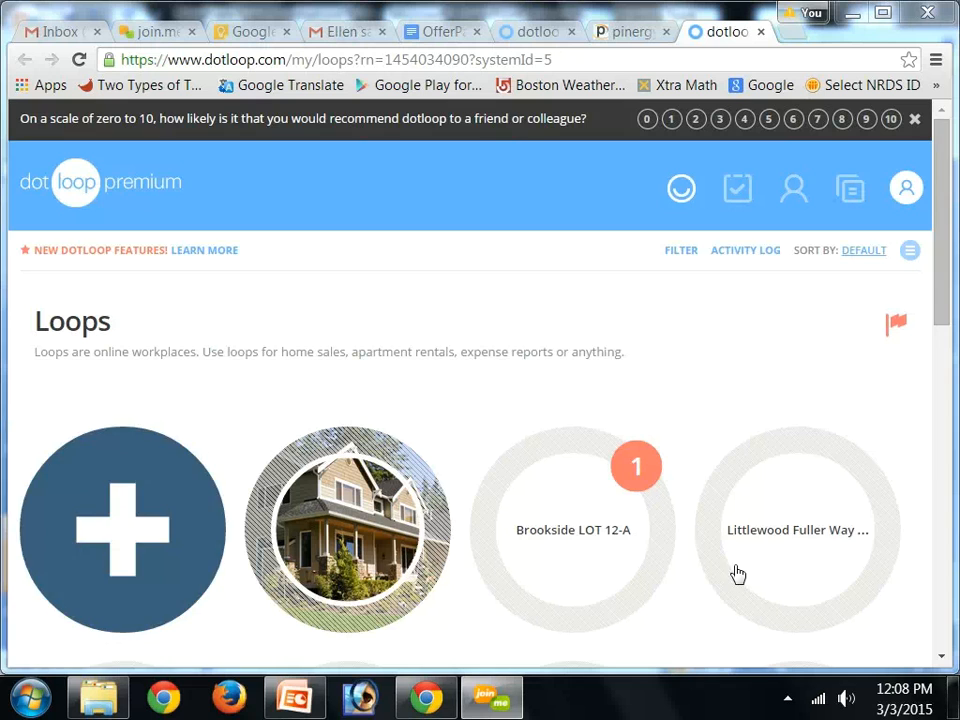
Scroll through the list of loops on the Loops page
{"action": "left_click_drag", "start_coordinate": [945, 248], "coordinate": [939, 332]}
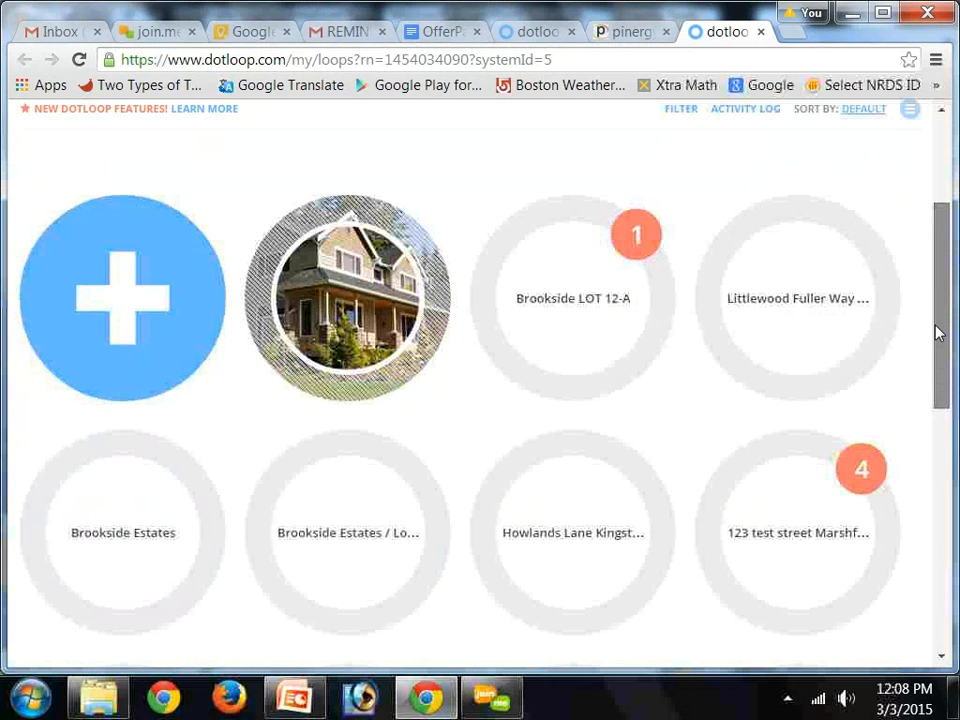
{"action": "scroll", "coordinate": [936, 411], "scroll_direction": "down", "scroll_amount": 3}
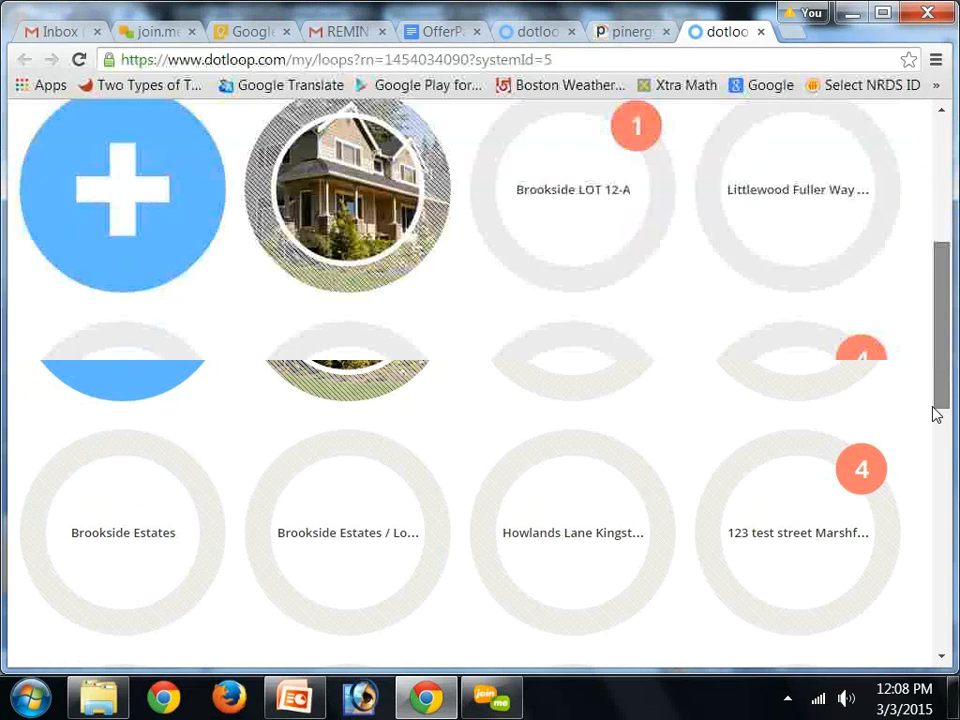
{"action": "scroll", "coordinate": [936, 444], "scroll_direction": "down", "scroll_amount": 3}
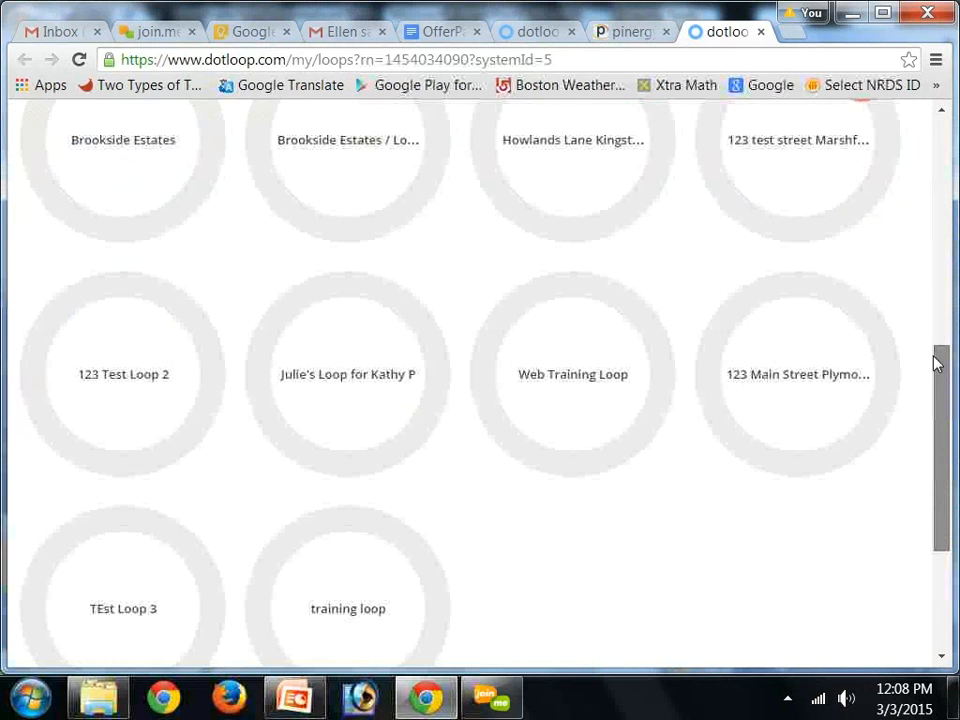
{"action": "scroll", "coordinate": [935, 320], "scroll_direction": "up", "scroll_amount": 10}
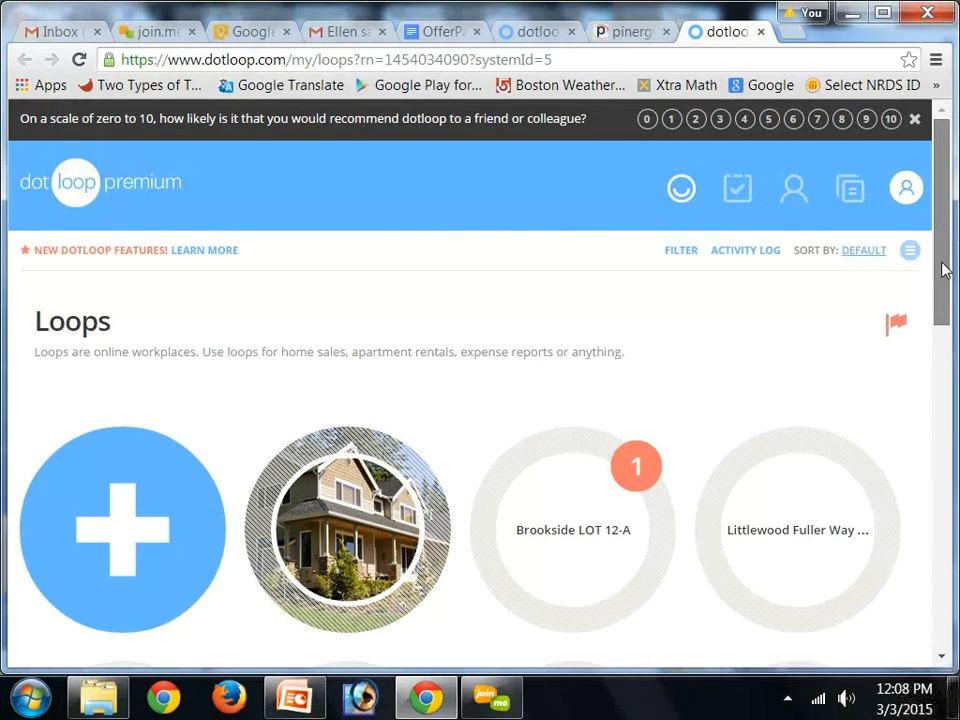
{"action": "scroll", "coordinate": [948, 290], "scroll_direction": "down", "scroll_amount": 1}
{"action": "scroll", "coordinate": [948, 297], "scroll_direction": "down", "scroll_amount": 4}
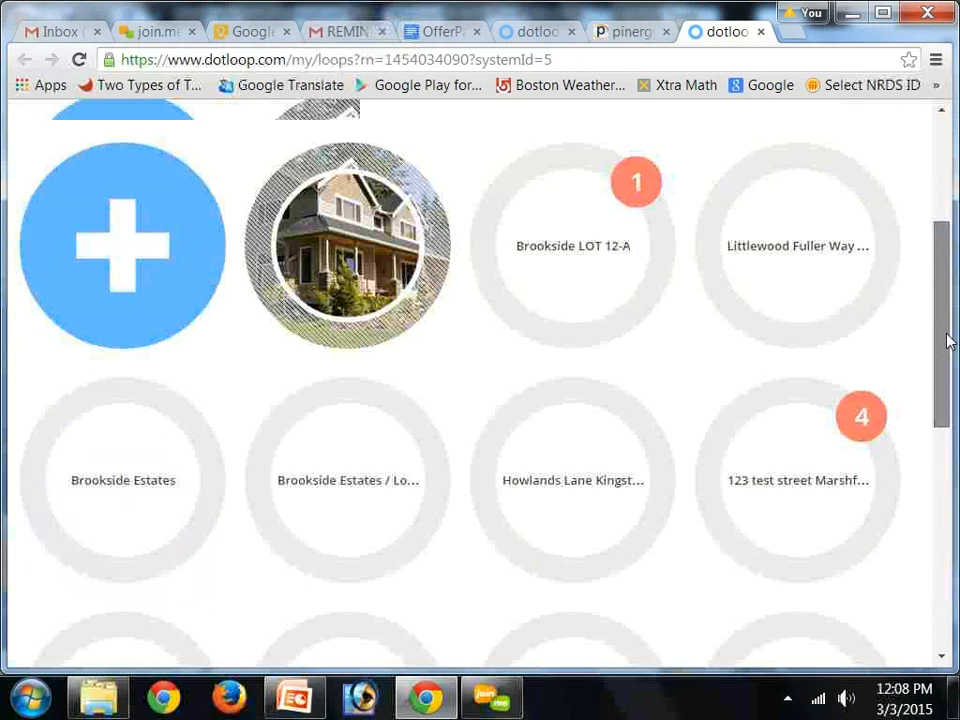
{"action": "scroll", "coordinate": [948, 343], "scroll_direction": "down", "scroll_amount": 2}
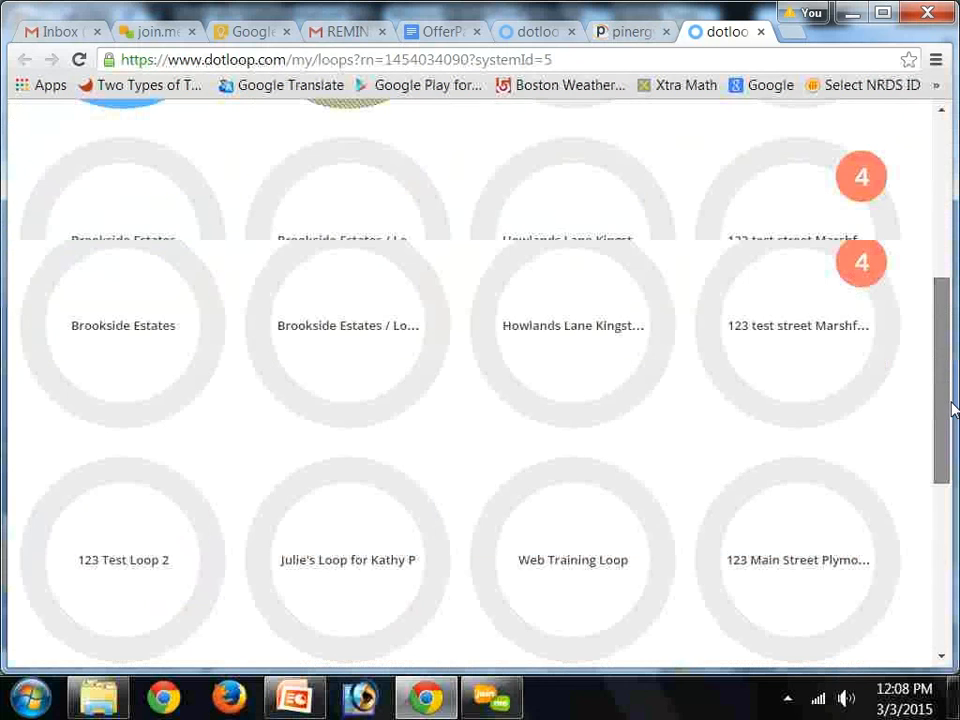
{"action": "scroll", "coordinate": [948, 345], "scroll_direction": "up", "scroll_amount": 7}
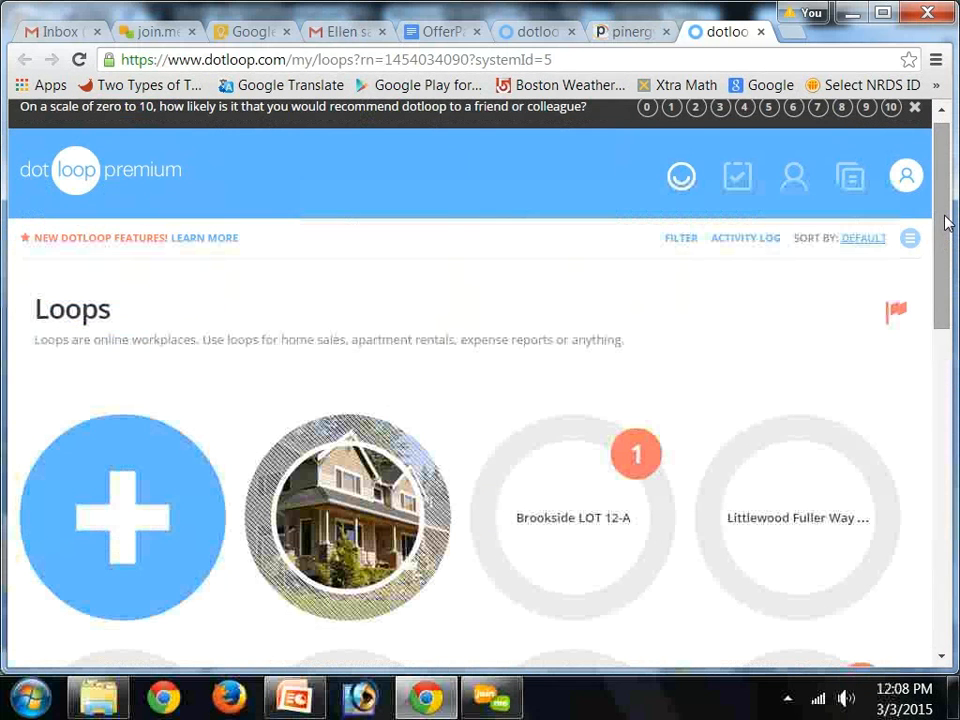
Open the loop filter options and close them again
{"action": "left_click", "coordinate": [684, 240]}
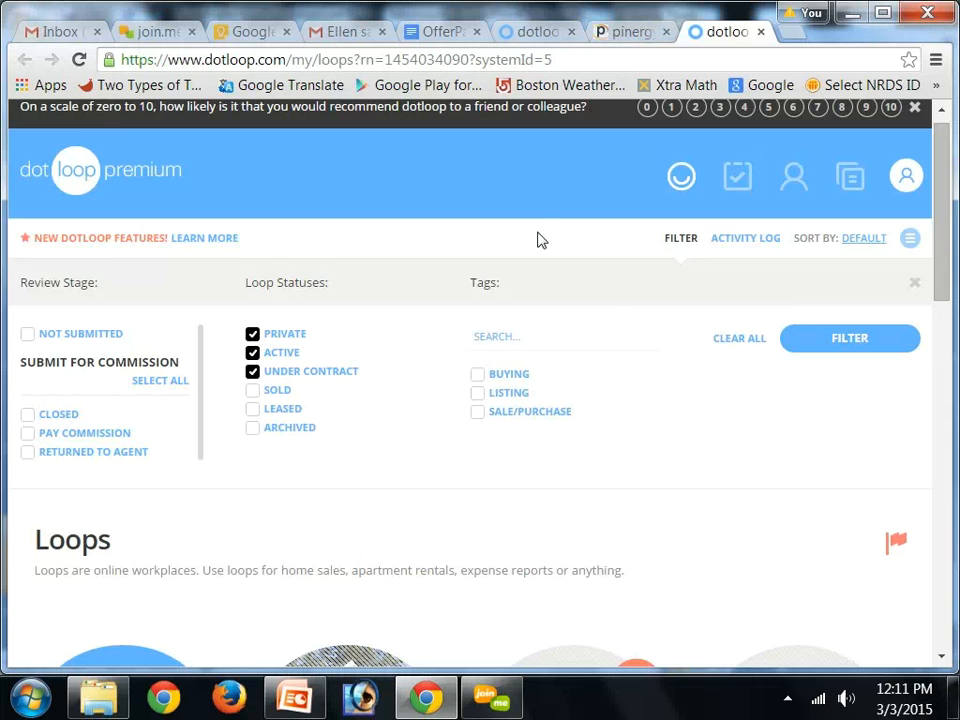
{"action": "left_click", "coordinate": [680, 242]}
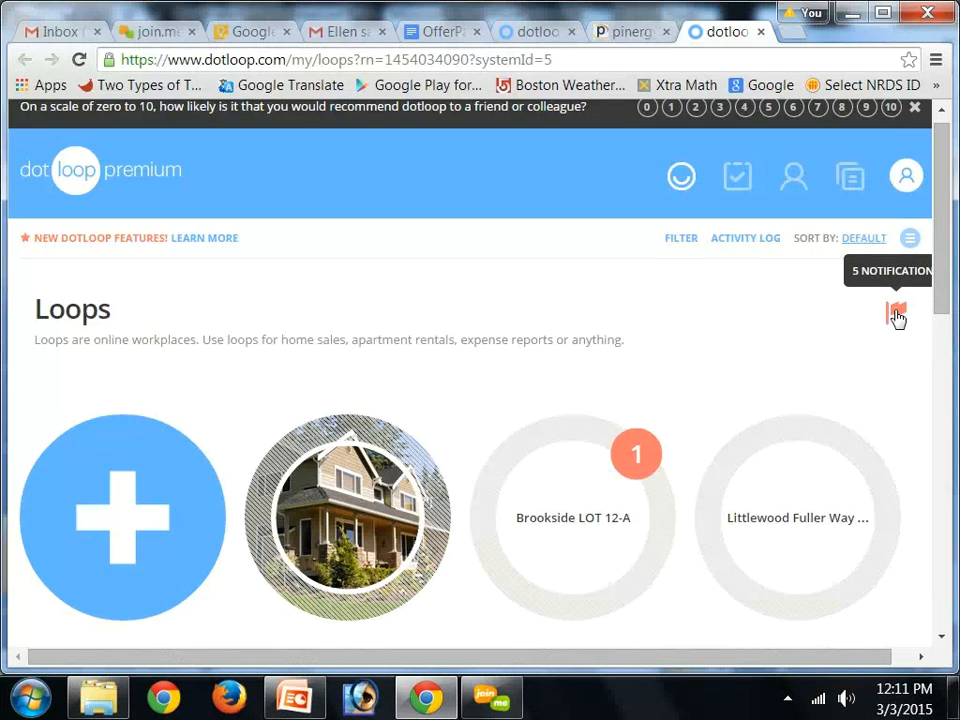
Open the notifications list and go to view all activity
{"action": "left_click", "coordinate": [896, 313]}
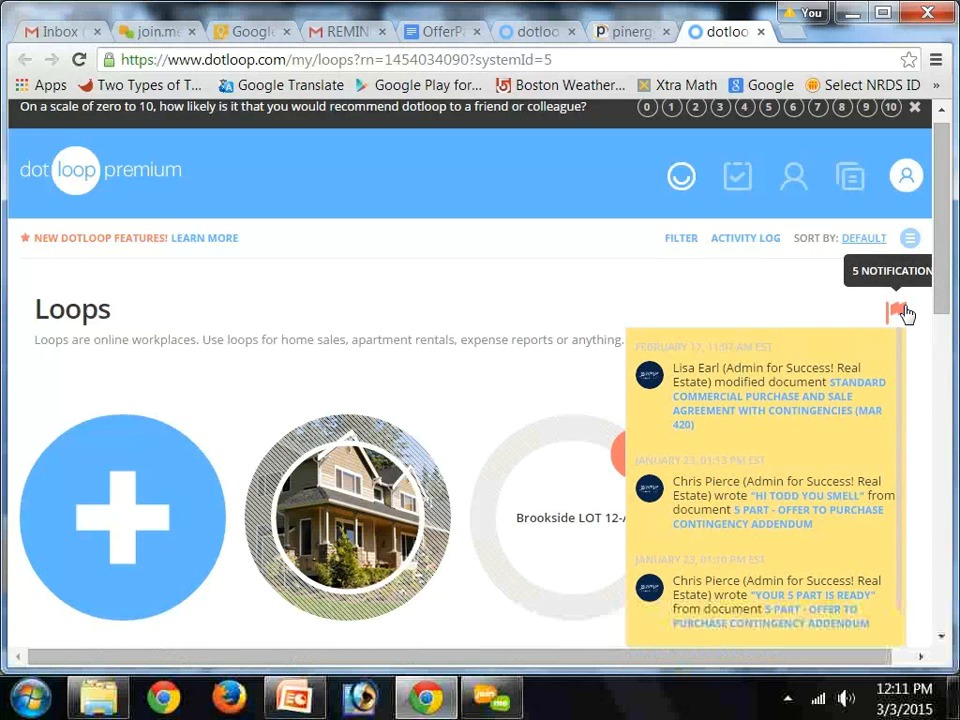
{"action": "left_click", "coordinate": [904, 313]}
{"action": "left_click", "coordinate": [904, 313]}
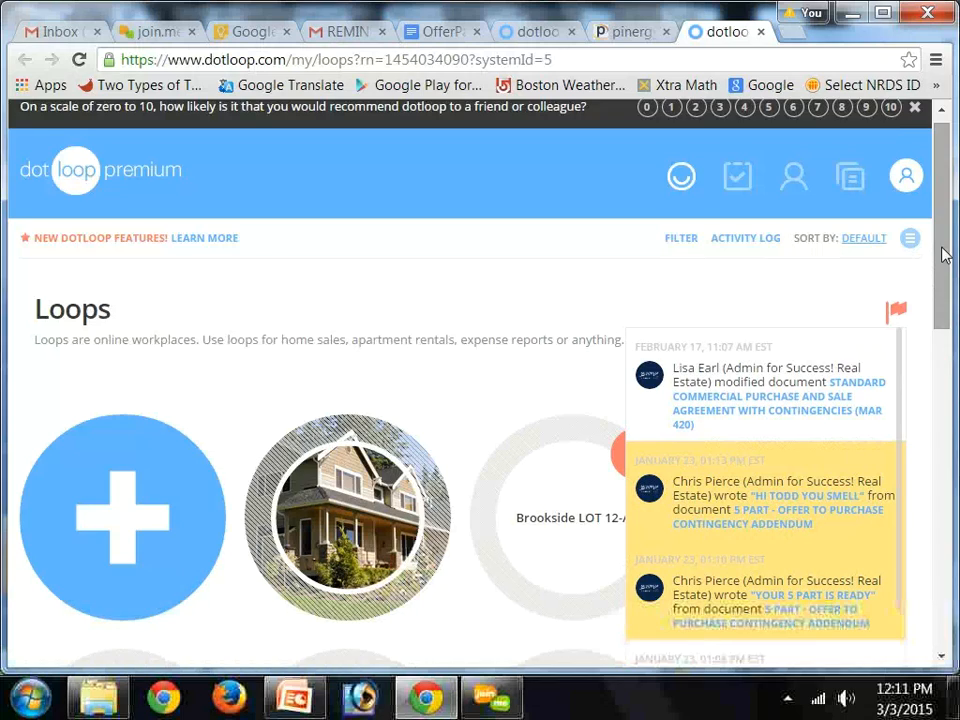
{"action": "left_click_drag", "start_coordinate": [941, 250], "coordinate": [938, 298]}
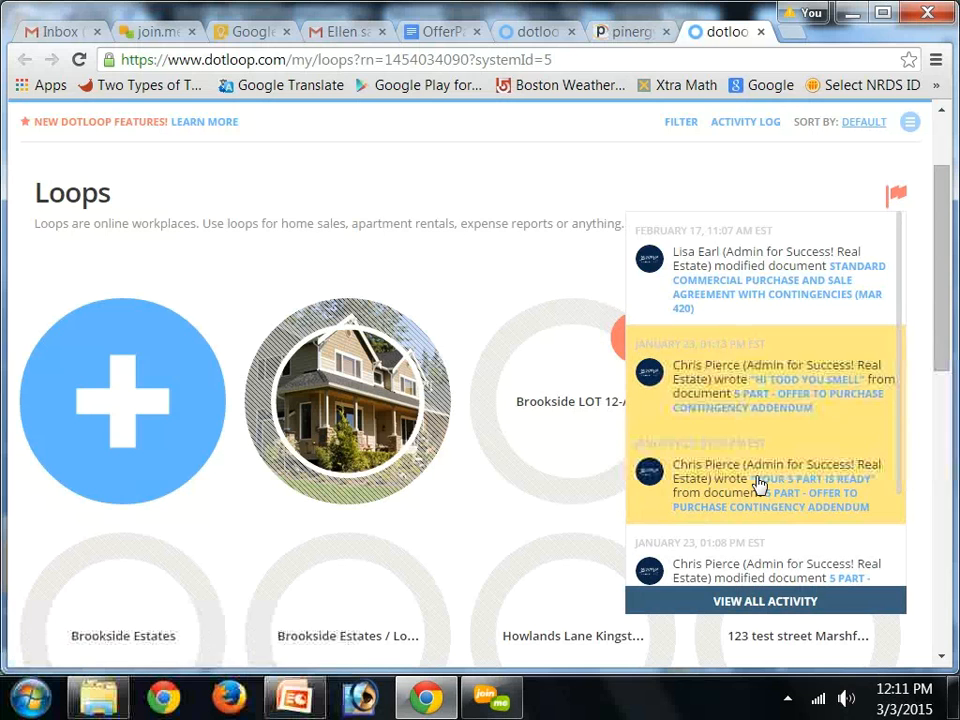
{"action": "left_click", "coordinate": [740, 601]}
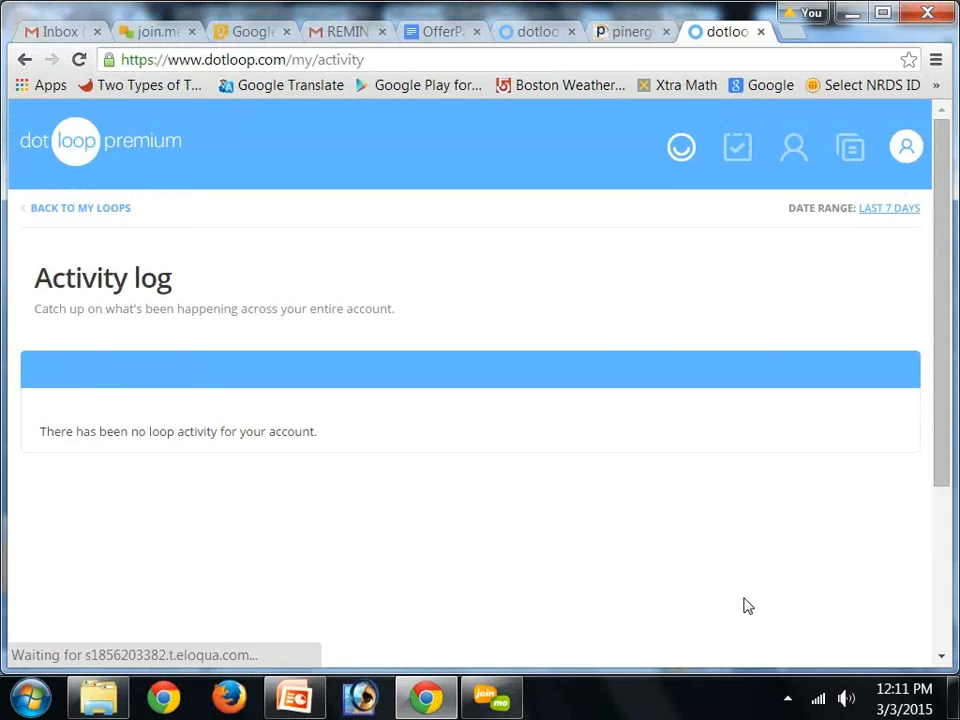
Set the activity log date range to Last 30 Days
{"action": "left_click", "coordinate": [895, 219]}
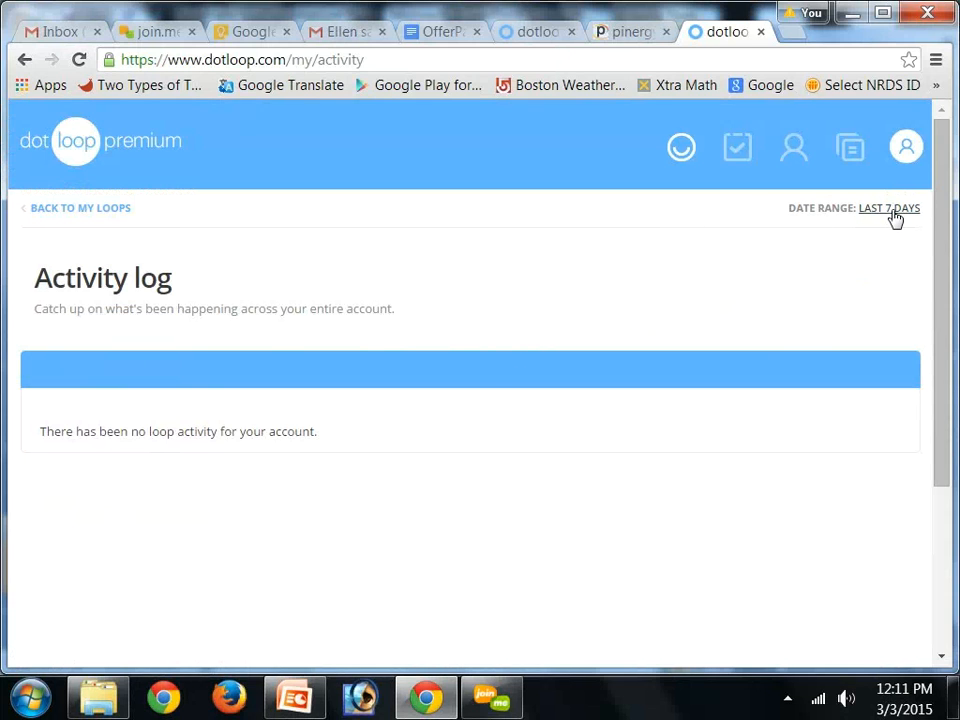
{"action": "left_click", "coordinate": [895, 219]}
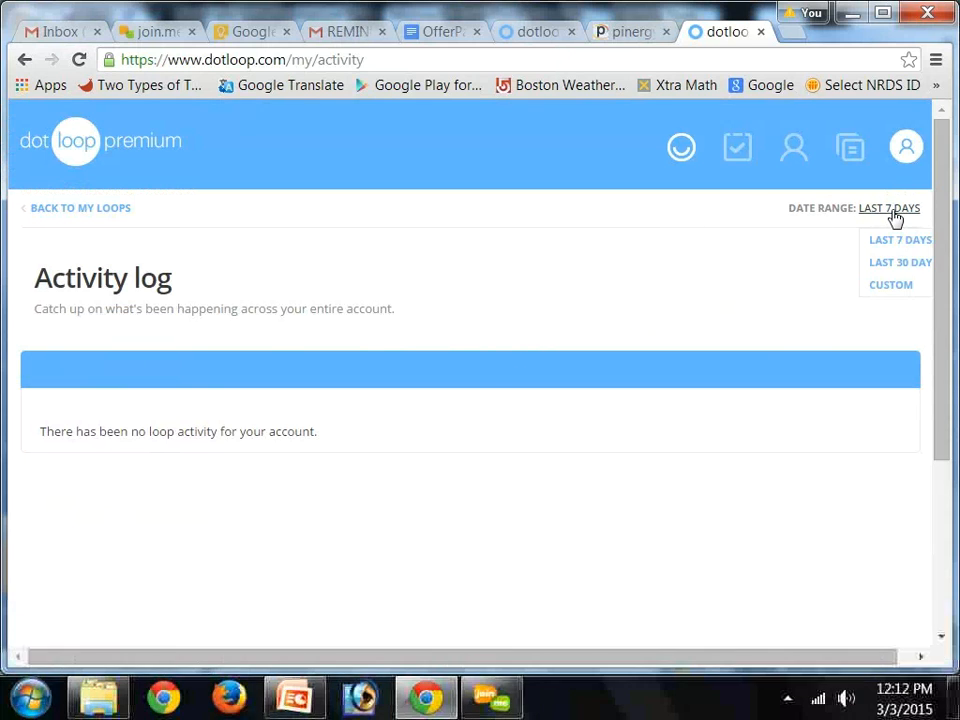
{"action": "left_click", "coordinate": [889, 264]}
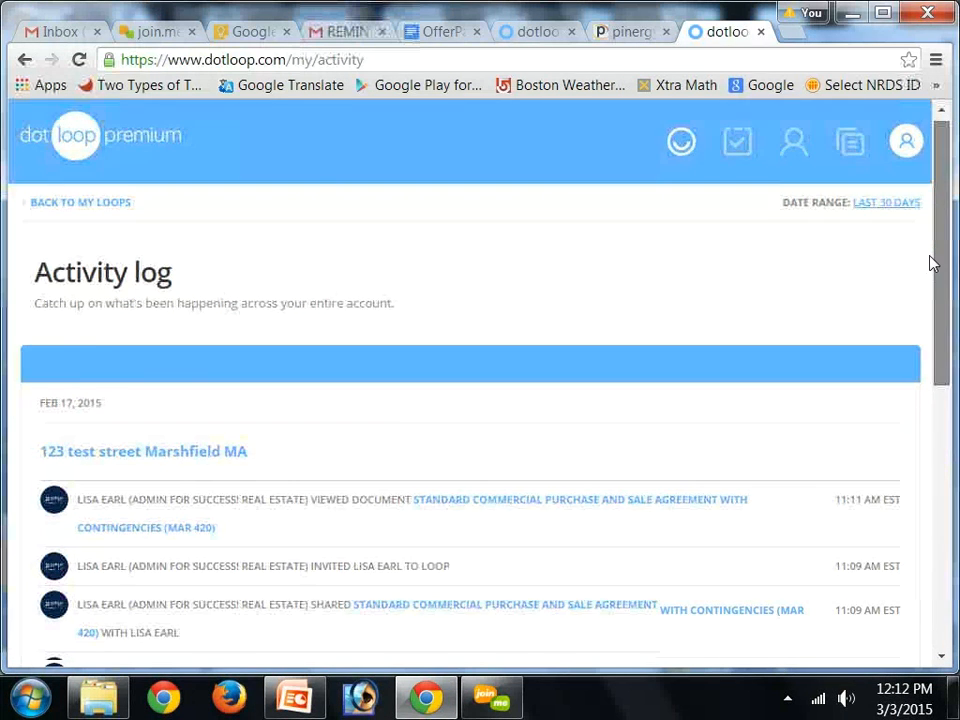
Scroll through the activity log entries and return to the loops list
{"action": "scroll", "coordinate": [930, 261], "scroll_direction": "down", "scroll_amount": 3}
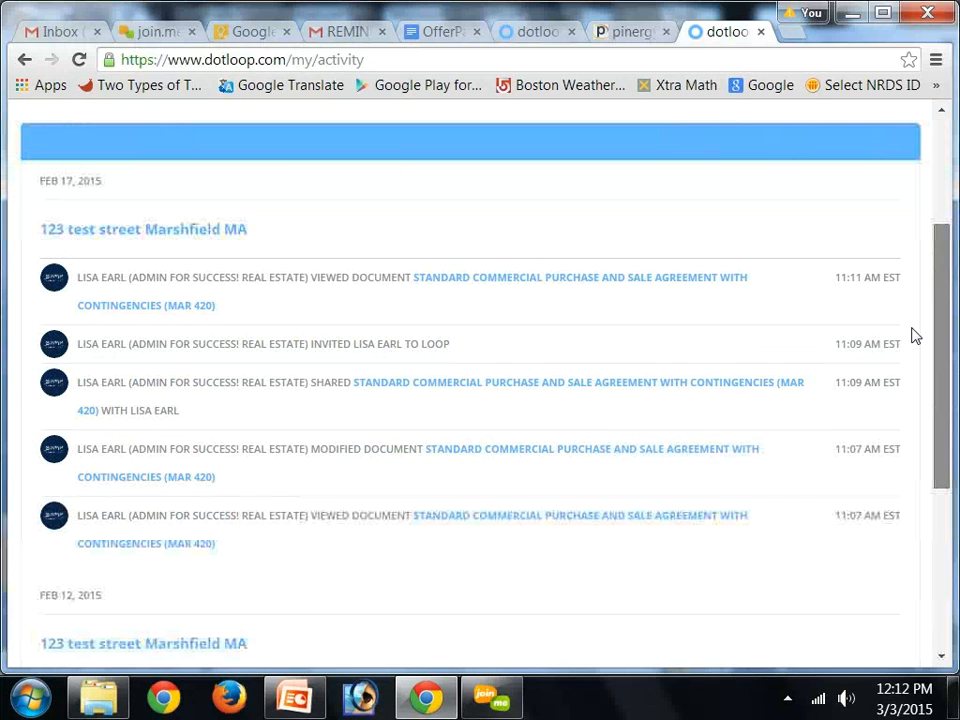
{"action": "scroll", "coordinate": [911, 396], "scroll_direction": "down", "scroll_amount": 3}
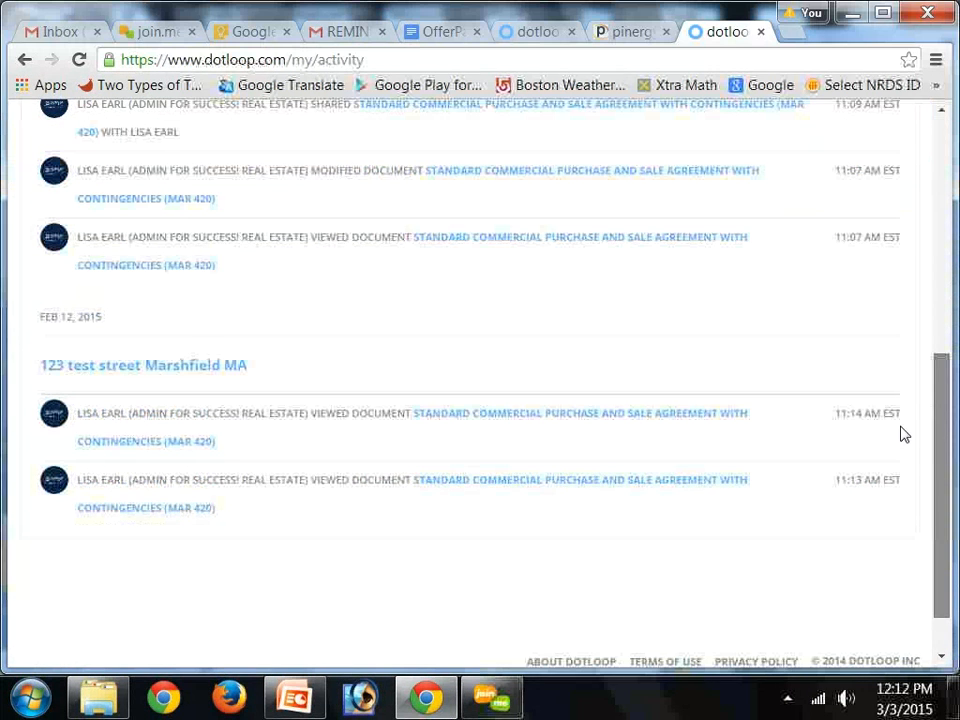
{"action": "scroll", "coordinate": [906, 300], "scroll_direction": "down", "scroll_amount": 1}
{"action": "scroll", "coordinate": [906, 236], "scroll_direction": "up", "scroll_amount": 10}
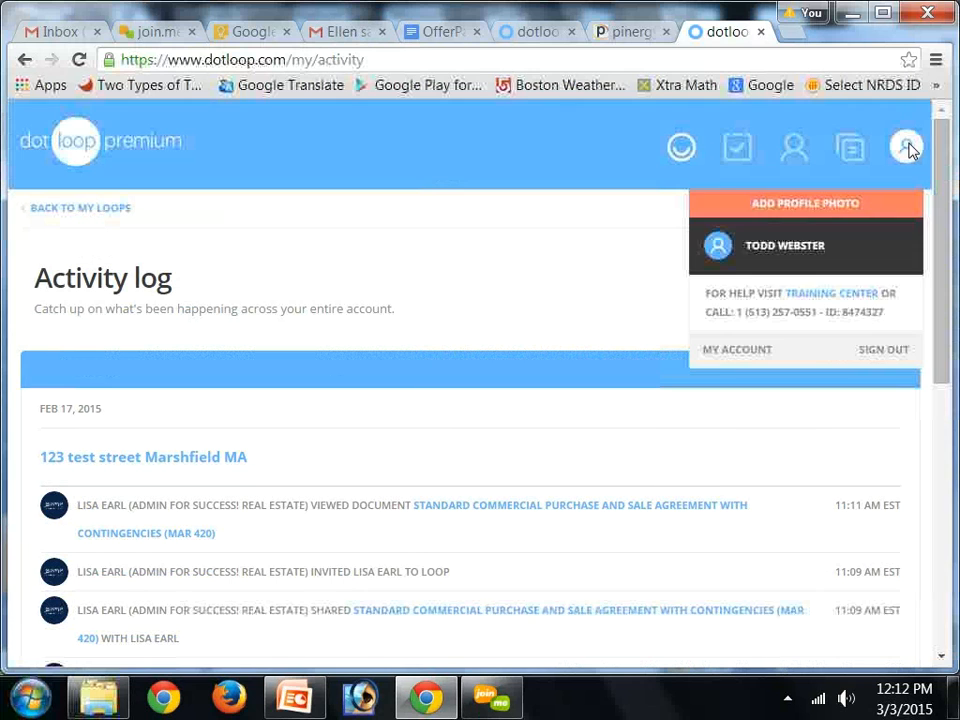
{"action": "left_click", "coordinate": [69, 212]}
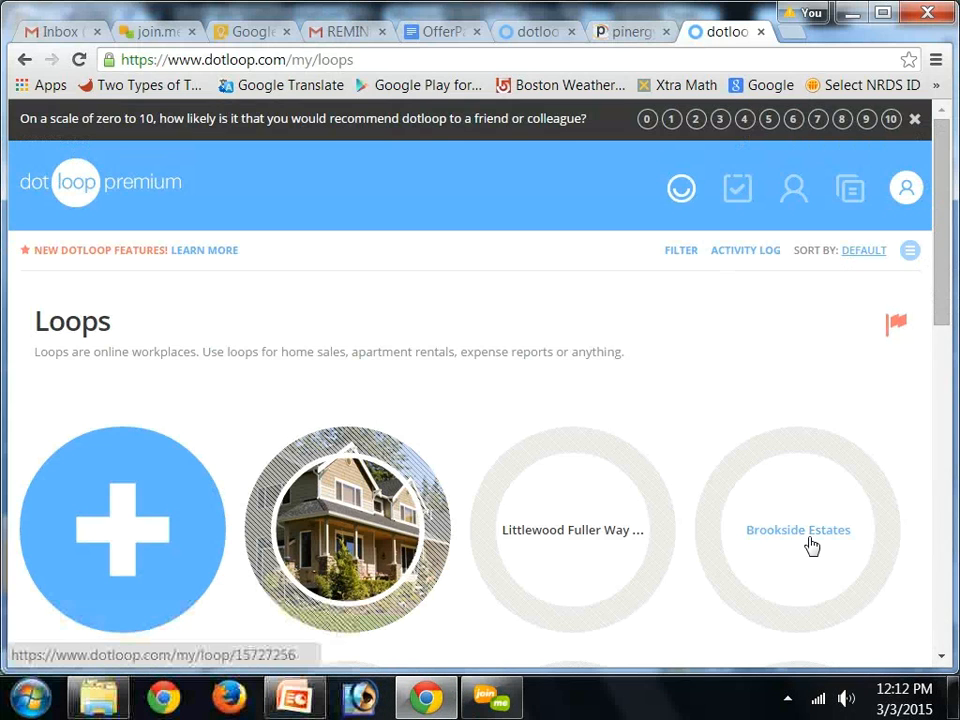
Open the 123 test street Marshfield MA loop and scroll through its documents and people list
{"action": "left_click_drag", "start_coordinate": [940, 228], "coordinate": [925, 351]}
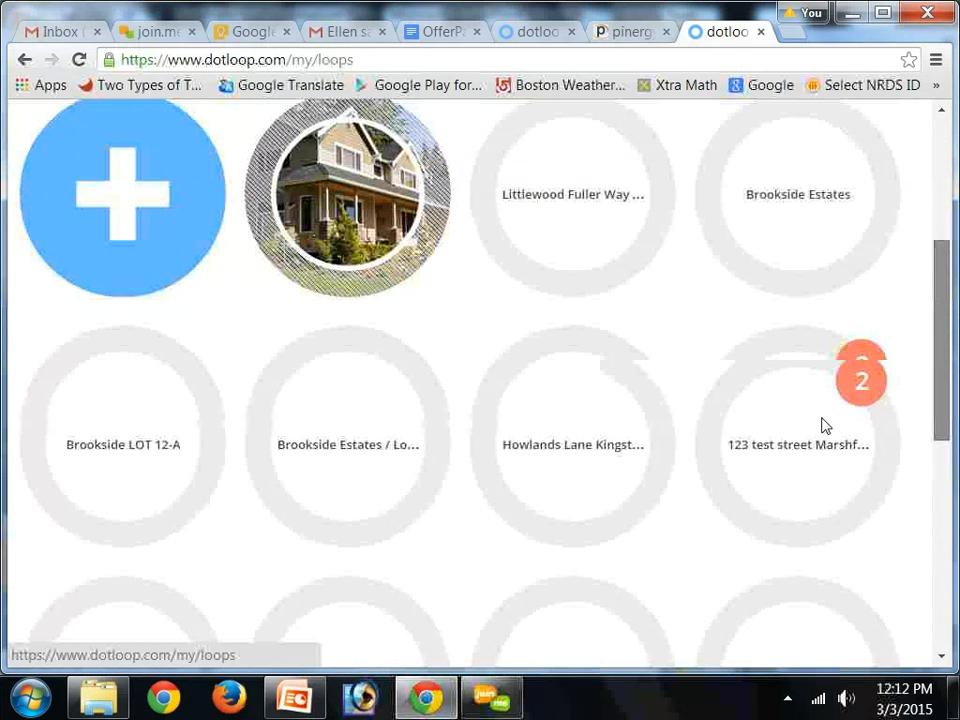
{"action": "left_click", "coordinate": [797, 427]}
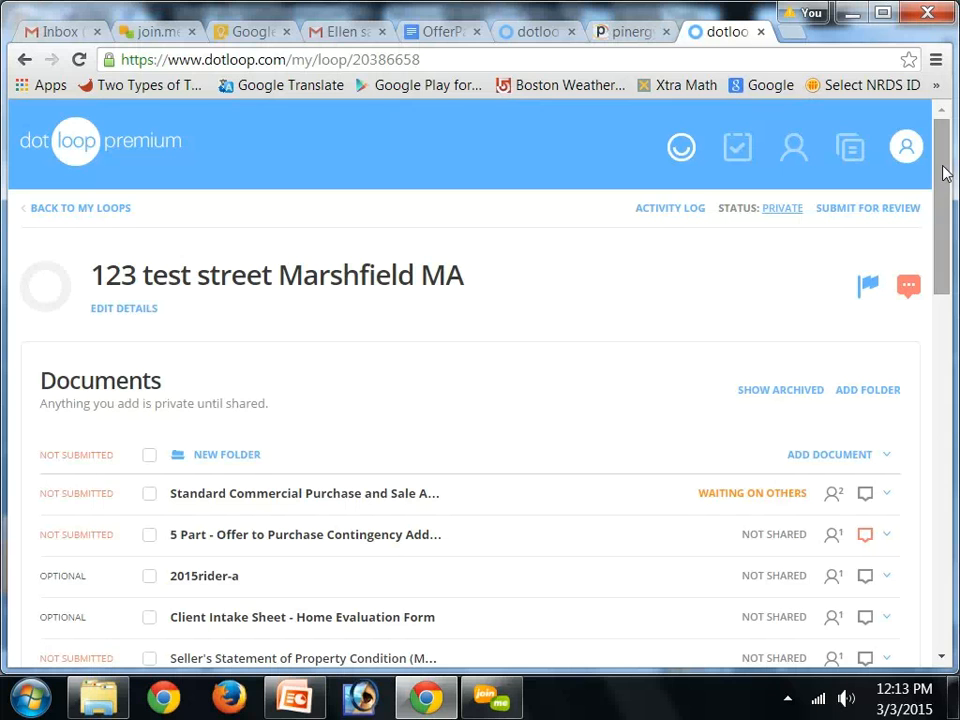
{"action": "left_click_drag", "start_coordinate": [940, 186], "coordinate": [932, 278]}
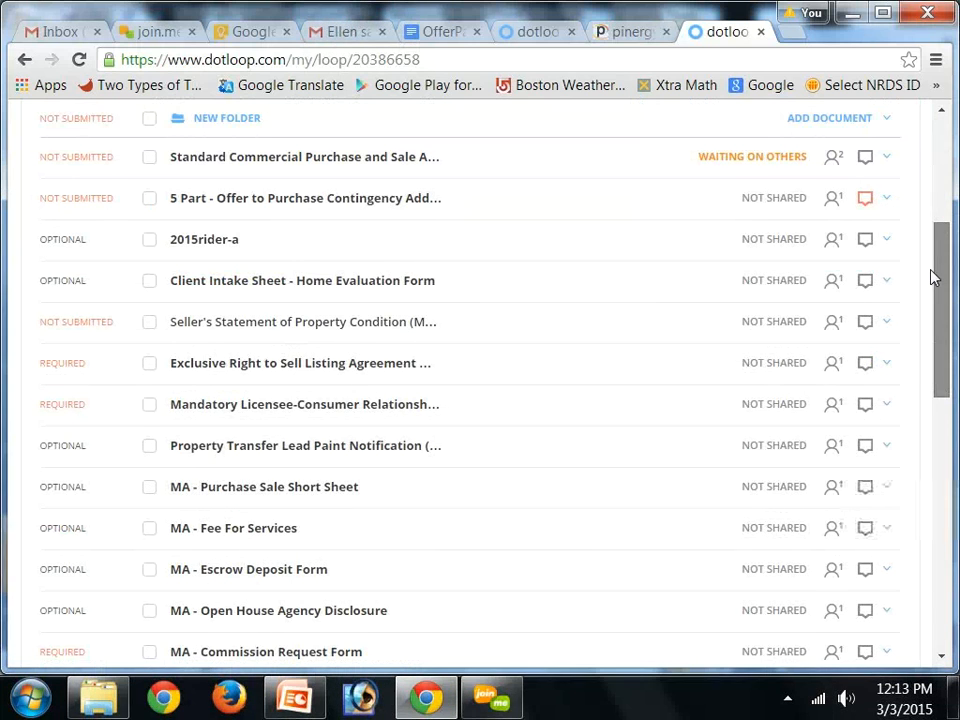
{"action": "left_click_drag", "start_coordinate": [932, 274], "coordinate": [941, 484]}
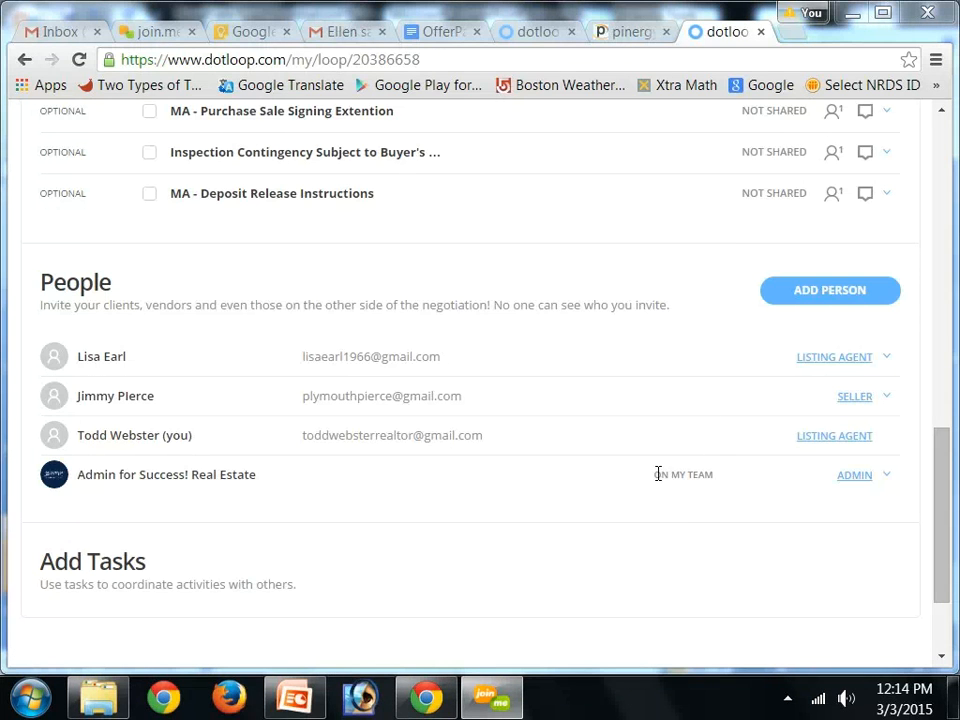
{"action": "left_click_drag", "start_coordinate": [654, 474], "coordinate": [713, 475]}
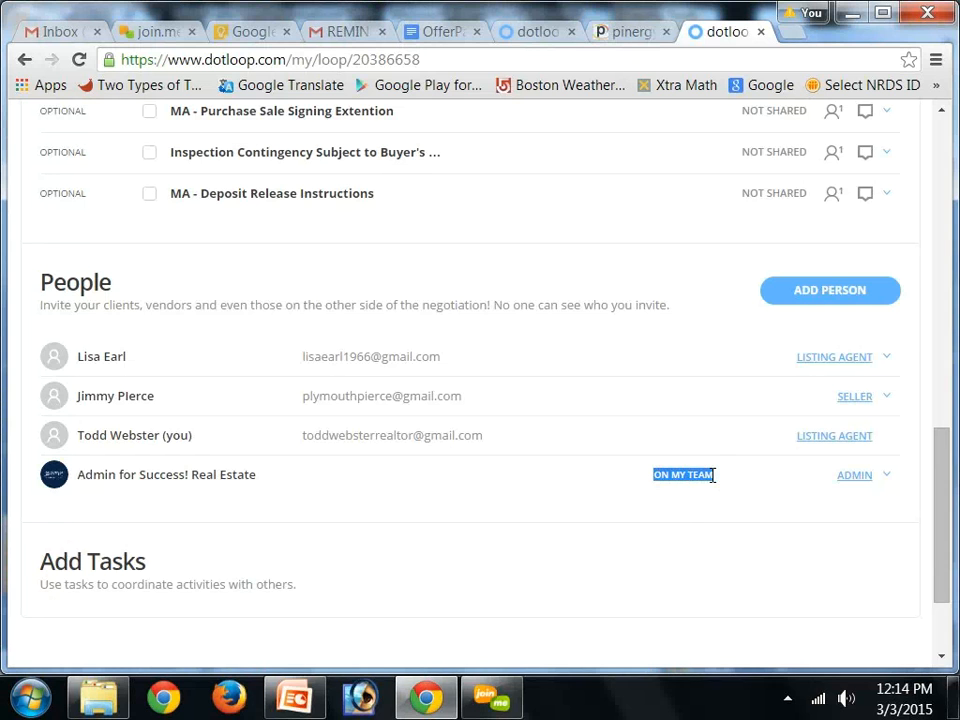
Open the Add person dialog for the loop and close it without adding anyone
{"action": "left_click", "coordinate": [815, 291]}
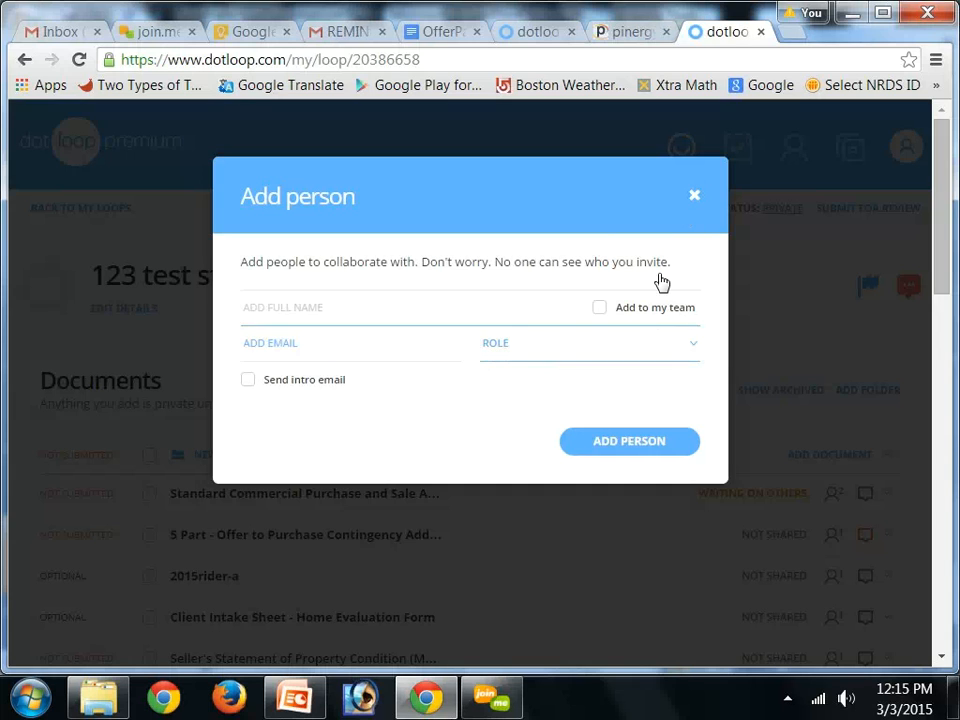
{"action": "left_click", "coordinate": [695, 197]}
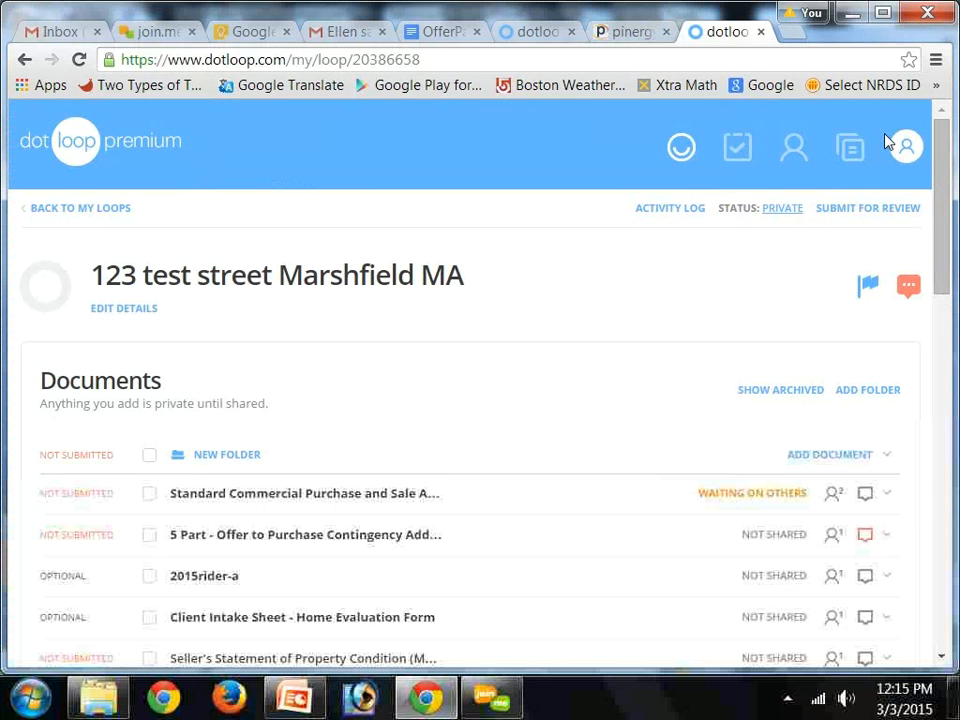
Open sharing for the 5 Part - Offer to Purchase Contingency document, review a recipient's permission options, and finish with Done
{"action": "left_click_drag", "start_coordinate": [938, 180], "coordinate": [934, 207]}
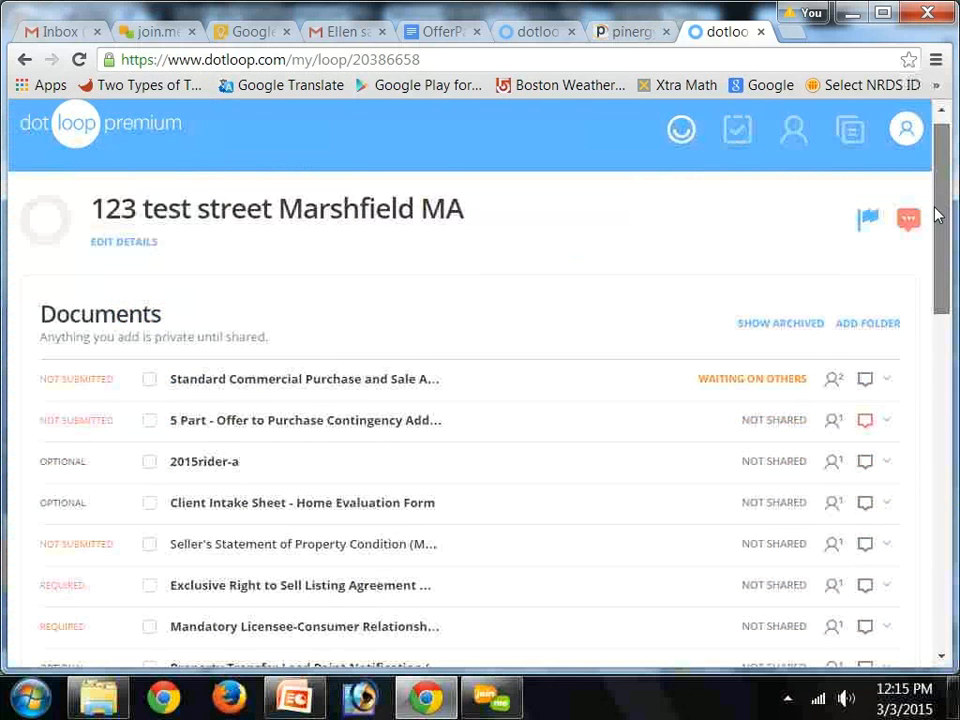
{"action": "scroll", "coordinate": [938, 214], "scroll_direction": "down", "scroll_amount": 2}
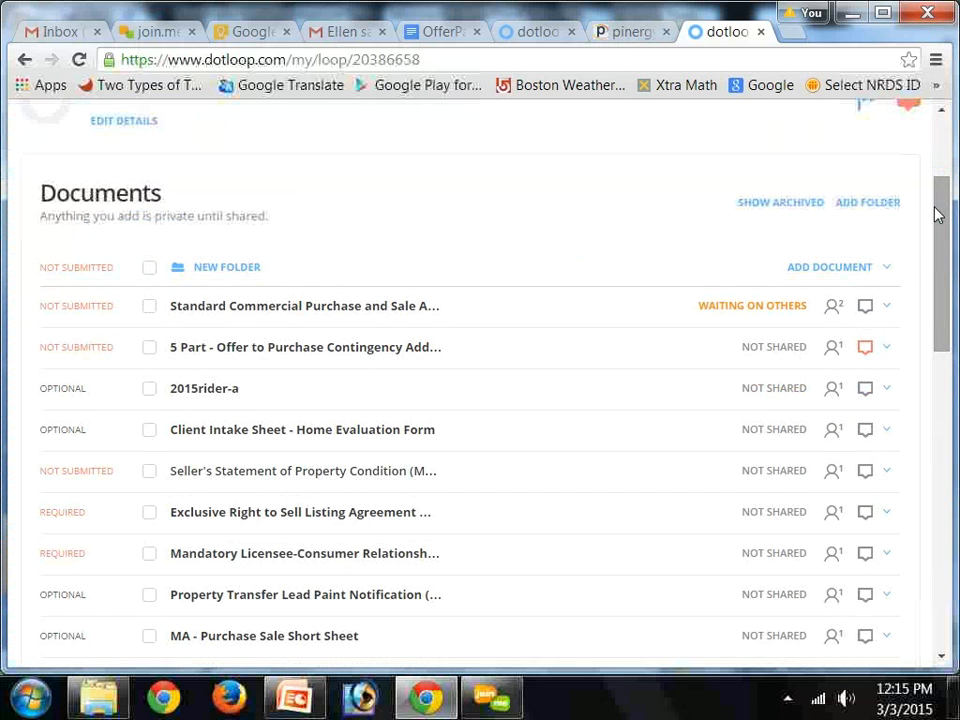
{"action": "mouse_move", "coordinate": [663, 352]}
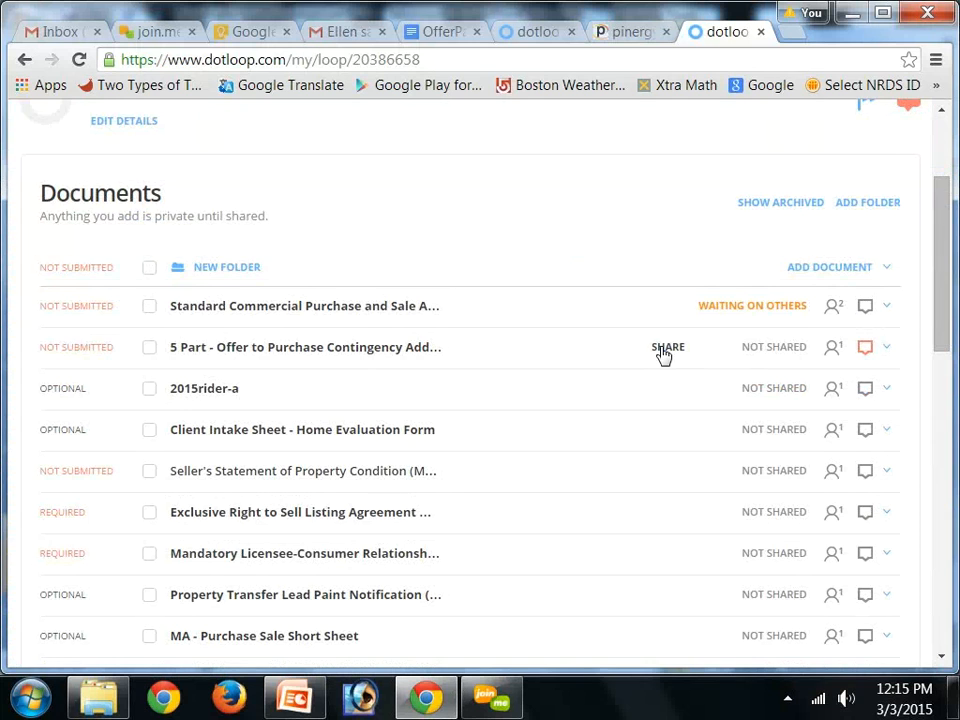
{"action": "left_click", "coordinate": [666, 348]}
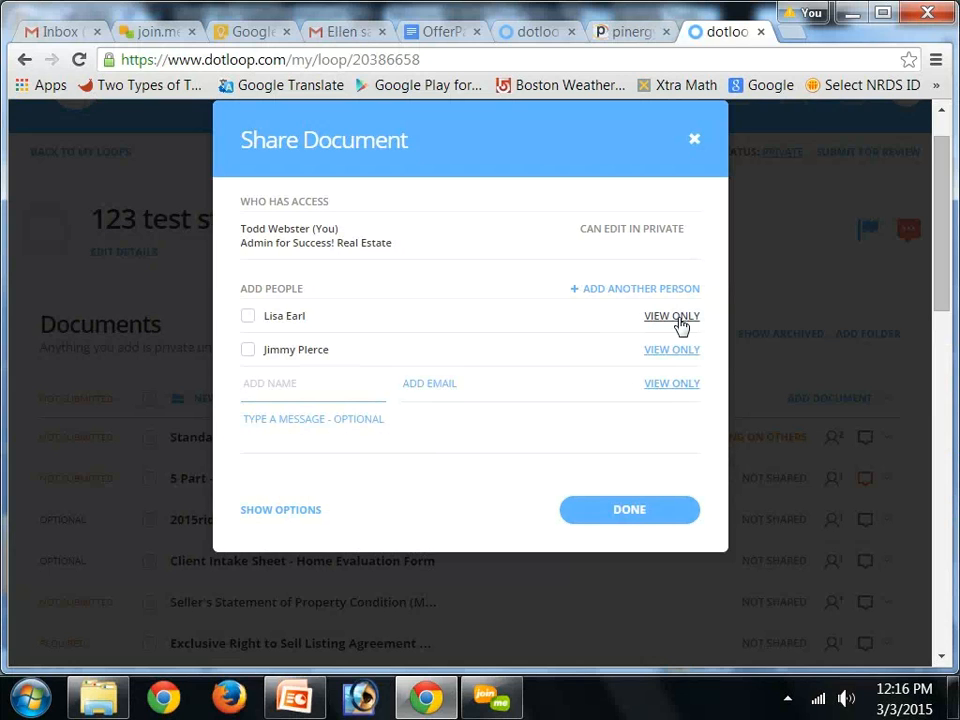
{"action": "left_click", "coordinate": [680, 320]}
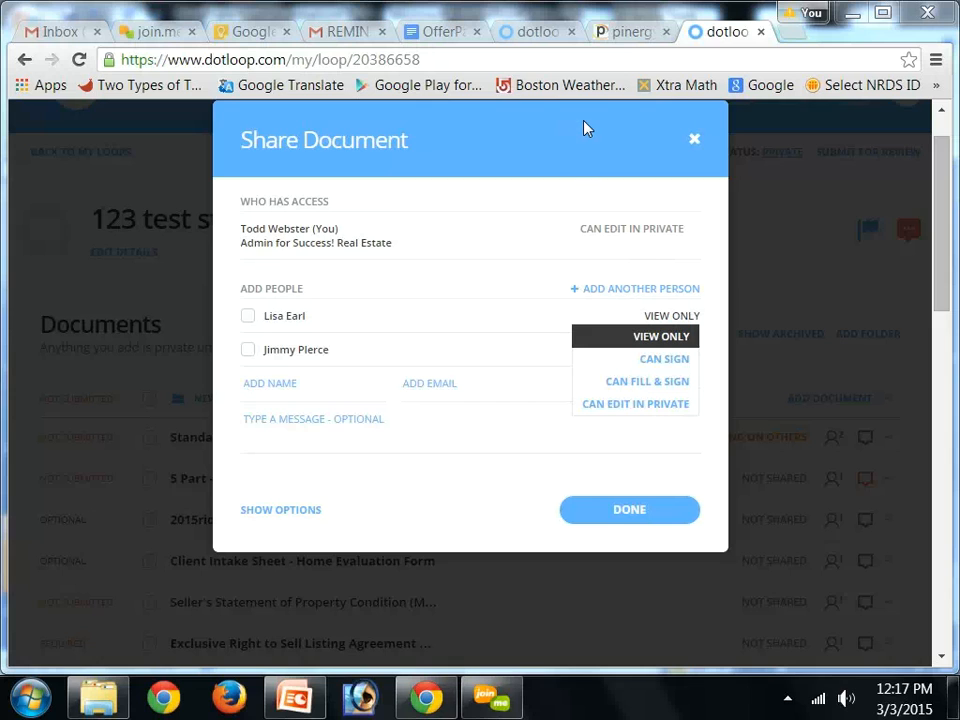
{"action": "left_click", "coordinate": [483, 410]}
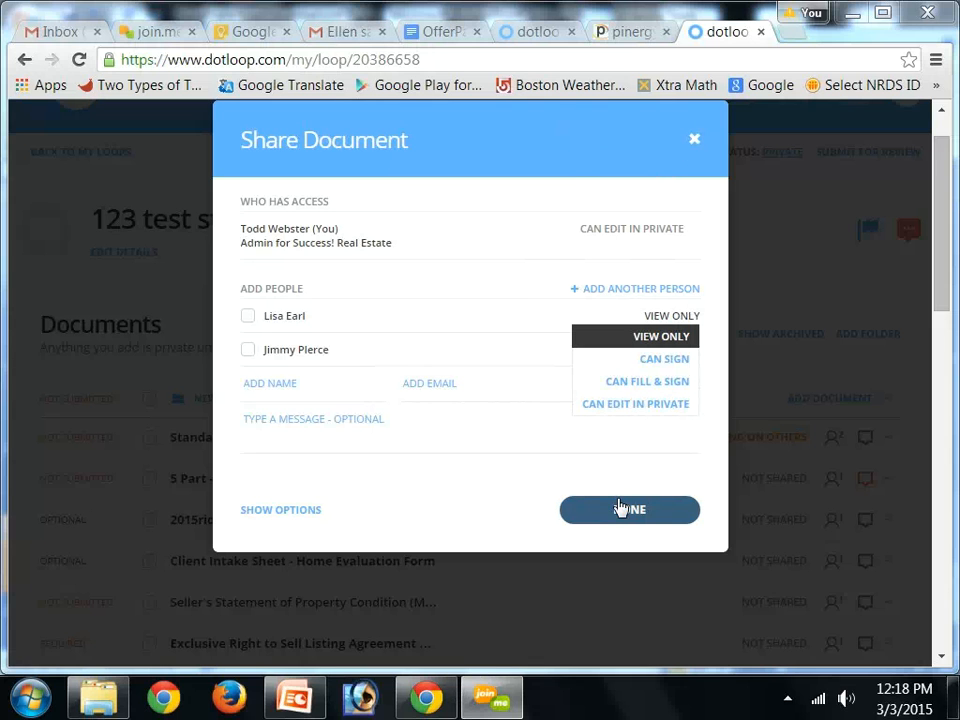
{"action": "left_click", "coordinate": [619, 508]}
{"action": "left_click", "coordinate": [619, 508]}
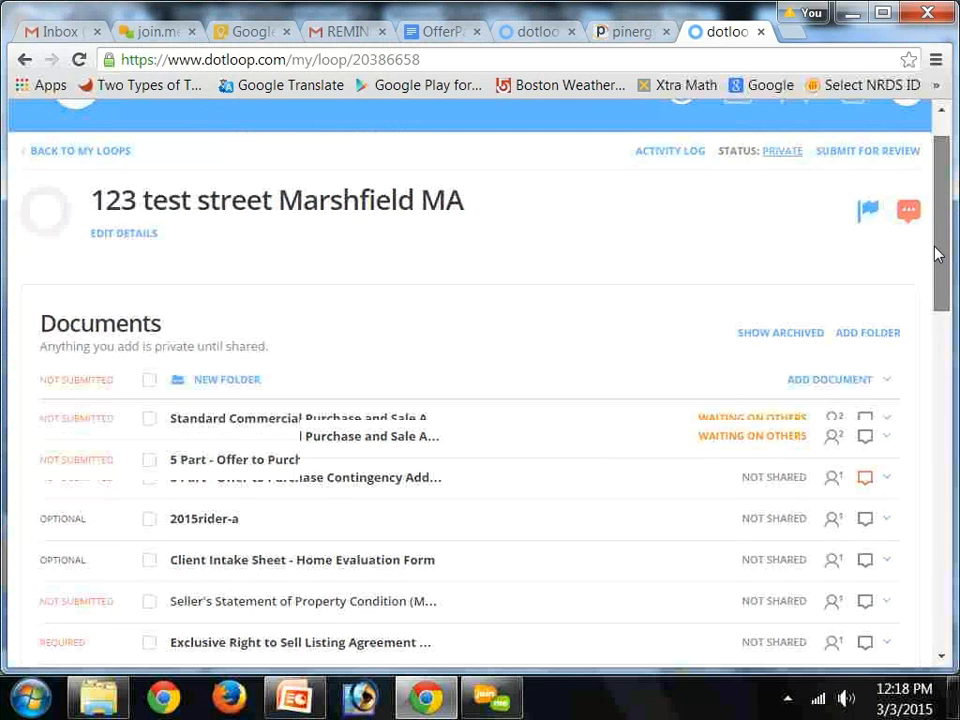
Add a document from the computer, uploading MarketingInsert (PDF) from the SUCCESS_At_Home folder into the loop
{"action": "scroll", "coordinate": [930, 343], "scroll_direction": "down", "scroll_amount": 4}
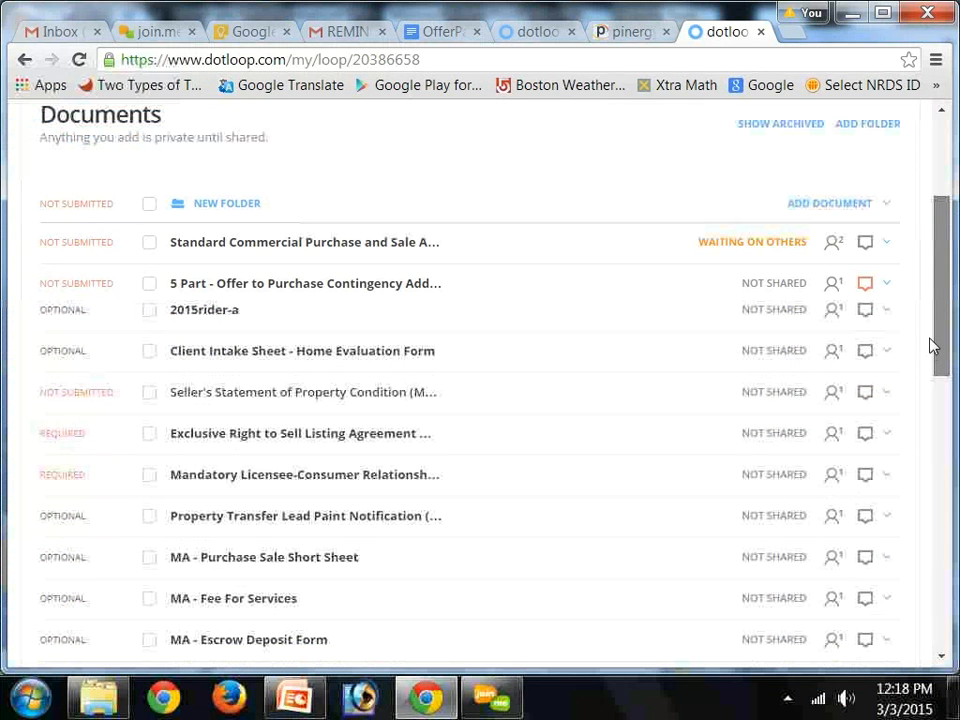
{"action": "scroll", "coordinate": [926, 431], "scroll_direction": "down", "scroll_amount": 5}
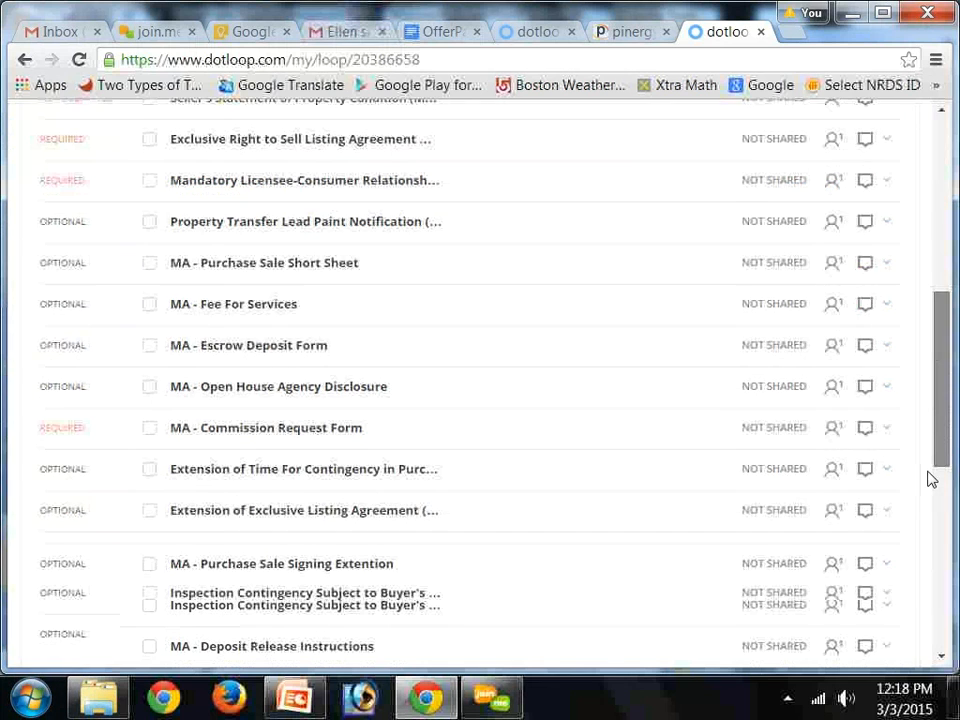
{"action": "left_click_drag", "start_coordinate": [943, 465], "coordinate": [949, 128]}
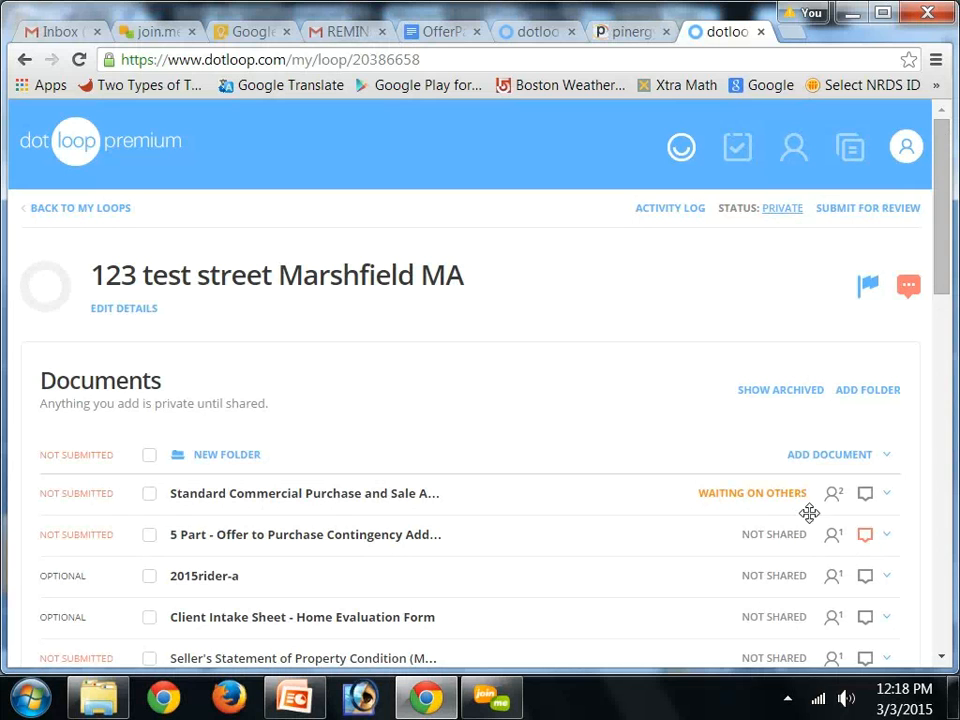
{"action": "left_click", "coordinate": [837, 456]}
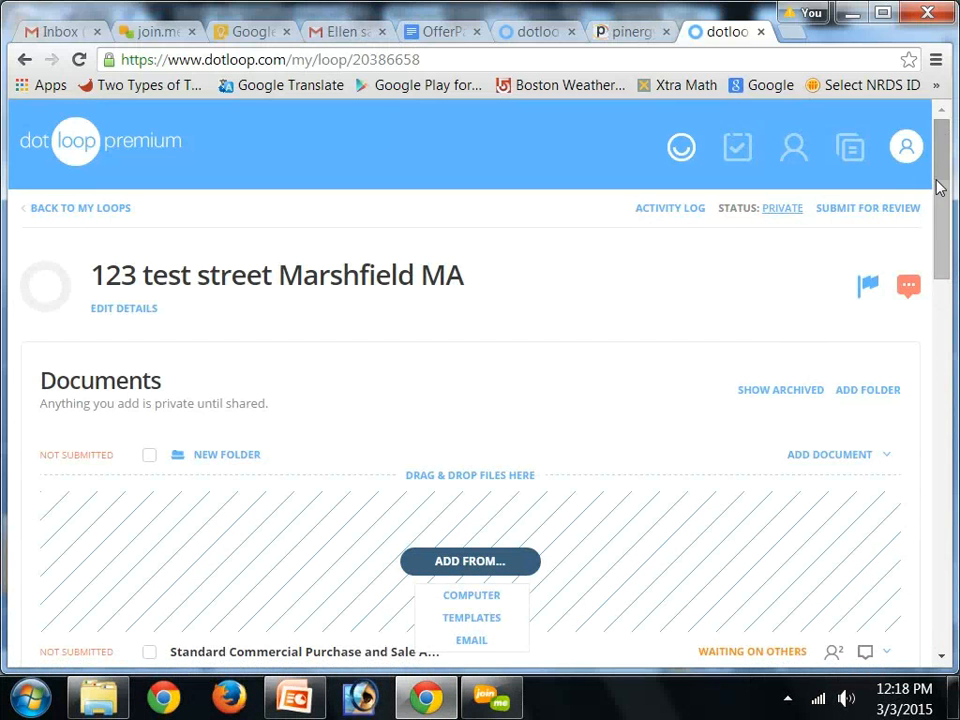
{"action": "scroll", "coordinate": [937, 207], "scroll_direction": "down", "scroll_amount": 2}
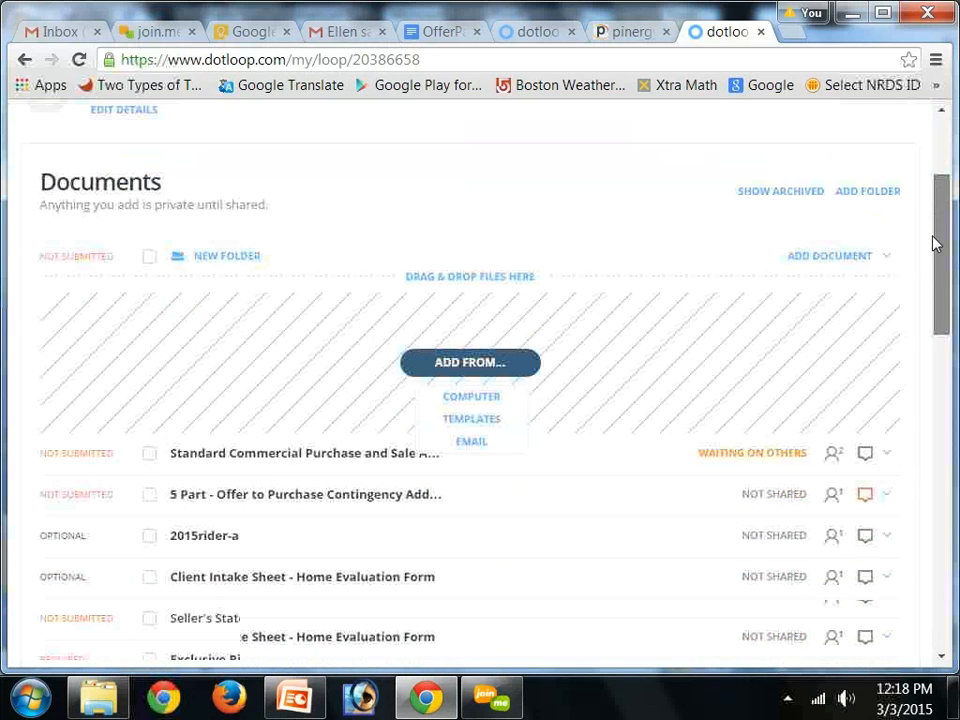
{"action": "left_click", "coordinate": [516, 396]}
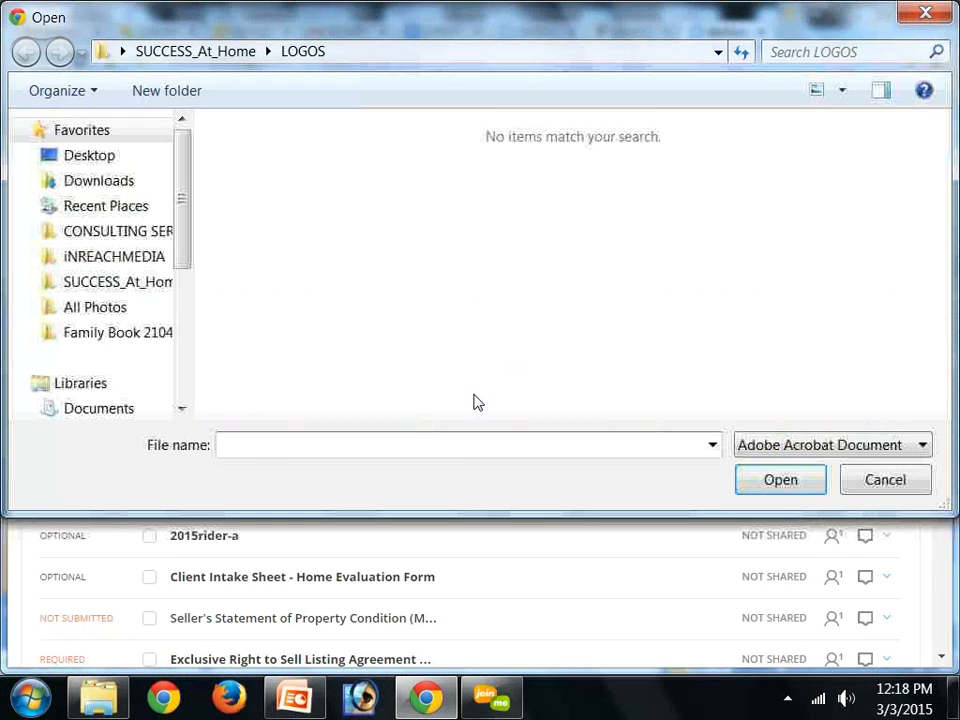
{"action": "left_click", "coordinate": [120, 283]}
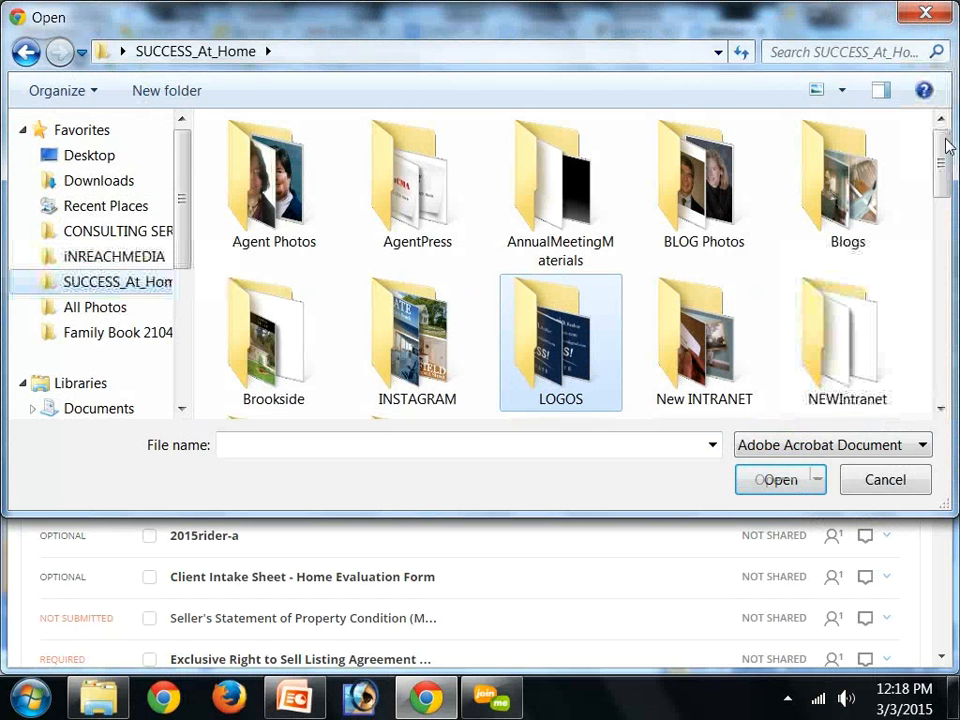
{"action": "left_click_drag", "start_coordinate": [945, 152], "coordinate": [937, 278]}
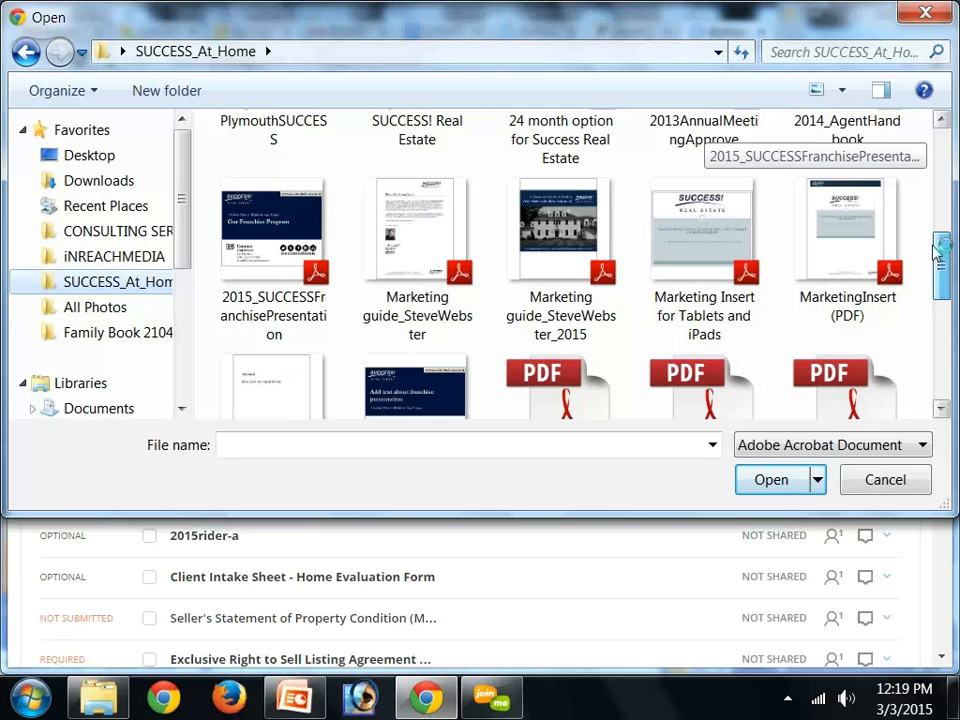
{"action": "scroll", "coordinate": [937, 278], "scroll_direction": "down", "scroll_amount": 1}
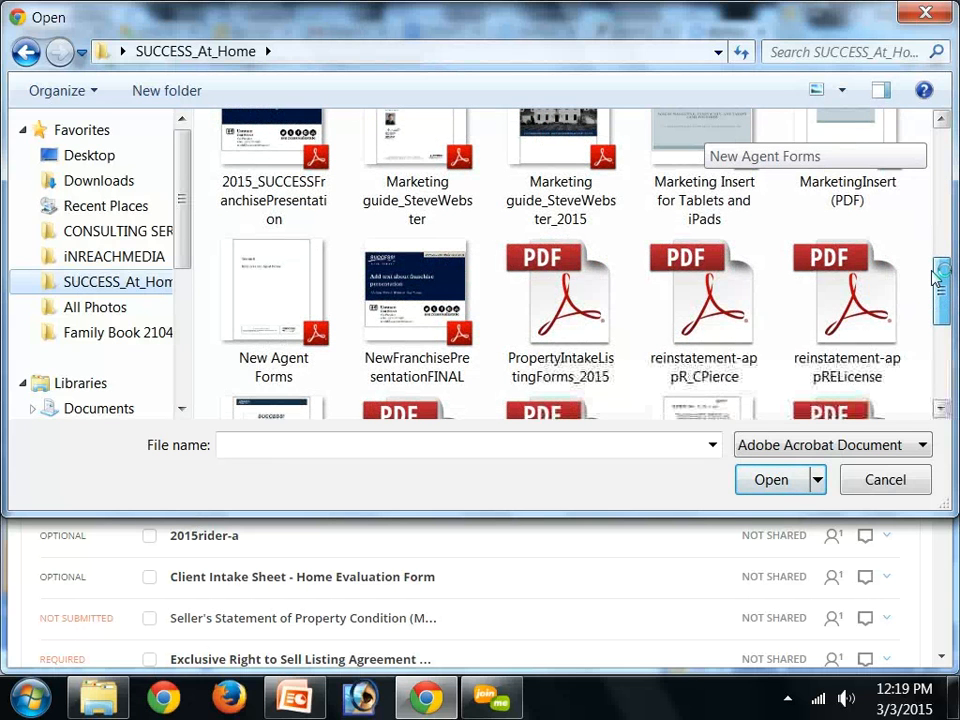
{"action": "left_click_drag", "start_coordinate": [937, 278], "coordinate": [920, 235]}
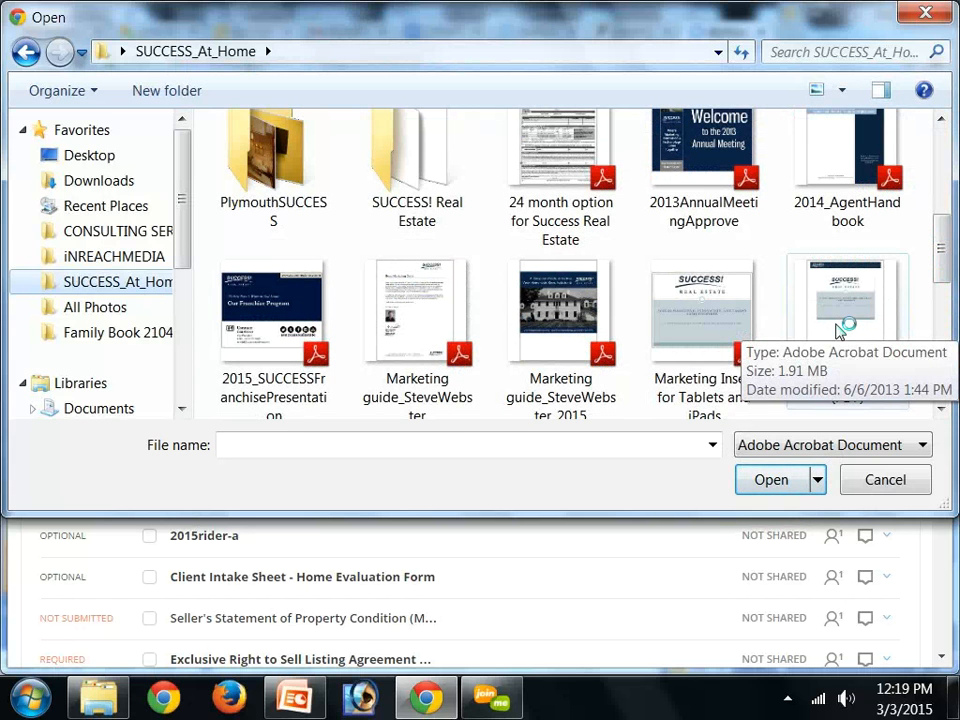
{"action": "left_click", "coordinate": [838, 331]}
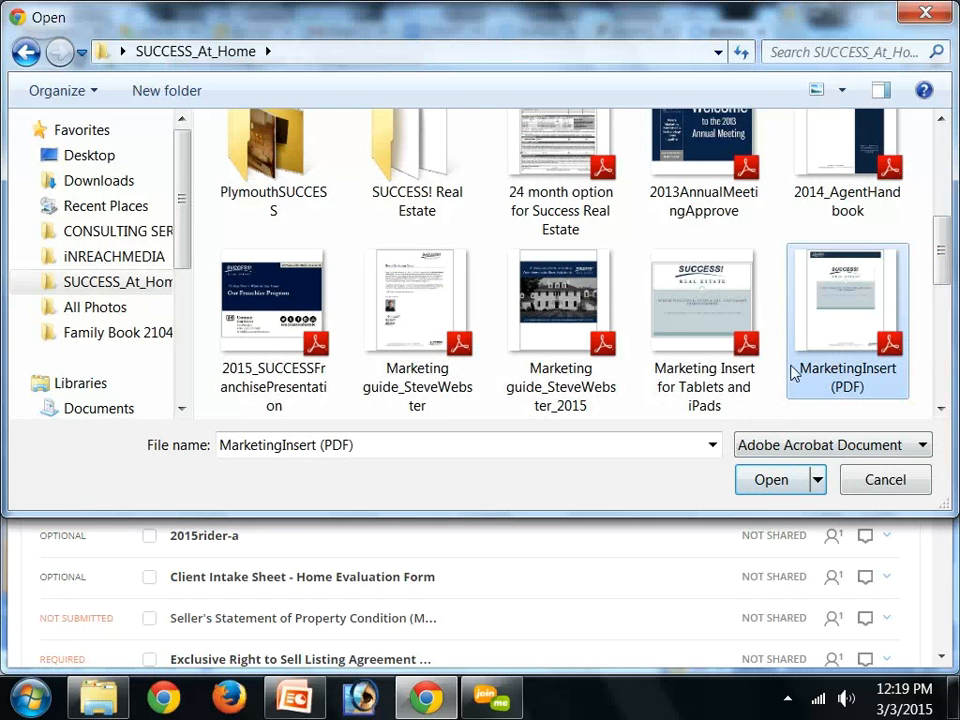
{"action": "left_click", "coordinate": [765, 482]}
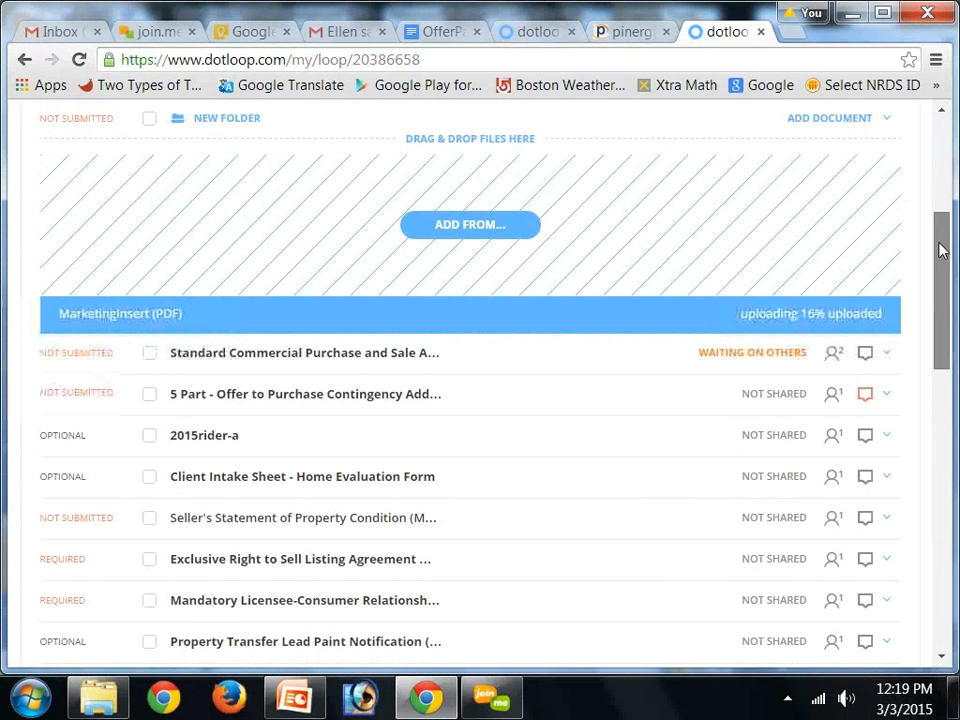
Open the MarketingInsert (PDF) document and place a signature field below its closing paragraph
{"action": "scroll", "coordinate": [940, 268], "scroll_direction": "down", "scroll_amount": 1}
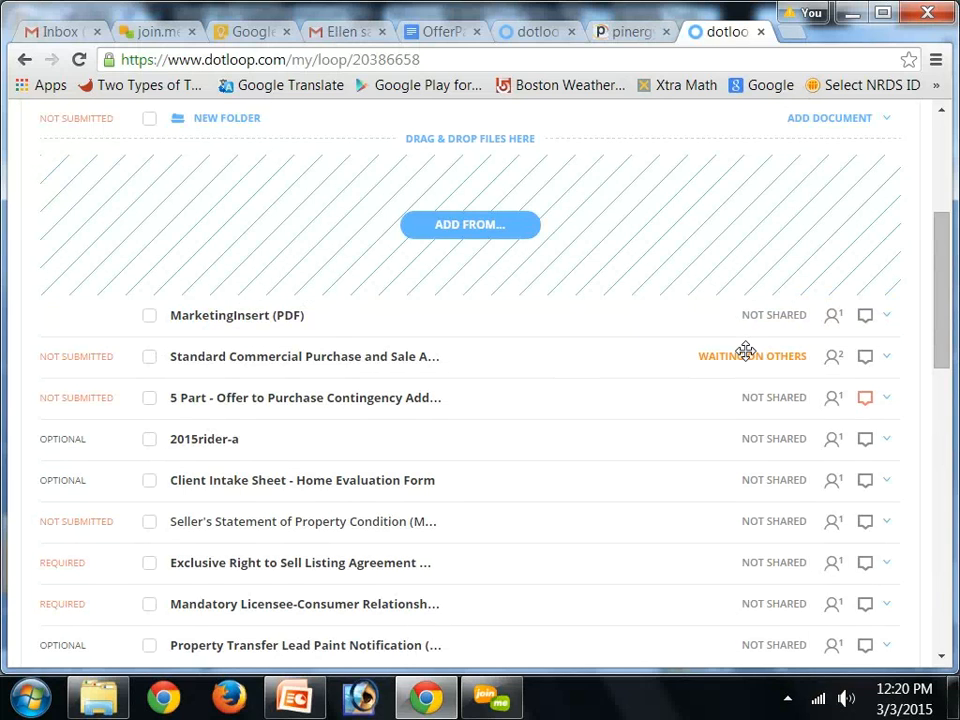
{"action": "left_click", "coordinate": [200, 322]}
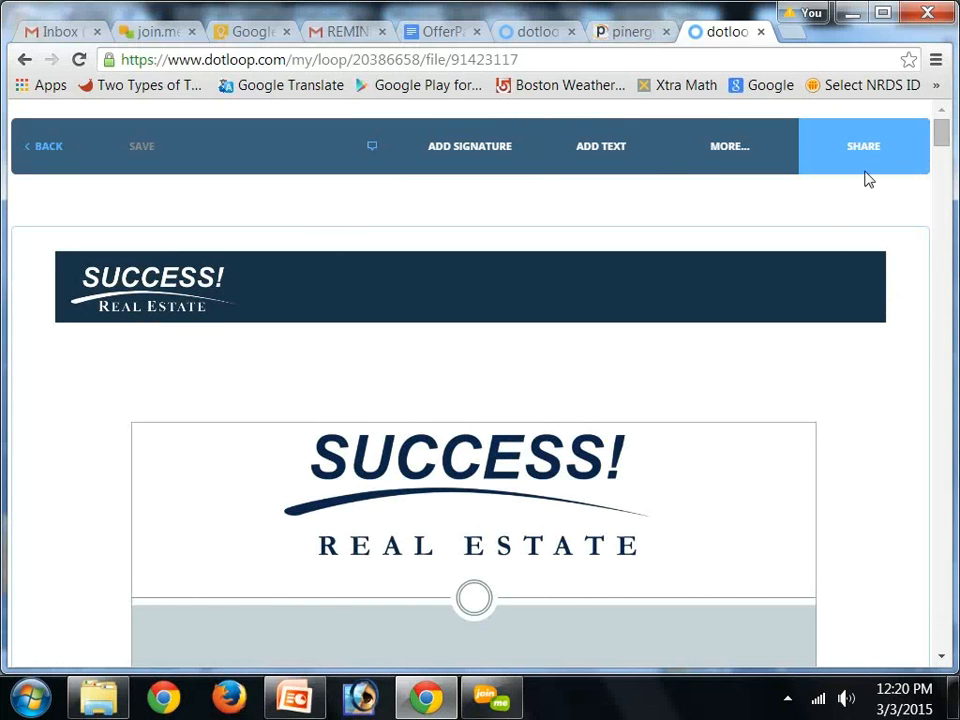
{"action": "left_click_drag", "start_coordinate": [946, 135], "coordinate": [945, 322]}
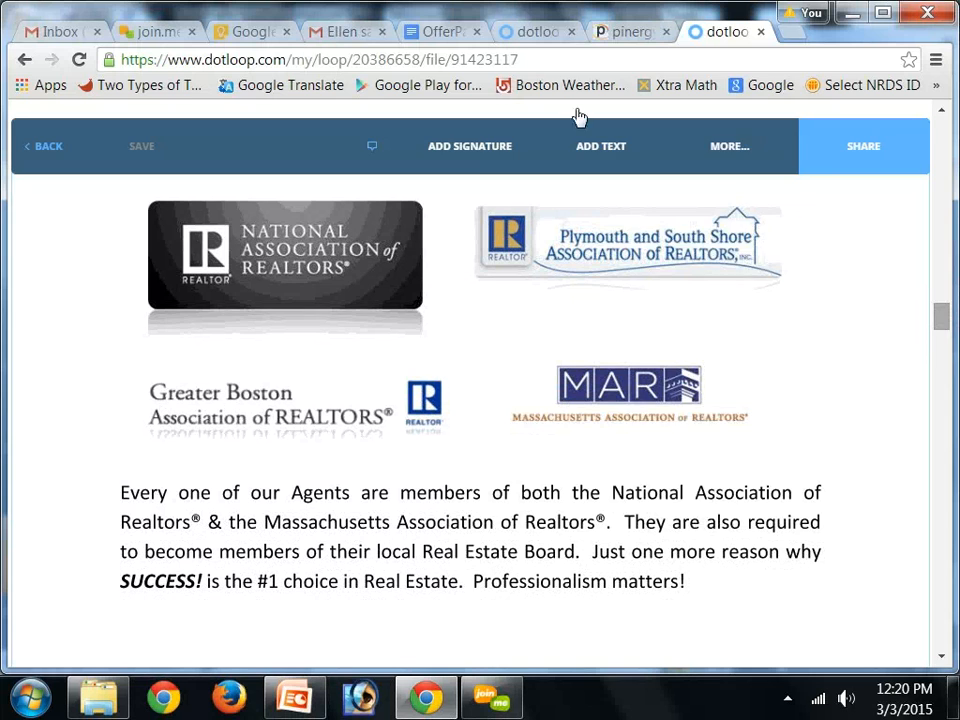
{"action": "left_click", "coordinate": [492, 152]}
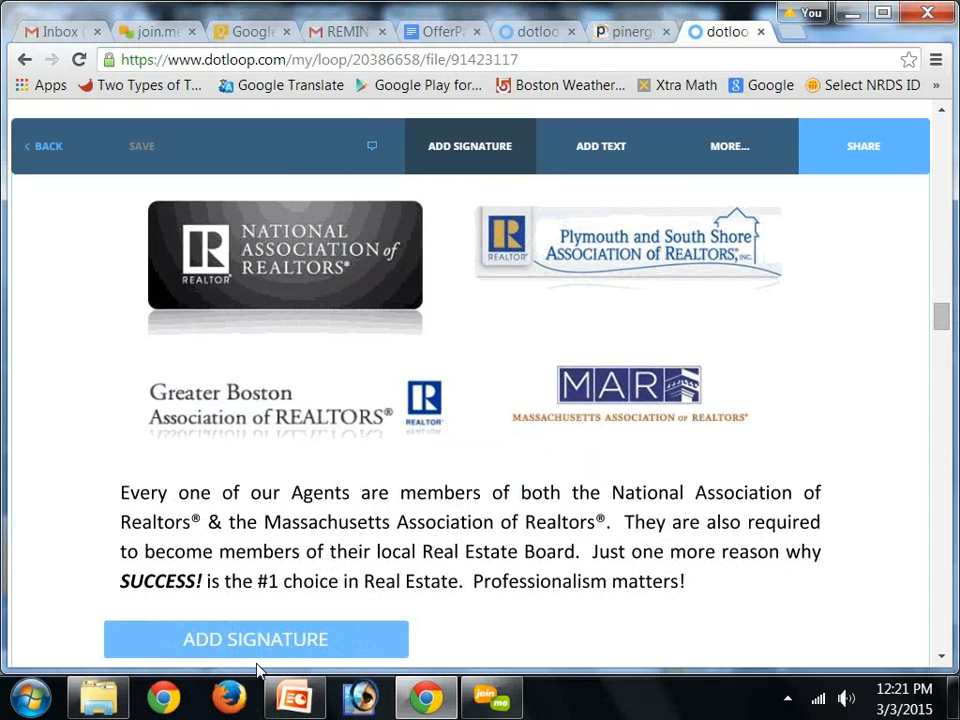
{"action": "left_click", "coordinate": [257, 668]}
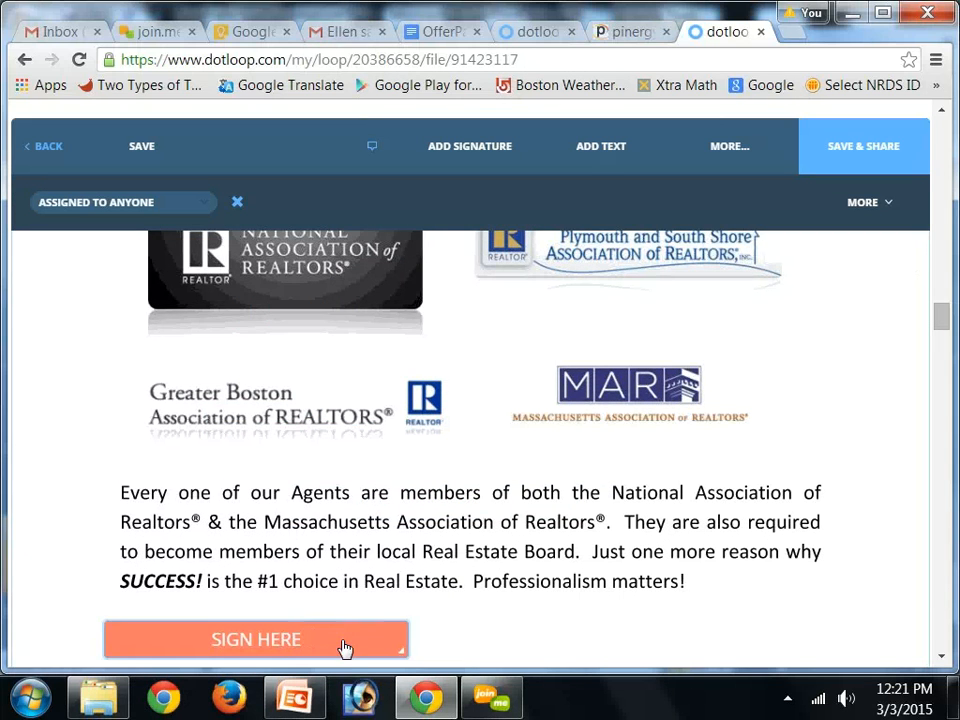
Assign the signature field to the listing agent, then reassign it to the Buyer role
{"action": "left_click", "coordinate": [80, 203]}
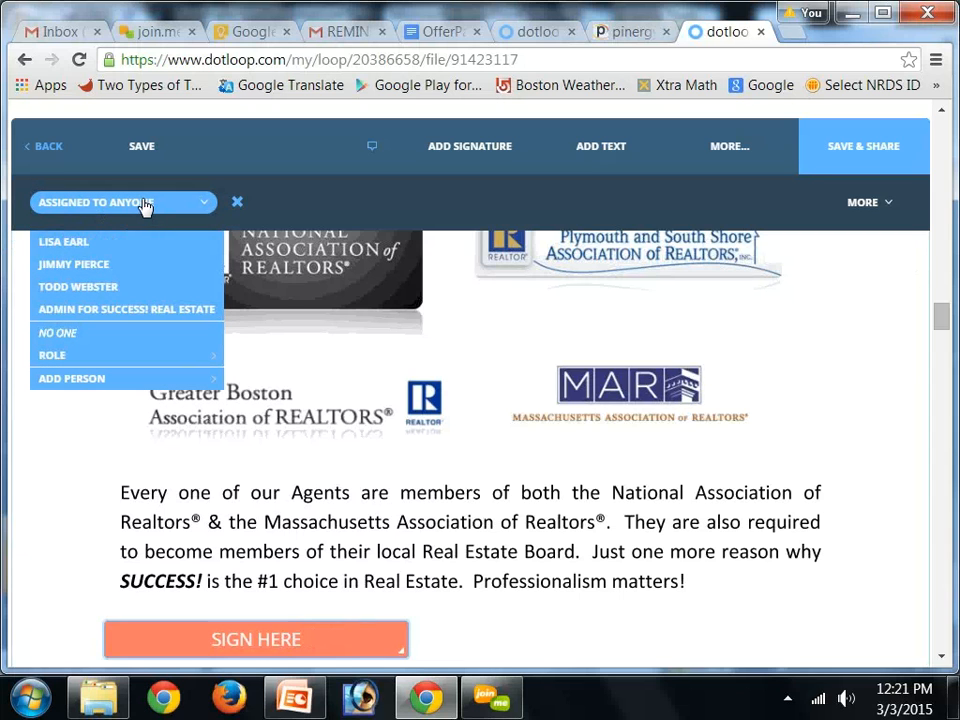
{"action": "left_click", "coordinate": [57, 243]}
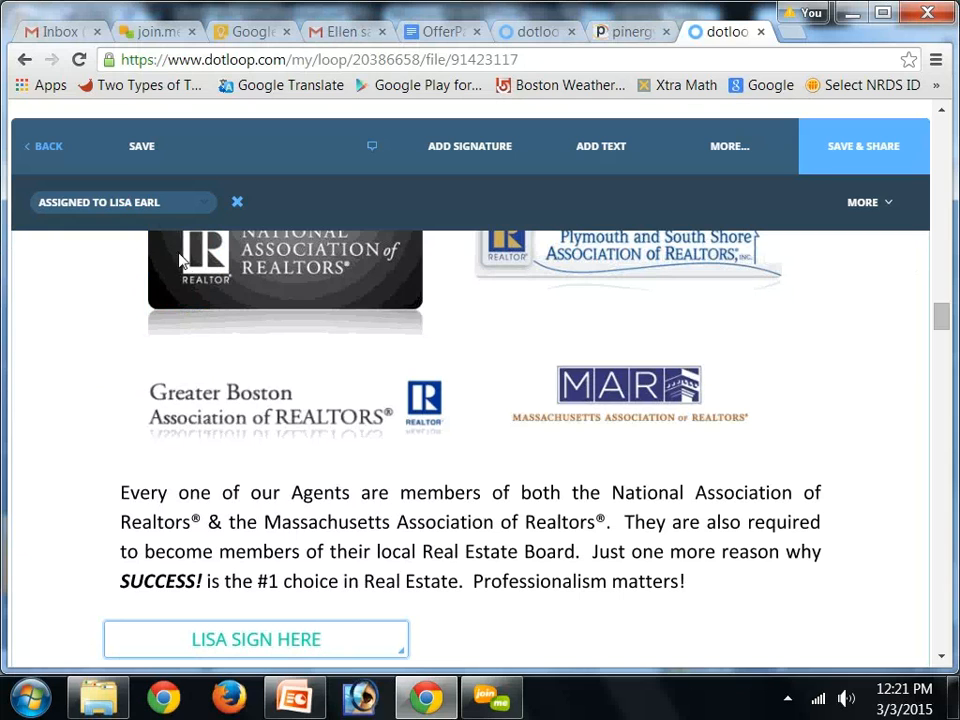
{"action": "left_click", "coordinate": [161, 205]}
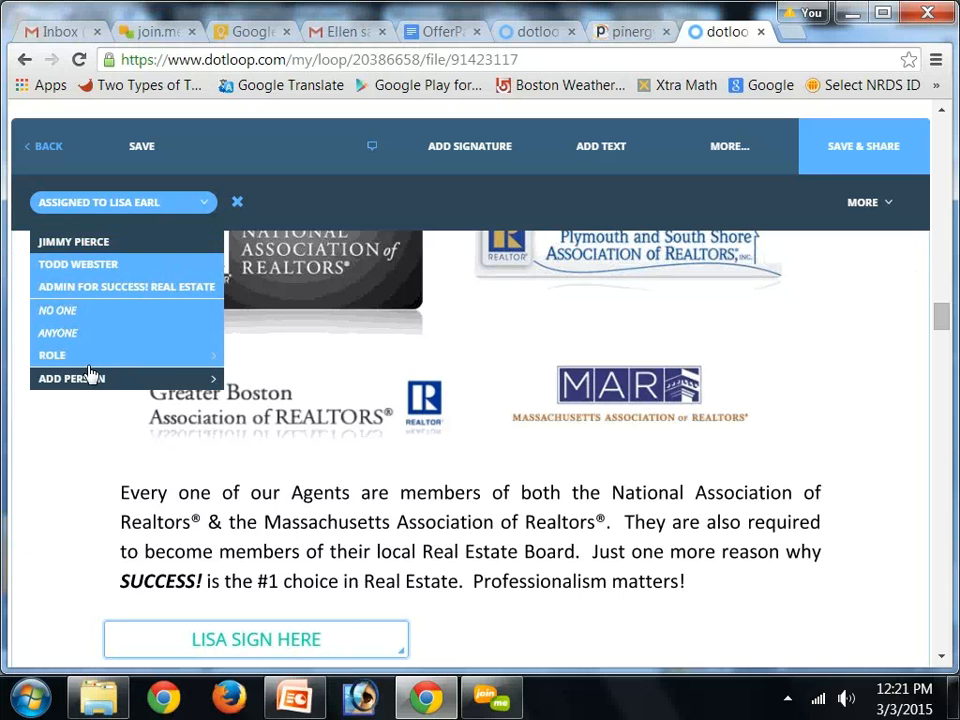
{"action": "mouse_move", "coordinate": [82, 363]}
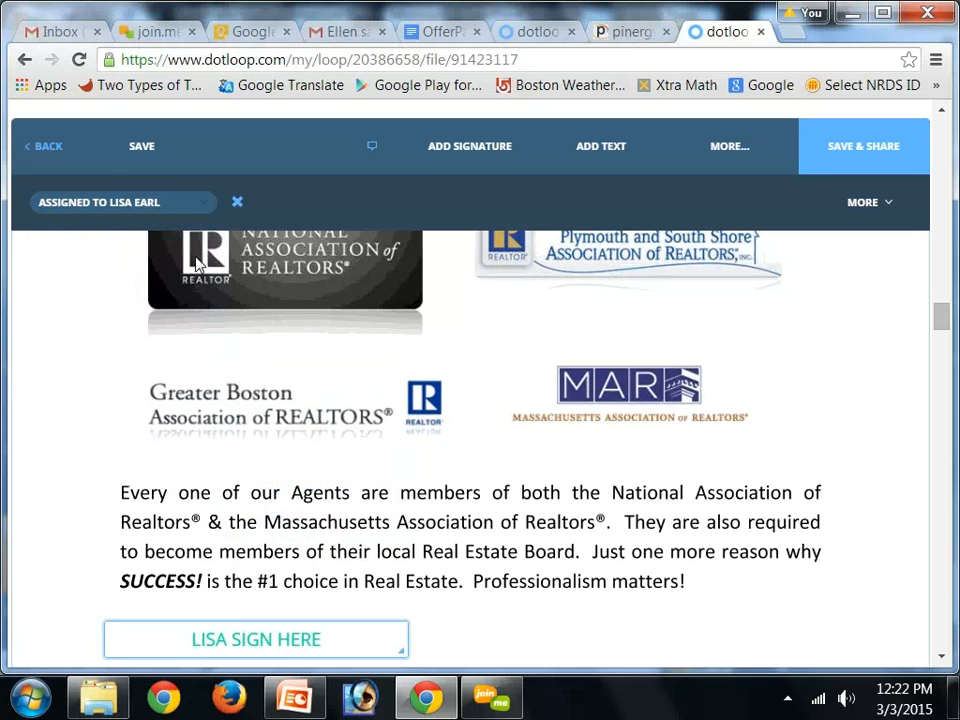
{"action": "left_click", "coordinate": [165, 202]}
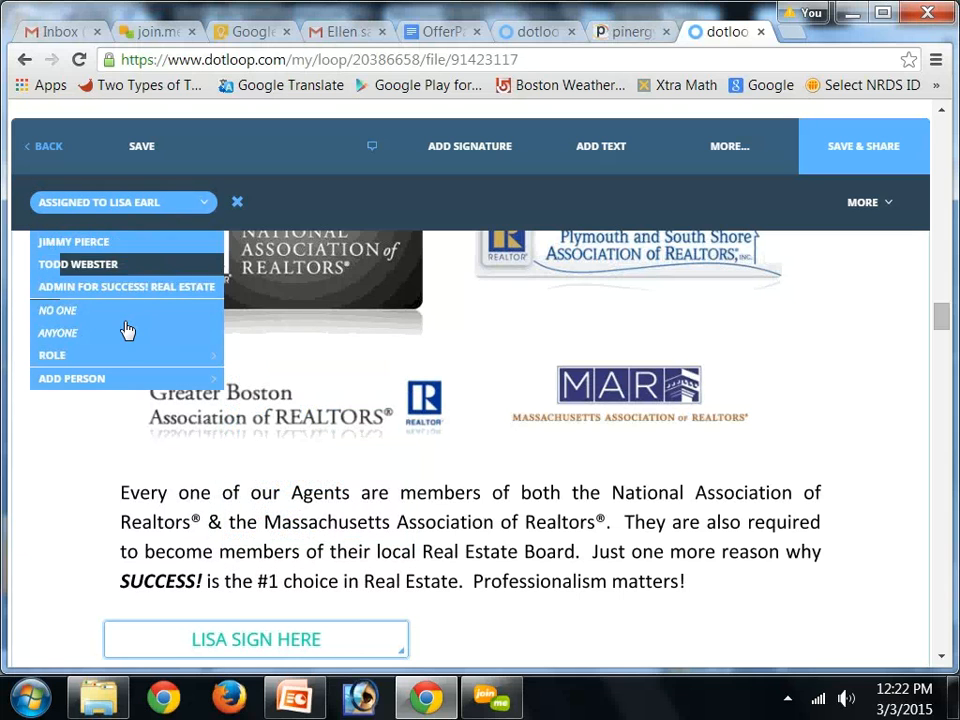
{"action": "mouse_move", "coordinate": [124, 362]}
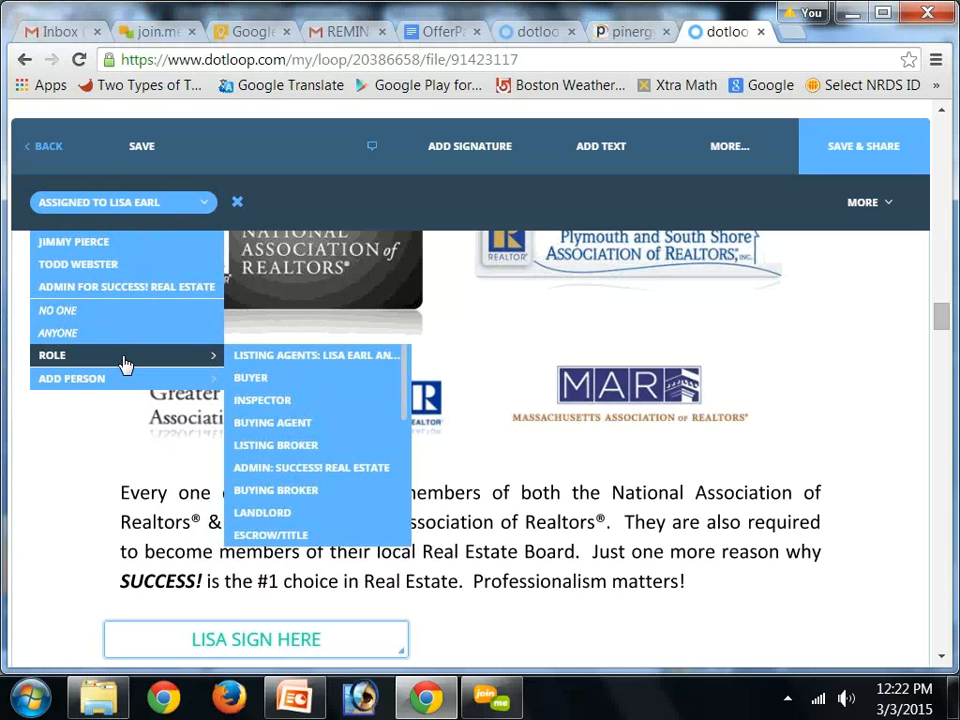
{"action": "left_click", "coordinate": [79, 206]}
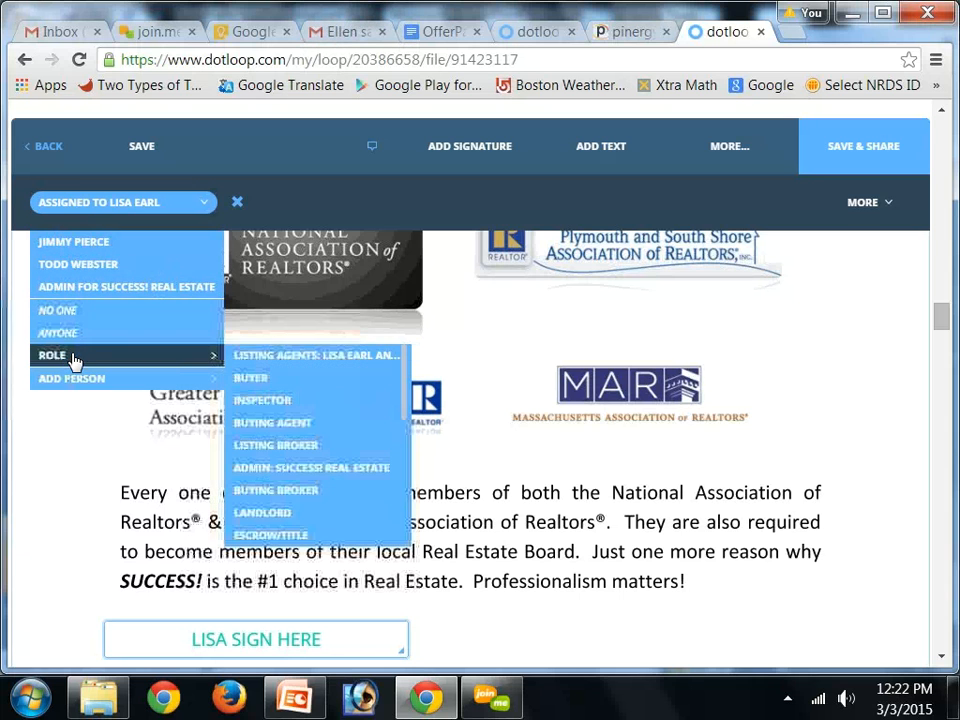
{"action": "left_click", "coordinate": [90, 202]}
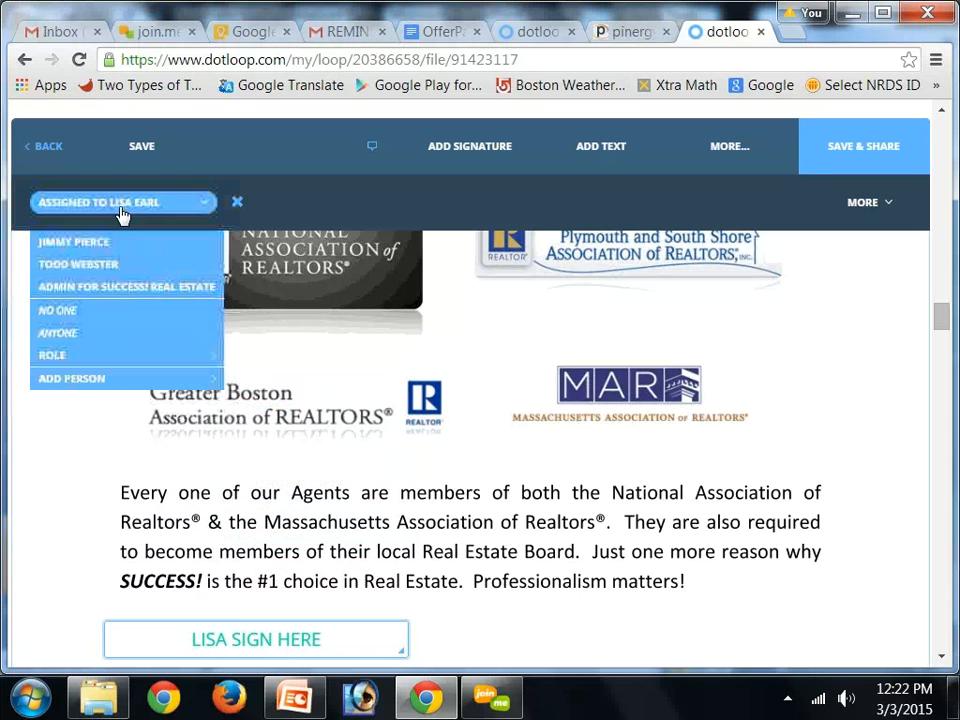
{"action": "mouse_move", "coordinate": [135, 360]}
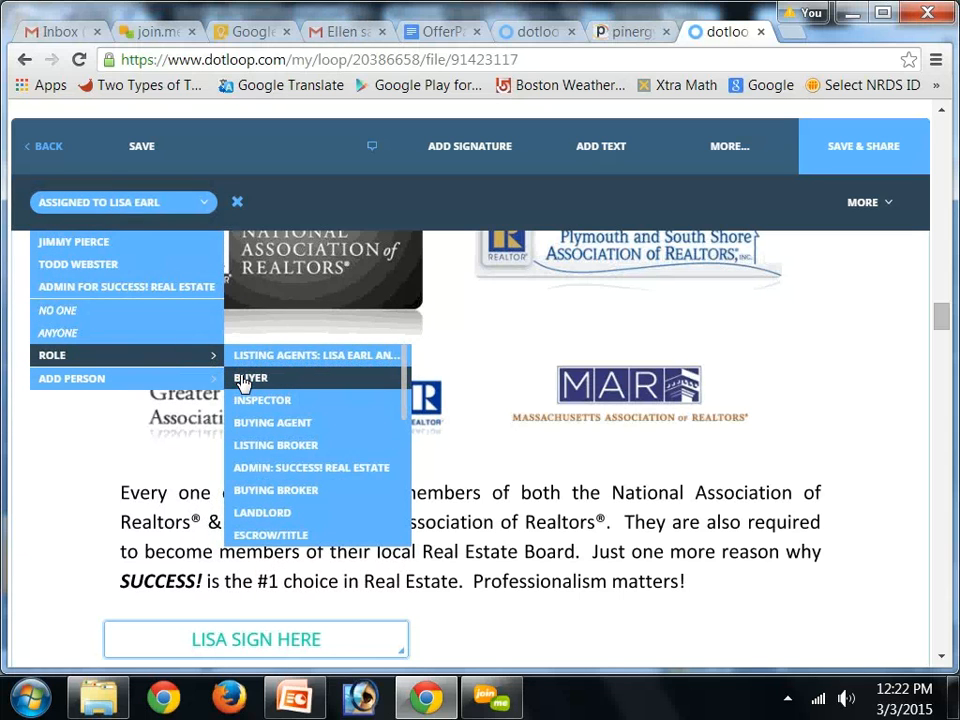
{"action": "left_click", "coordinate": [243, 378]}
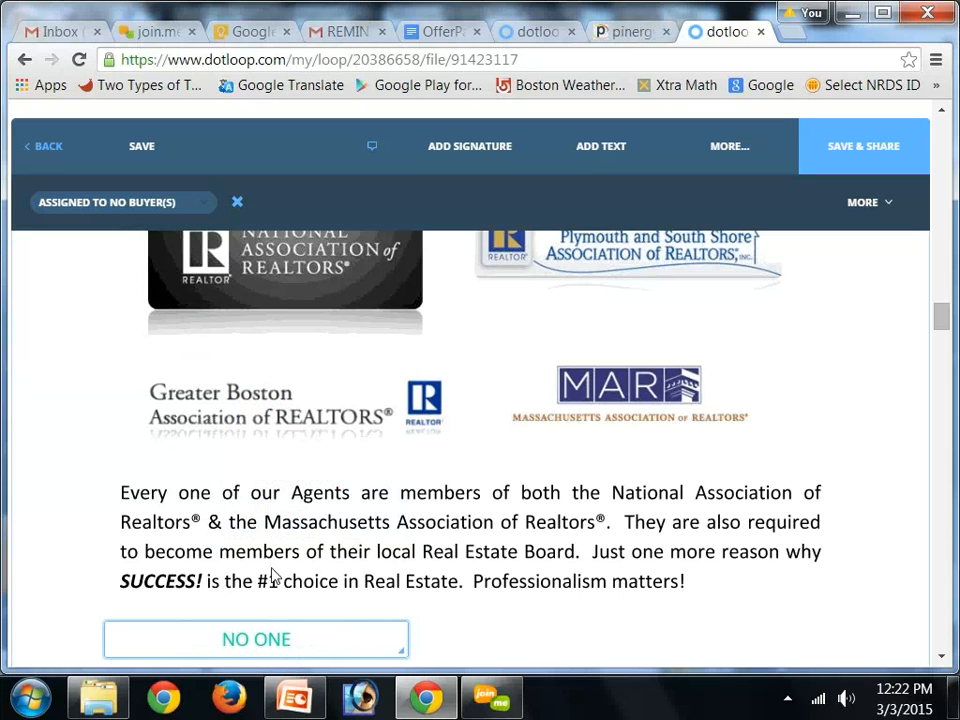
Save the document and go back to the loop, declining to share it
{"action": "left_click", "coordinate": [208, 202]}
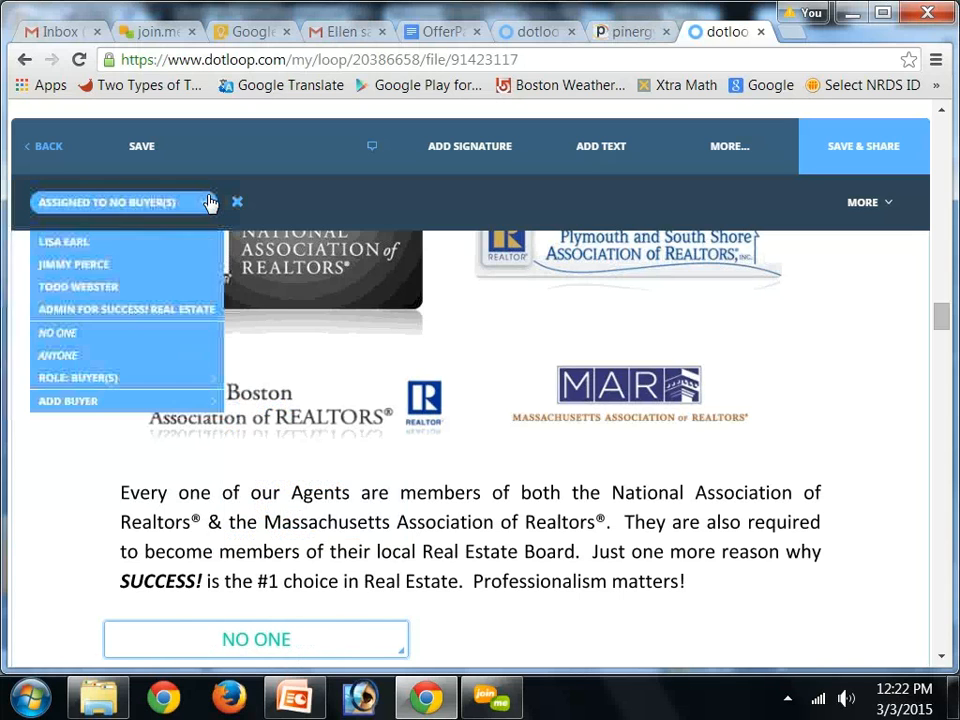
{"action": "left_click", "coordinate": [140, 158]}
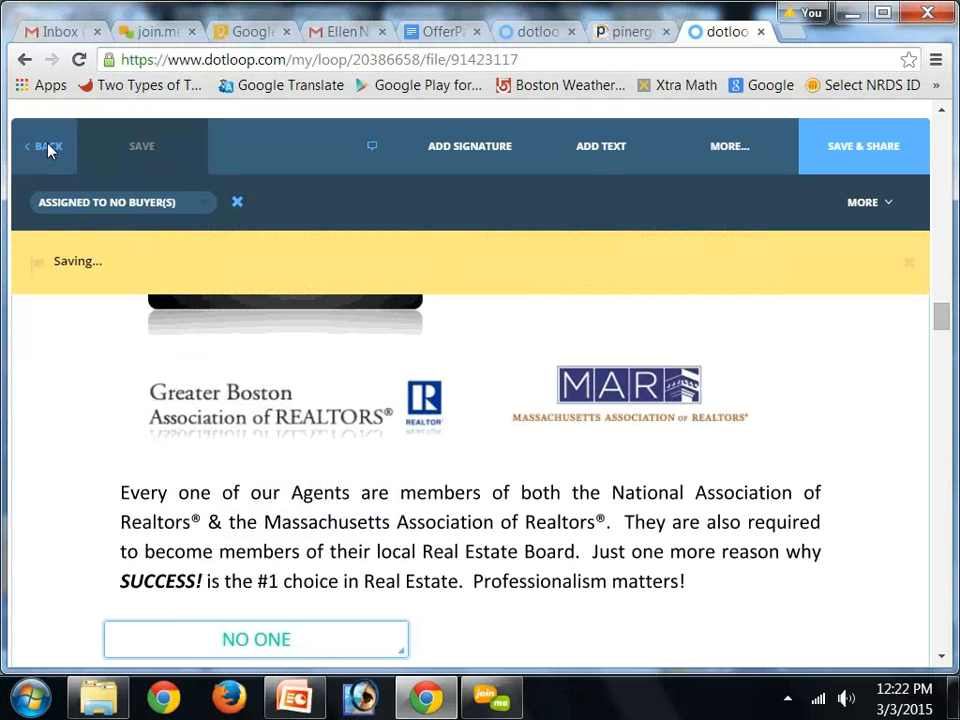
{"action": "left_click", "coordinate": [48, 148]}
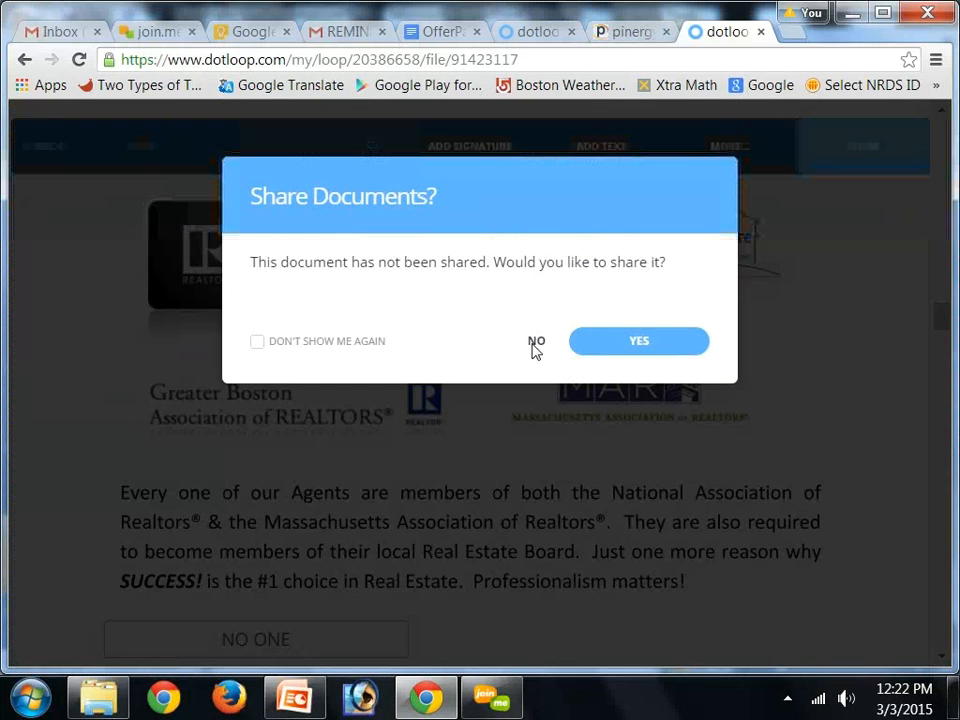
{"action": "left_click", "coordinate": [536, 341]}
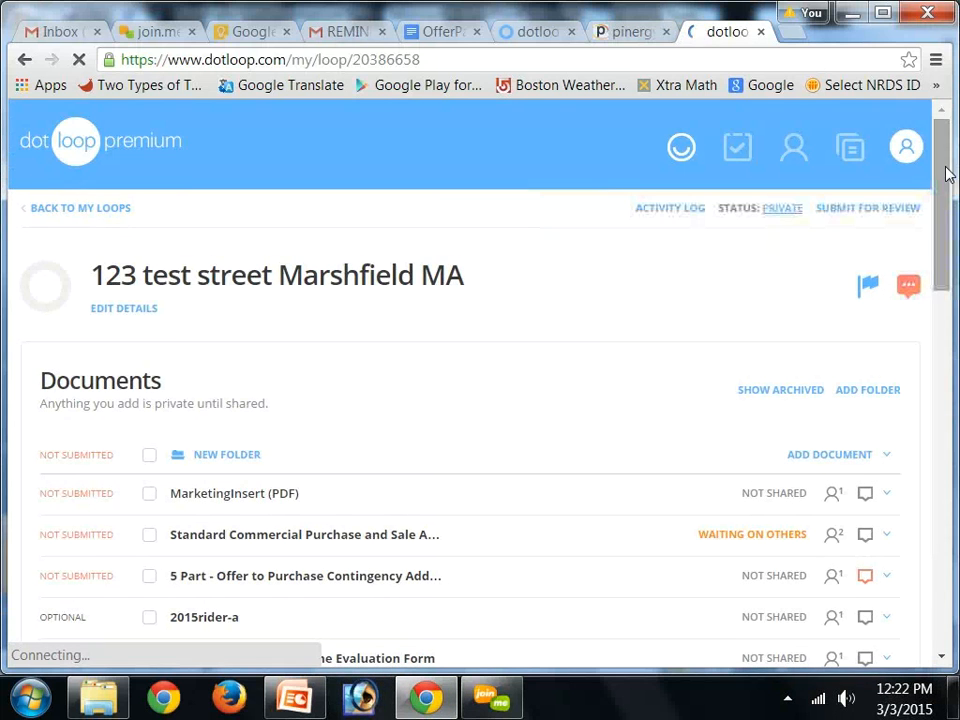
Open the listing agent's options in the loop's People list and close them again
{"action": "left_click_drag", "start_coordinate": [949, 171], "coordinate": [937, 424]}
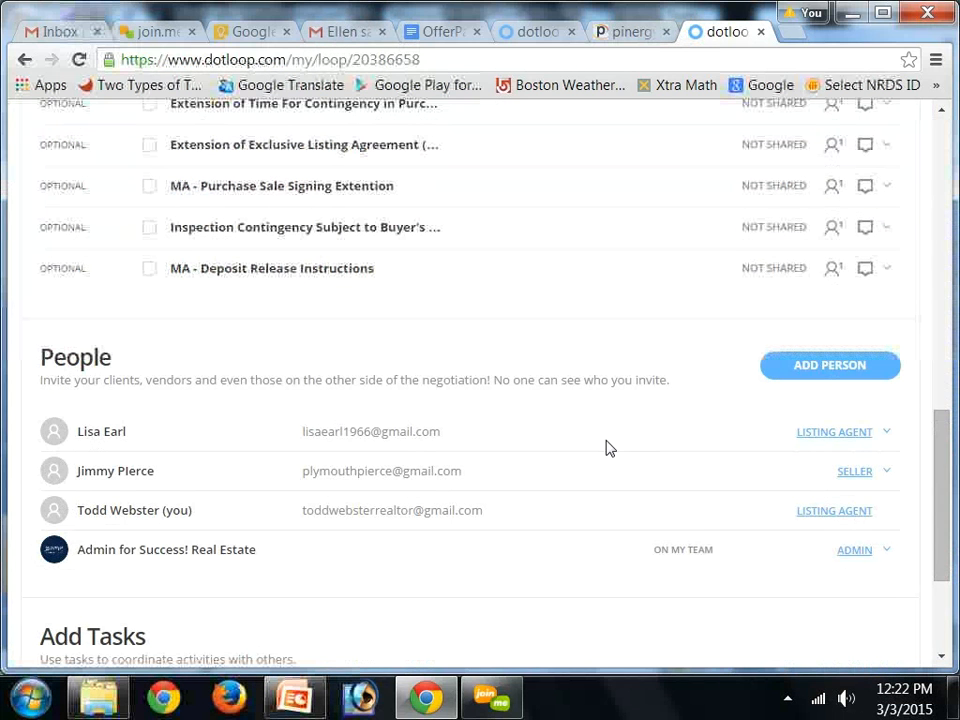
{"action": "left_click", "coordinate": [886, 432]}
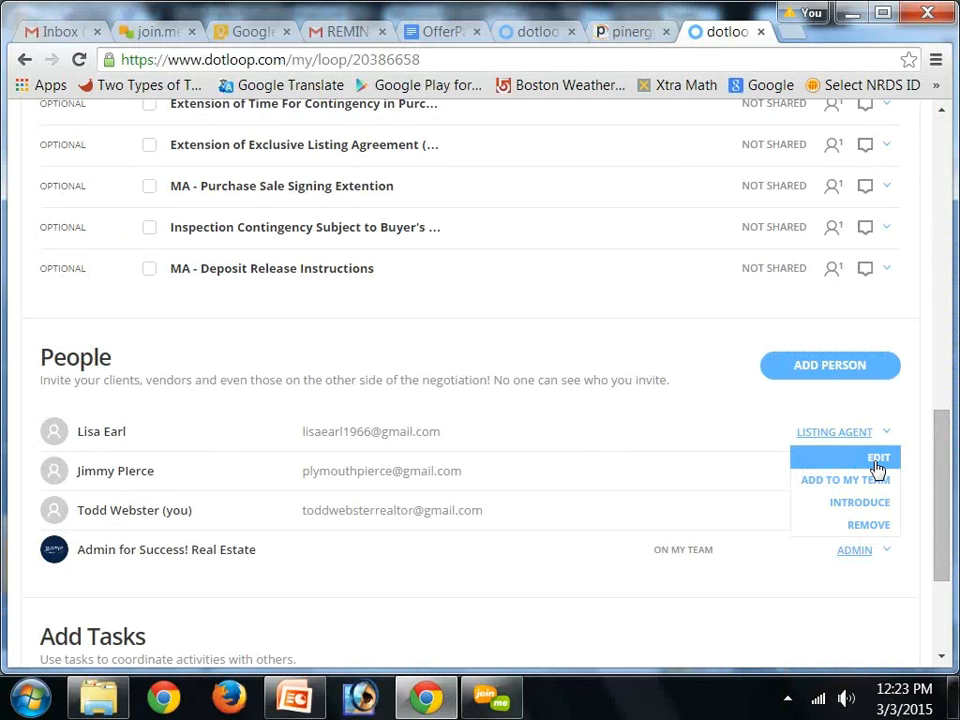
{"action": "left_click", "coordinate": [770, 446]}
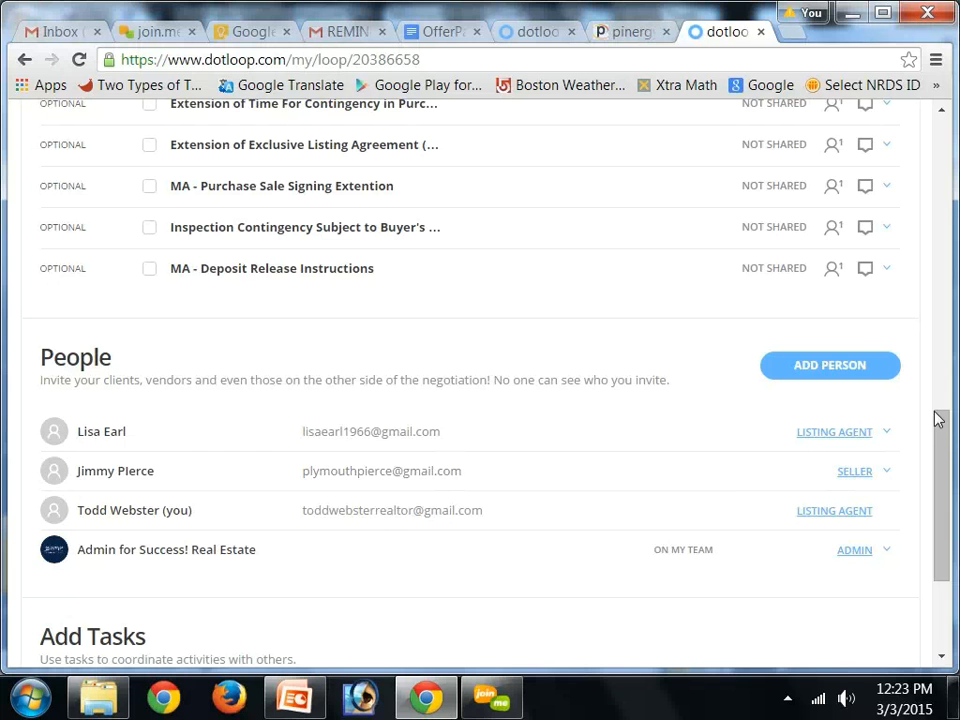
Reopen MarketingInsert (PDF), skip the field assignment prompt, and assign its signature field to the seller
{"action": "left_click_drag", "start_coordinate": [936, 420], "coordinate": [946, 258]}
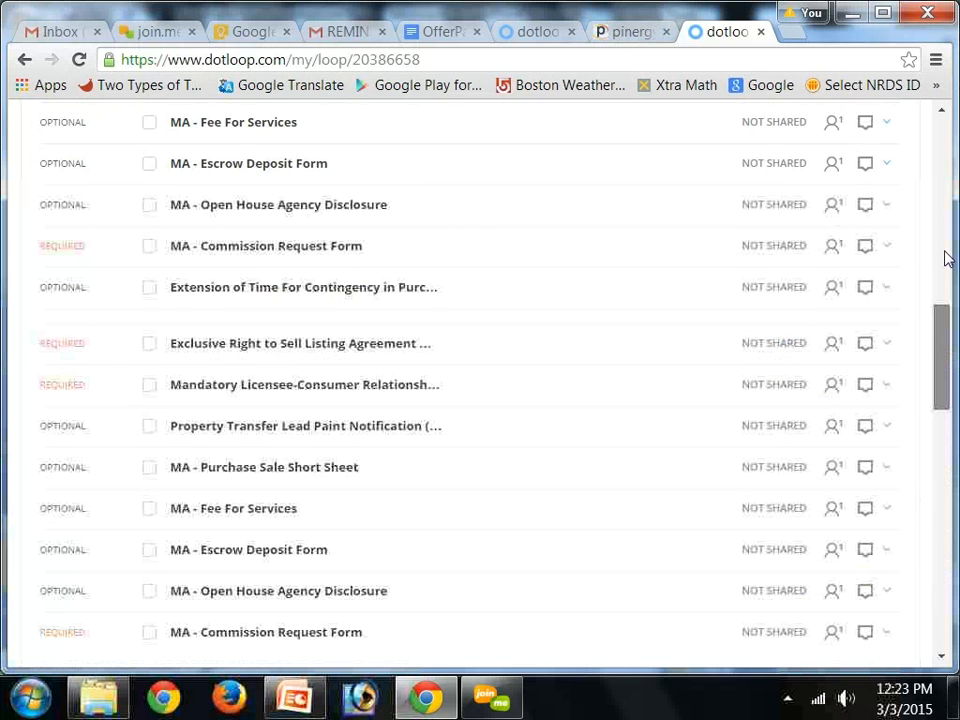
{"action": "scroll", "coordinate": [938, 176], "scroll_direction": "up", "scroll_amount": 3}
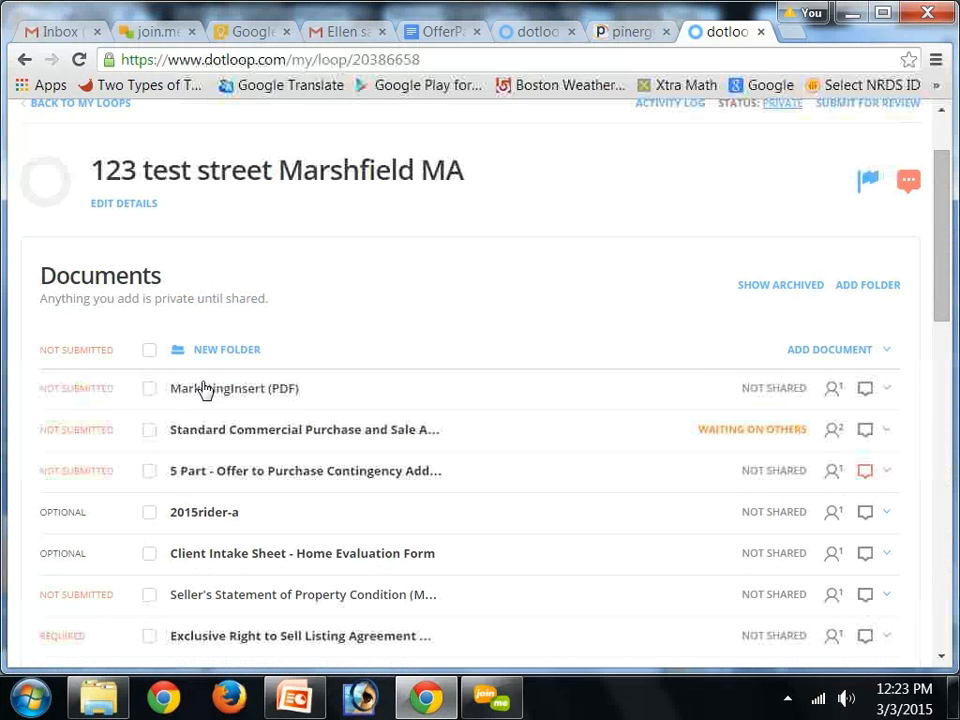
{"action": "left_click", "coordinate": [204, 388]}
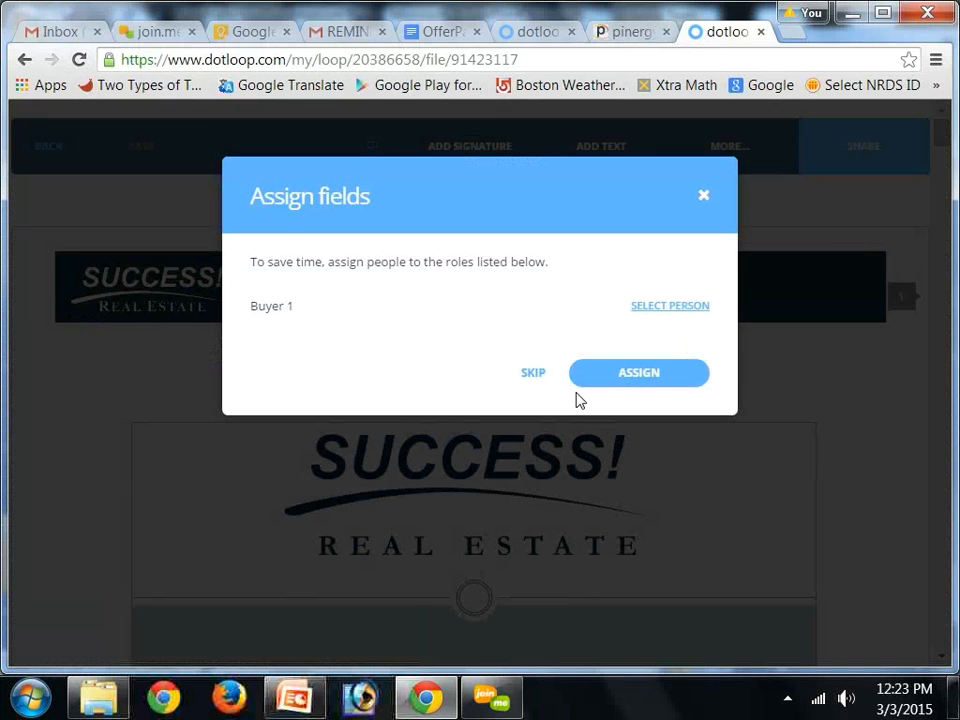
{"action": "left_click", "coordinate": [546, 377]}
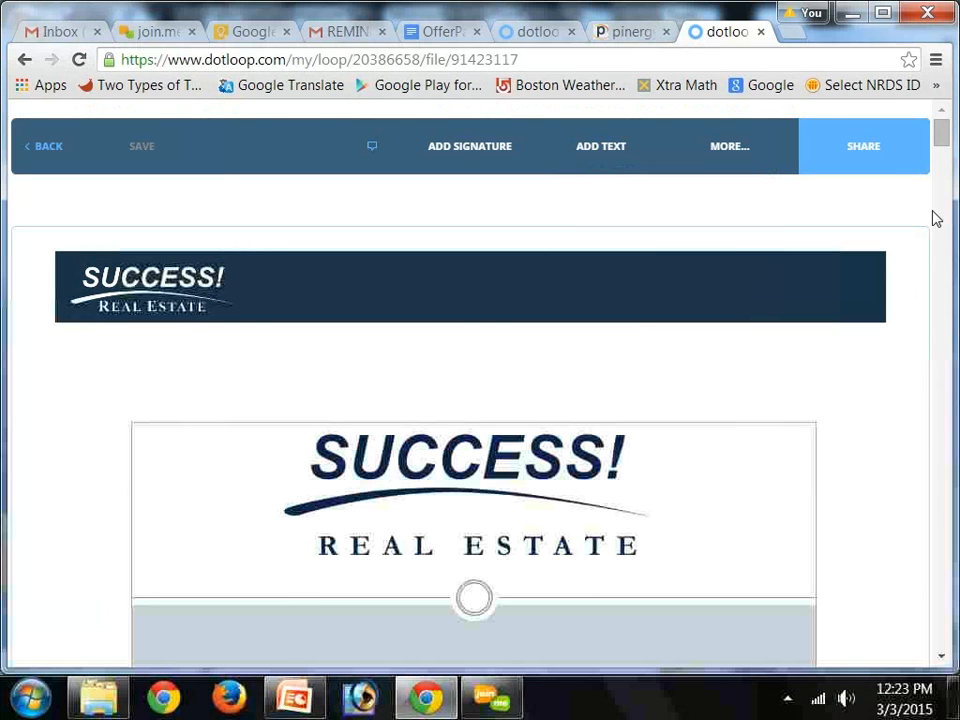
{"action": "left_click_drag", "start_coordinate": [944, 145], "coordinate": [945, 362]}
{"action": "left_click", "coordinate": [300, 258]}
{"action": "left_click", "coordinate": [206, 208]}
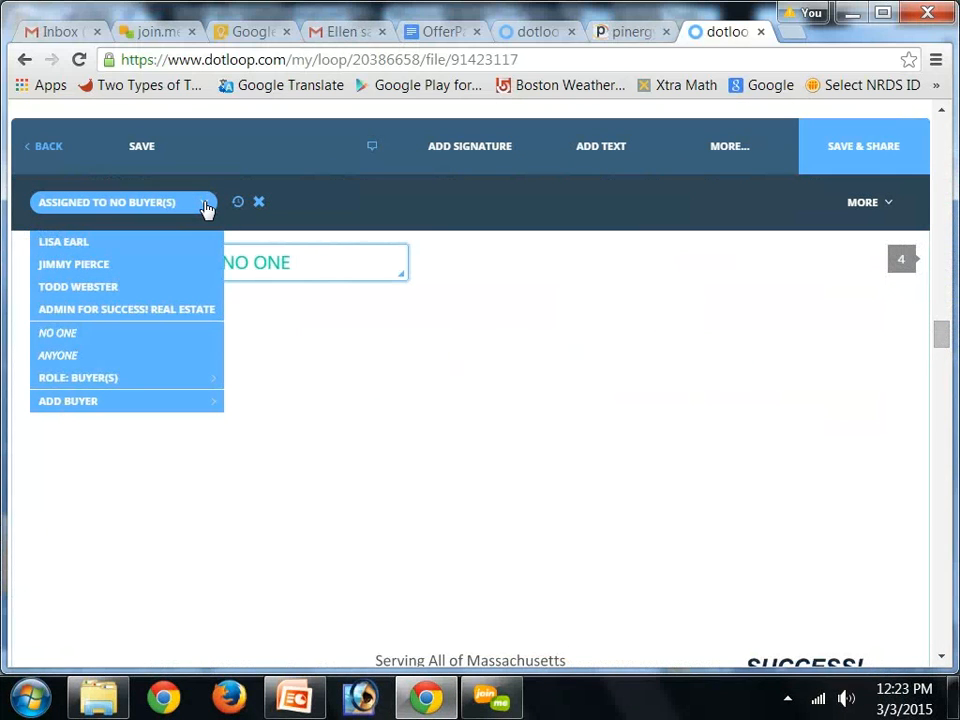
{"action": "left_click", "coordinate": [169, 272]}
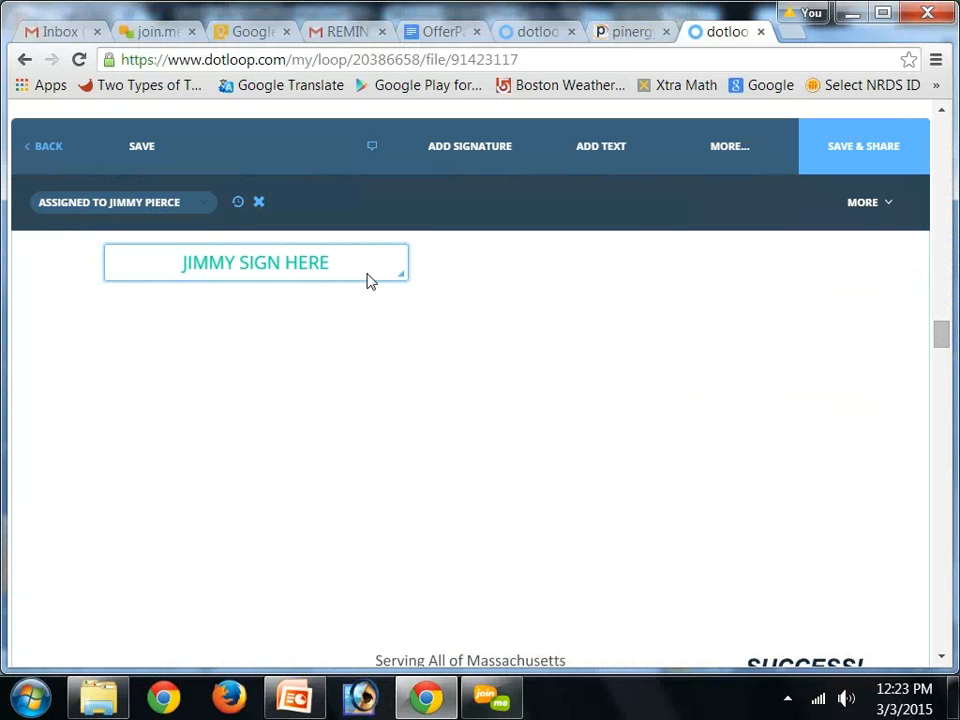
Add an initials field after 'management team' in the first bullet and assign it to the seller
{"action": "left_click_drag", "start_coordinate": [942, 346], "coordinate": [942, 377]}
{"action": "left_click", "coordinate": [671, 156]}
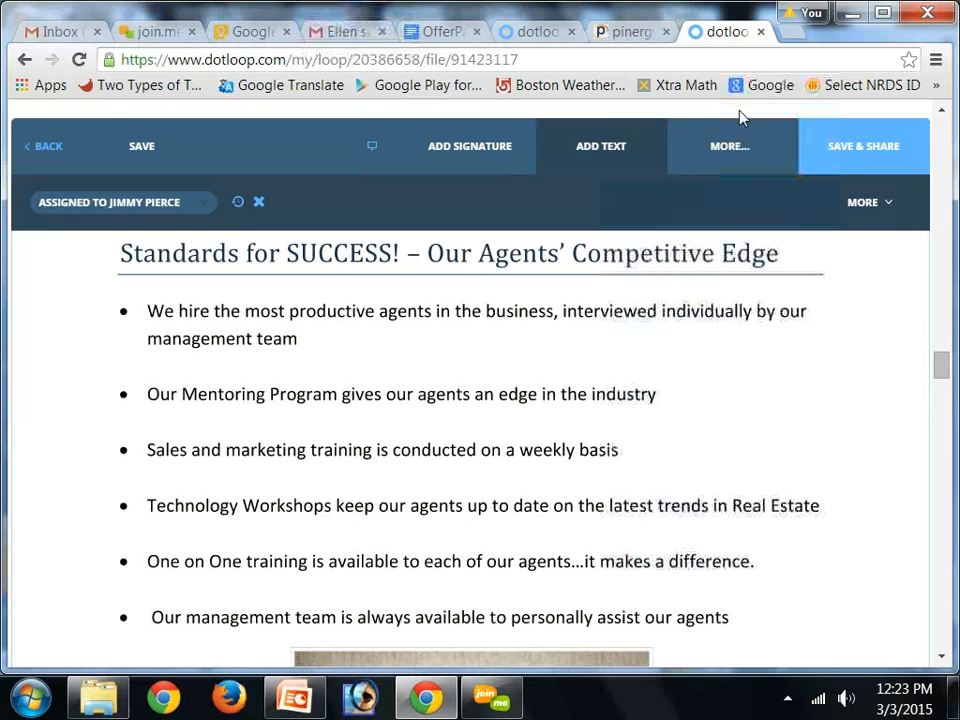
{"action": "mouse_move", "coordinate": [718, 156]}
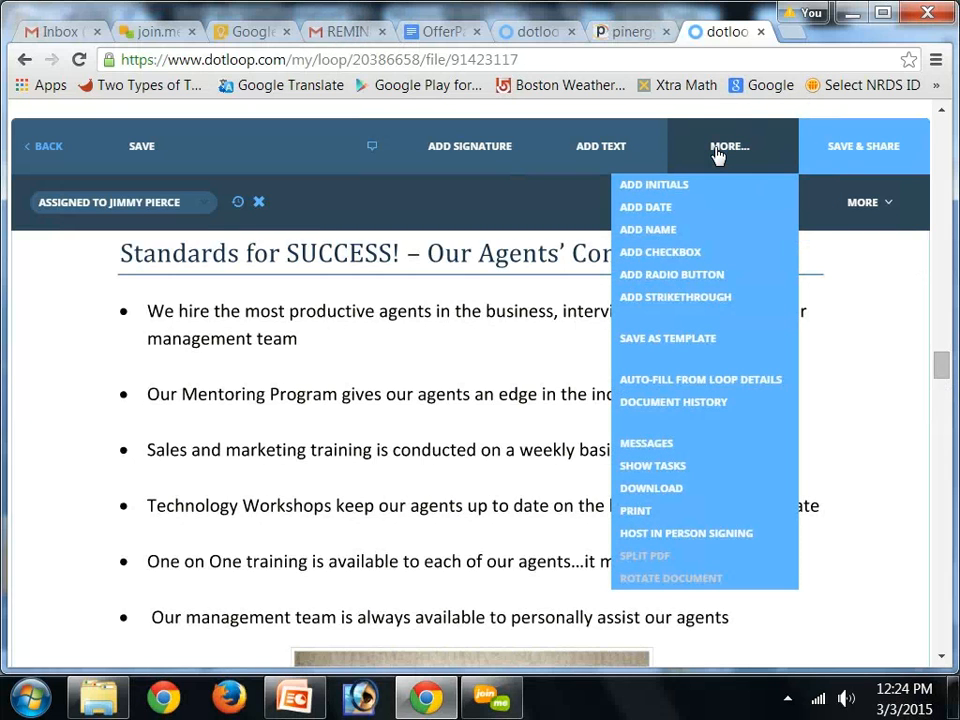
{"action": "left_click", "coordinate": [677, 188]}
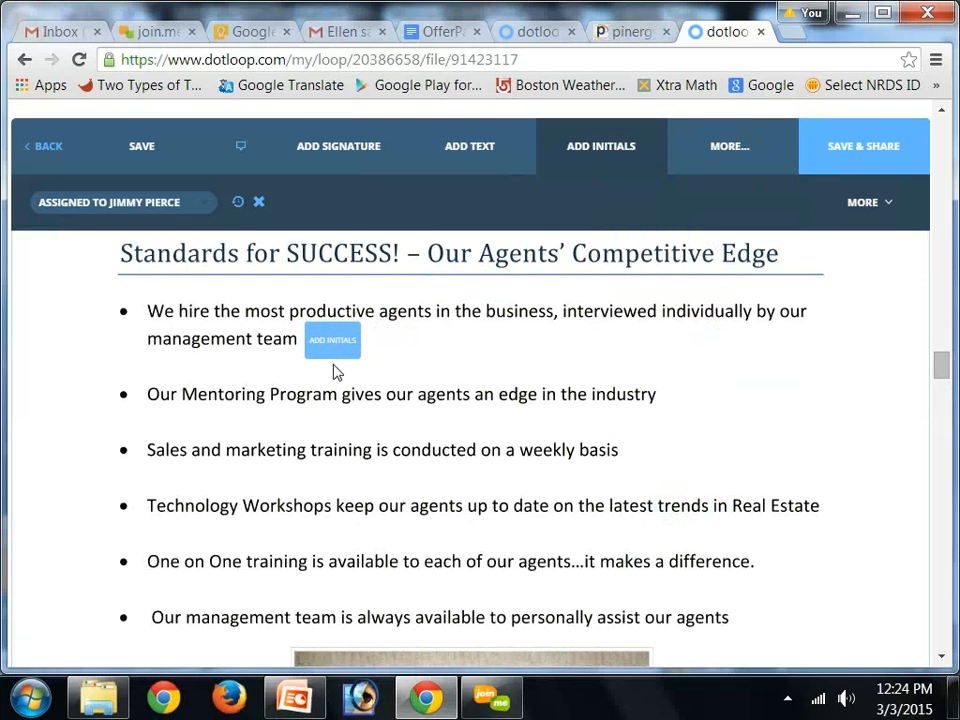
{"action": "left_click", "coordinate": [337, 372]}
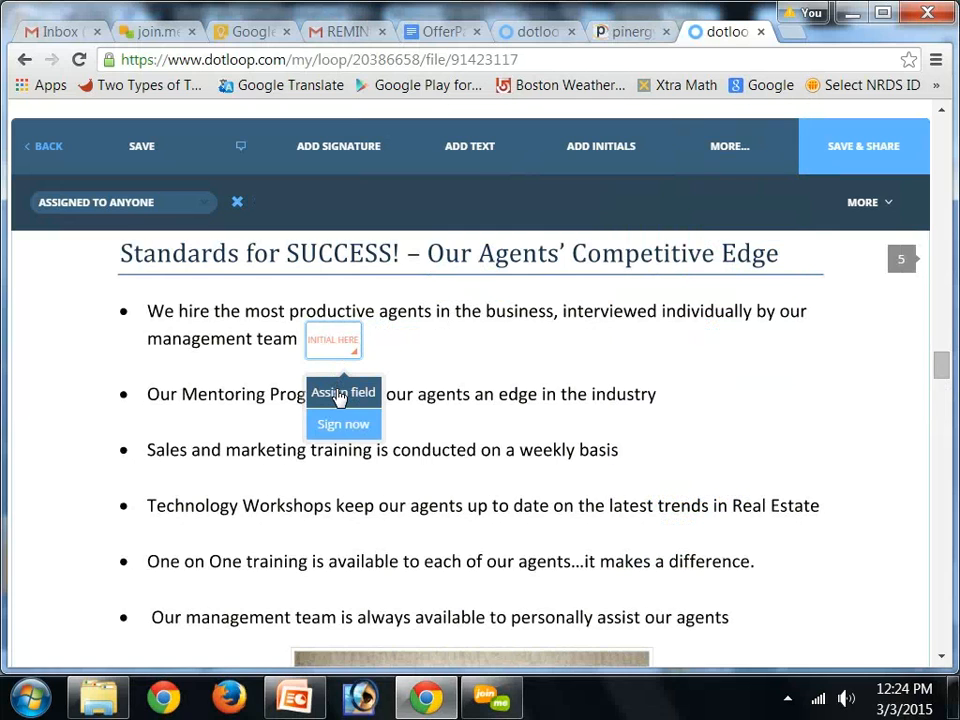
{"action": "left_click", "coordinate": [340, 394]}
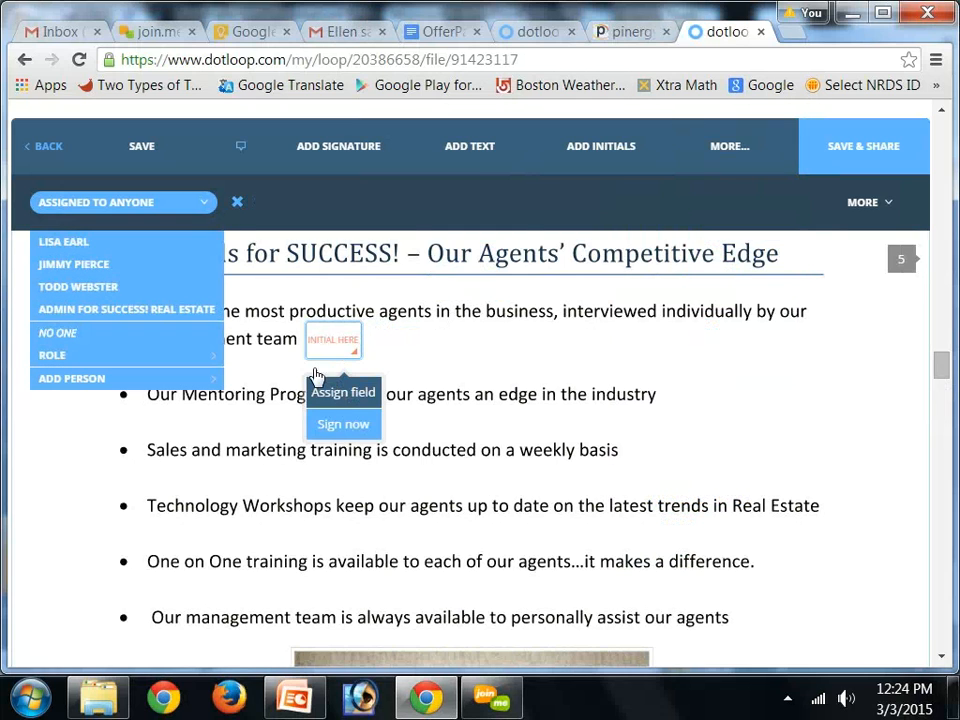
{"action": "left_click", "coordinate": [86, 266]}
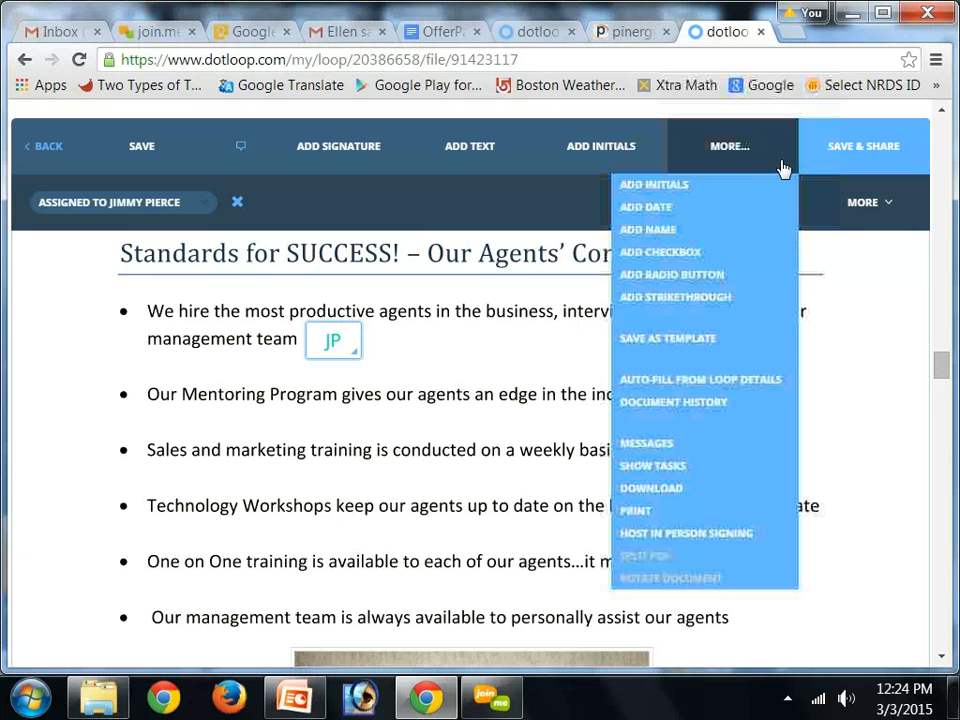
Add a text field below the 'Our Marketing – Your Listing is Everywhere!' heading and widen it across the page
{"action": "left_click_drag", "start_coordinate": [945, 372], "coordinate": [945, 330]}
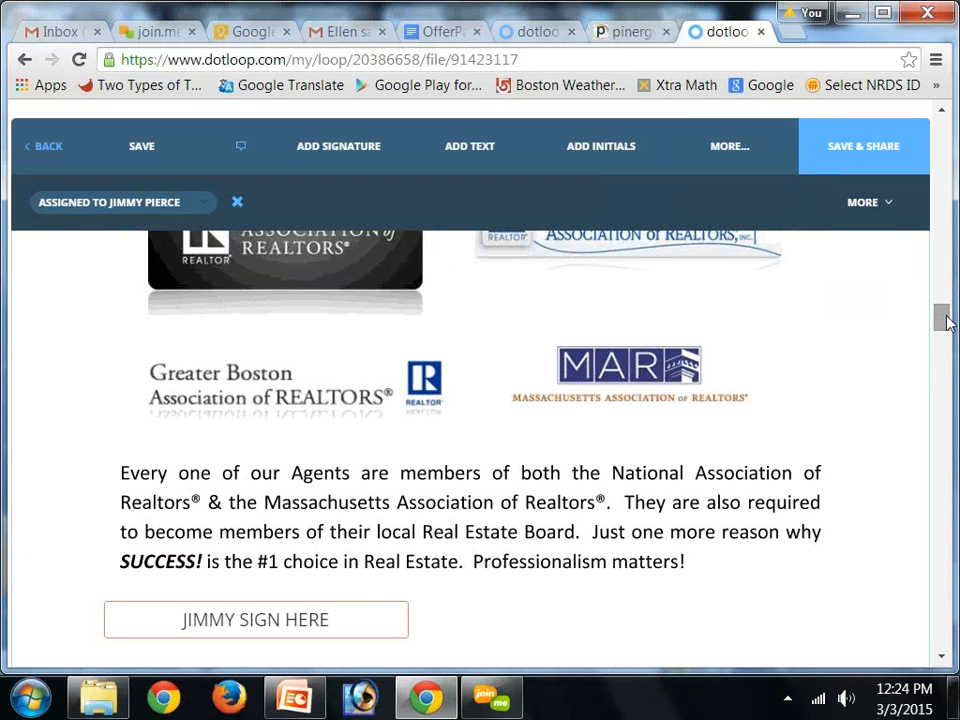
{"action": "left_click_drag", "start_coordinate": [945, 320], "coordinate": [940, 433]}
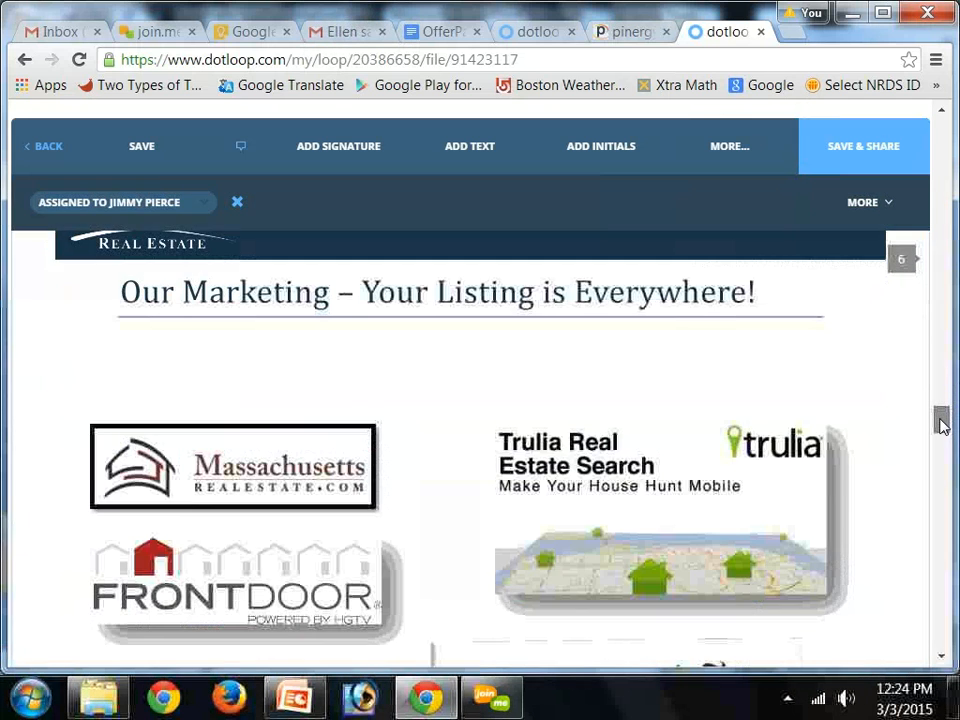
{"action": "left_click", "coordinate": [463, 148]}
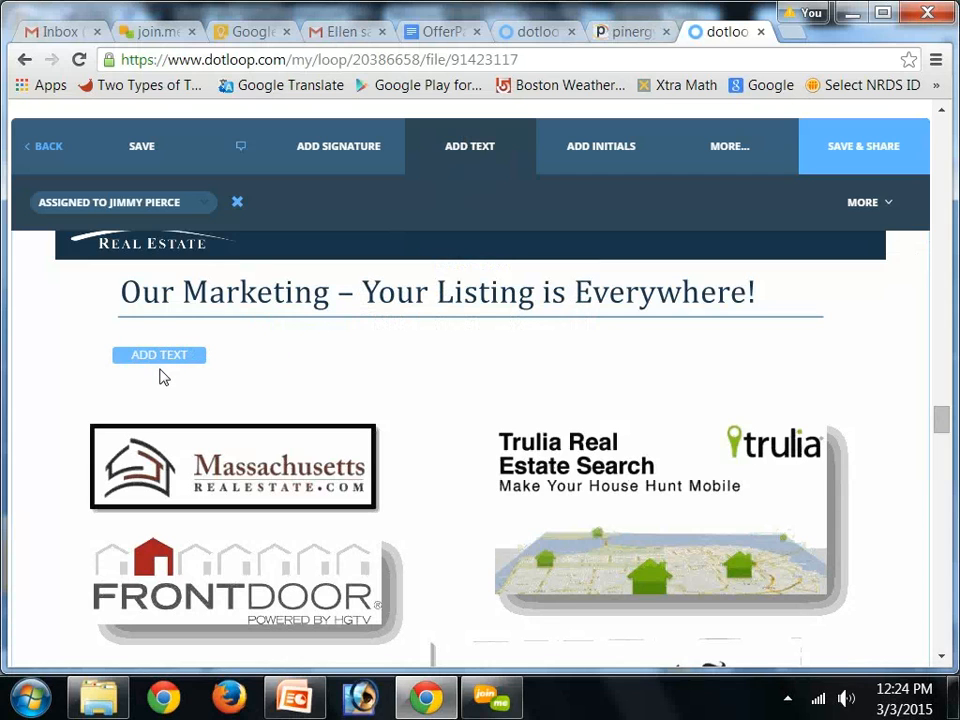
{"action": "left_click", "coordinate": [160, 369]}
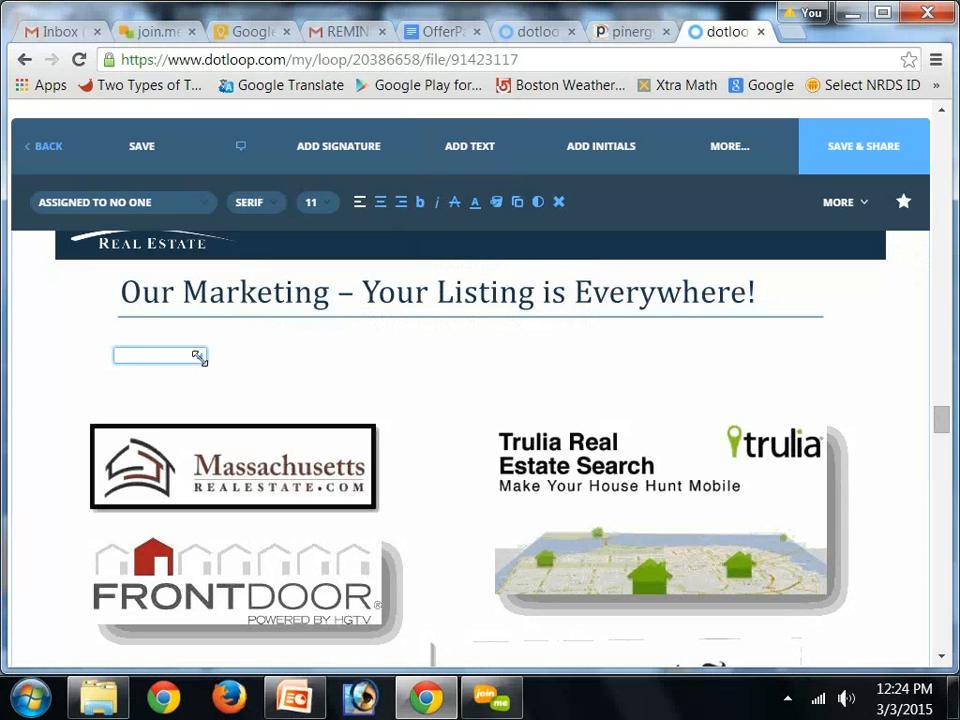
{"action": "left_click_drag", "start_coordinate": [345, 377], "coordinate": [789, 392]}
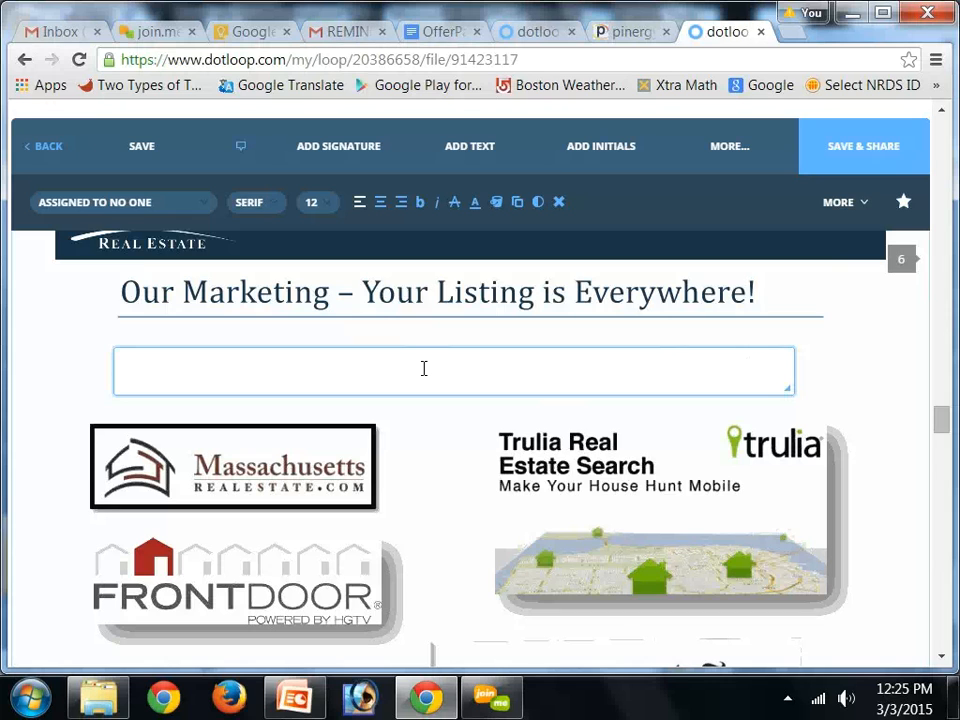
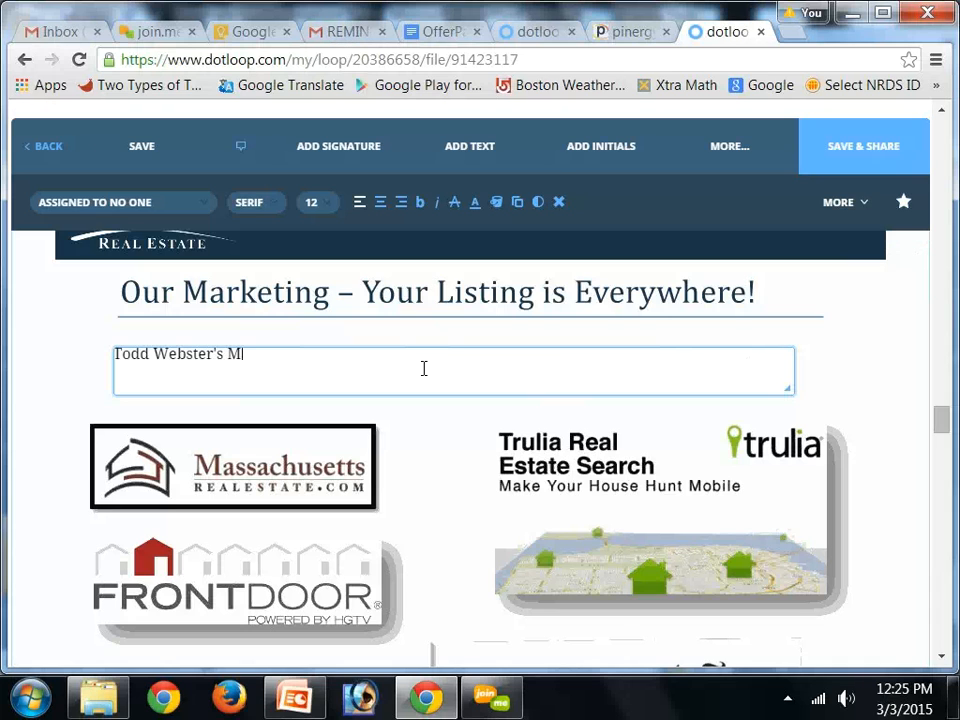
Enter the agent's name followed by 'Marketing Document. Please contact me if you have any questions.' in the field
{"action": "type", "text": "arketing Document"}
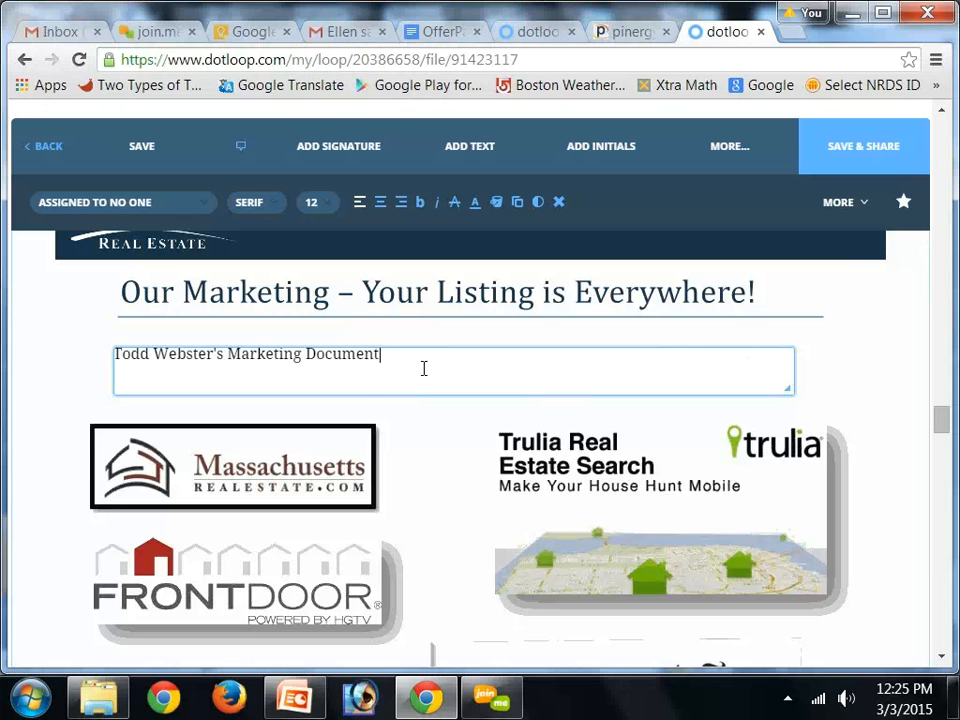
{"action": "type", "text": "se"}
{"action": "key", "text": "BackSpace"}
{"action": "key", "text": "BackSpace"}
{"action": "type", "text": "lease contact me if you"}
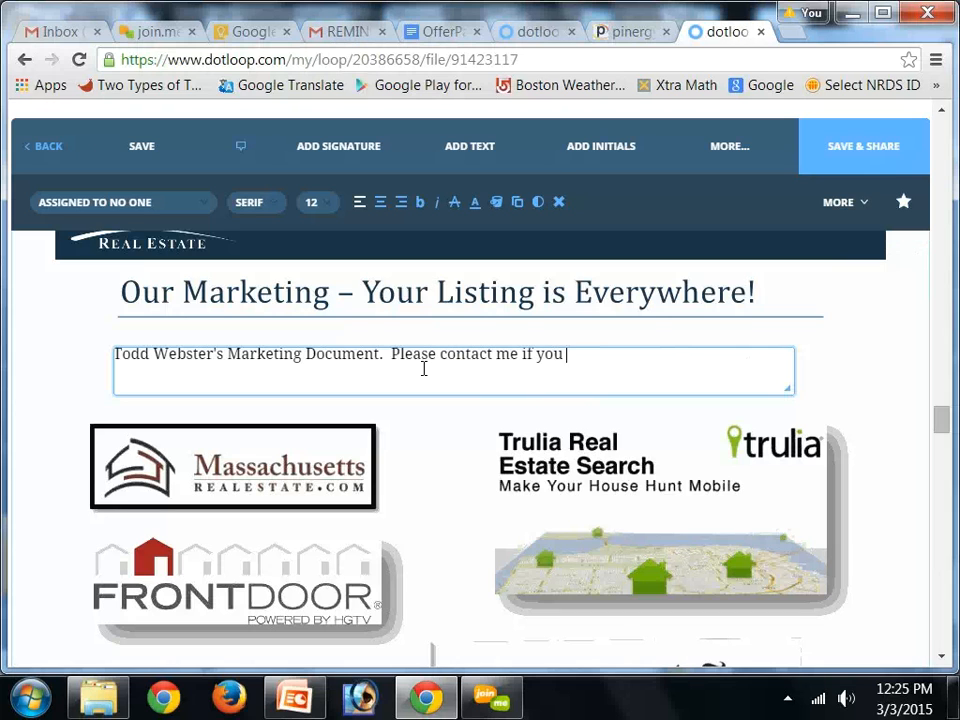
{"action": "type", "text": "ve any questions."}
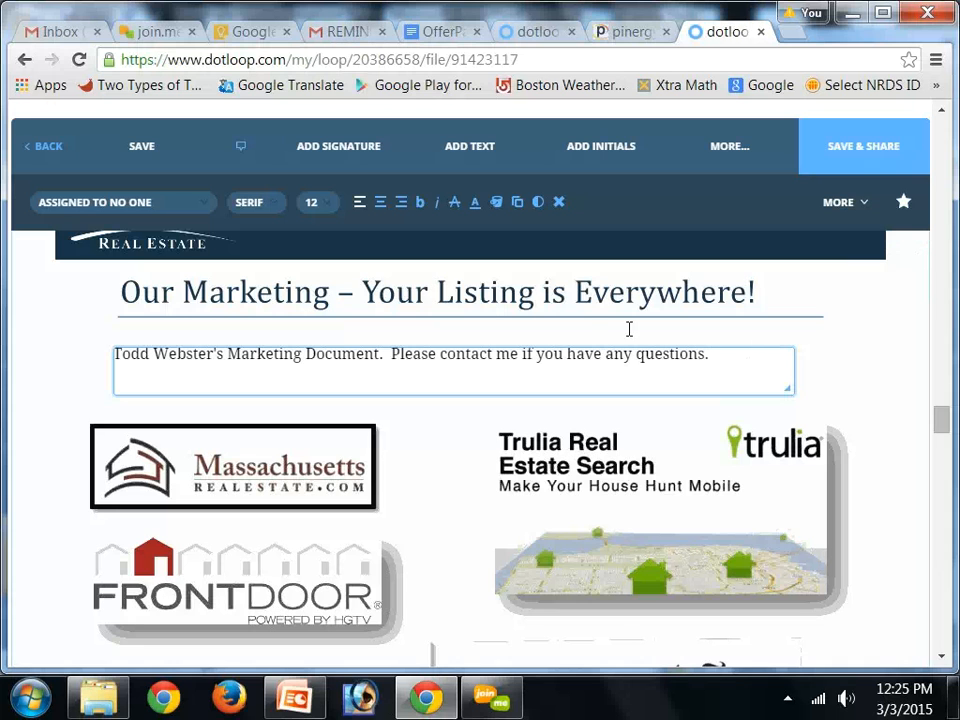
{"action": "left_click", "coordinate": [855, 335]}
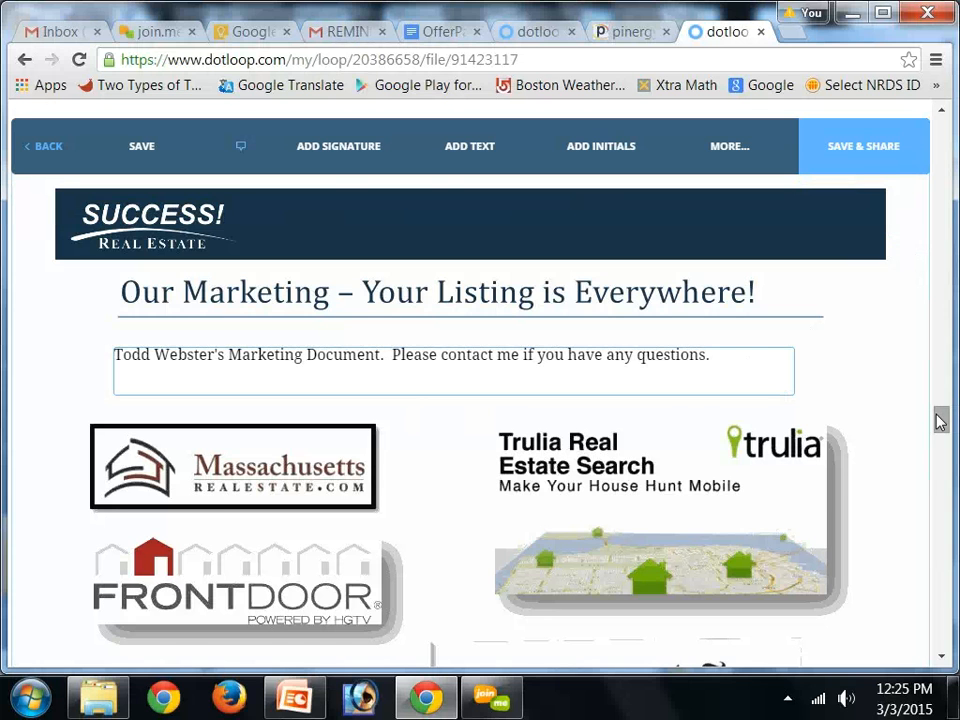
Remove the text field below the 'Our Marketing' heading
{"action": "left_click_drag", "start_coordinate": [936, 418], "coordinate": [939, 353]}
{"action": "scroll", "coordinate": [938, 390], "scroll_direction": "up", "scroll_amount": 5}
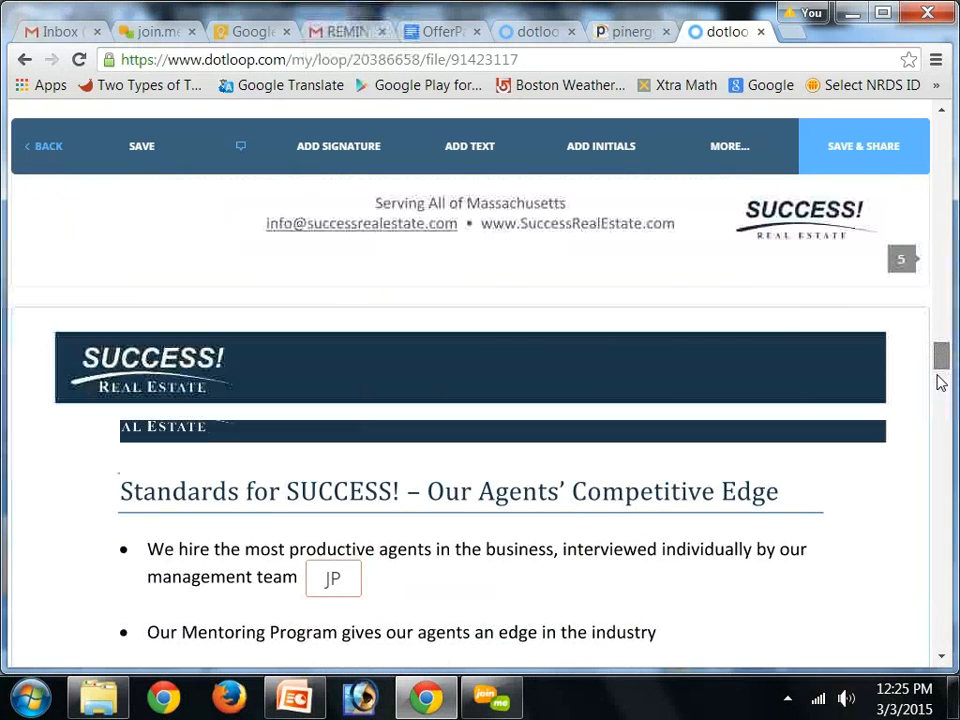
{"action": "left_click", "coordinate": [939, 379]}
{"action": "scroll", "coordinate": [938, 401], "scroll_direction": "down", "scroll_amount": 5}
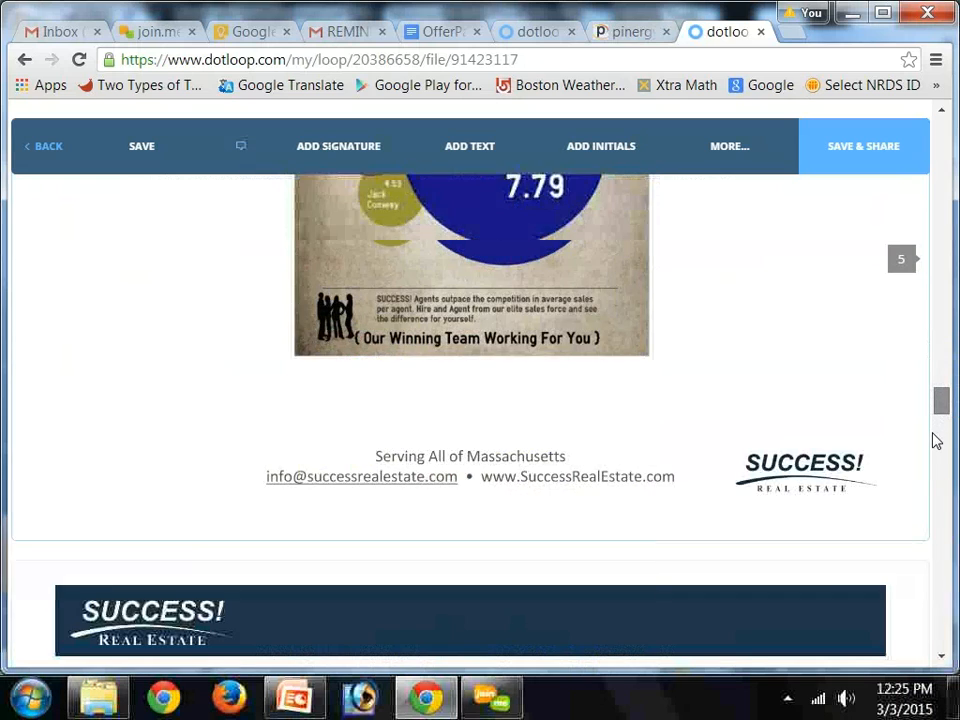
{"action": "left_click", "coordinate": [938, 441]}
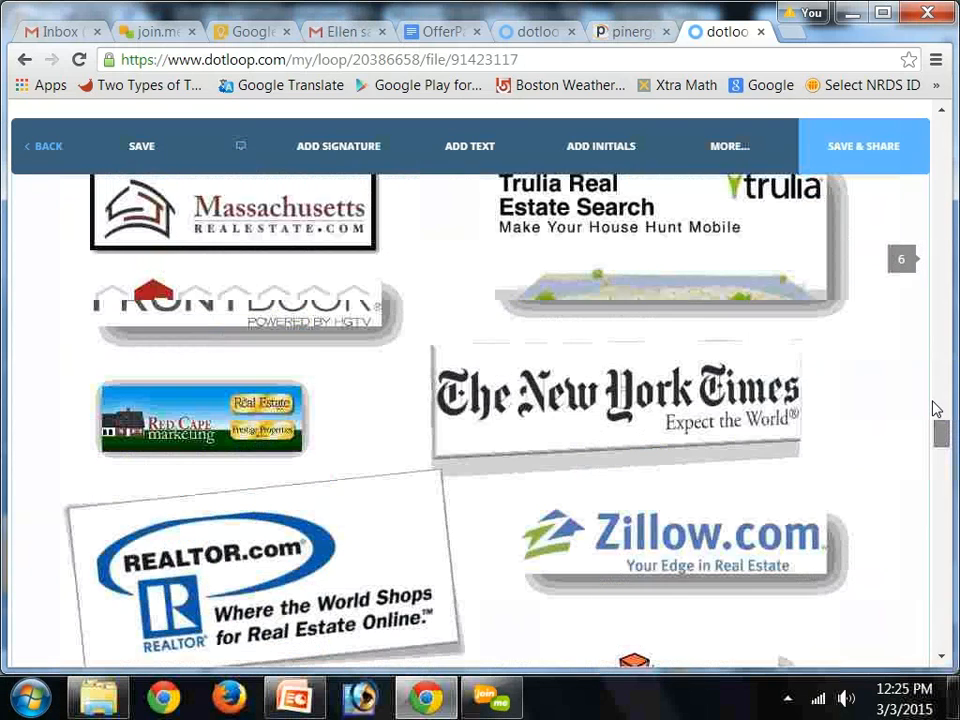
{"action": "left_click_drag", "start_coordinate": [935, 402], "coordinate": [935, 412]}
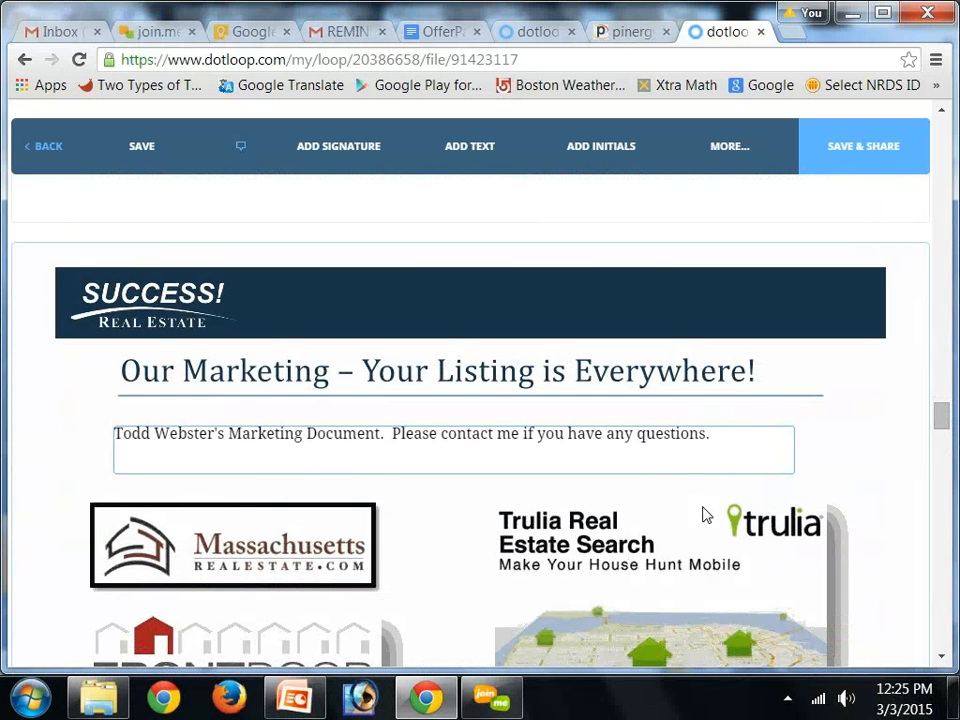
{"action": "left_click", "coordinate": [768, 447]}
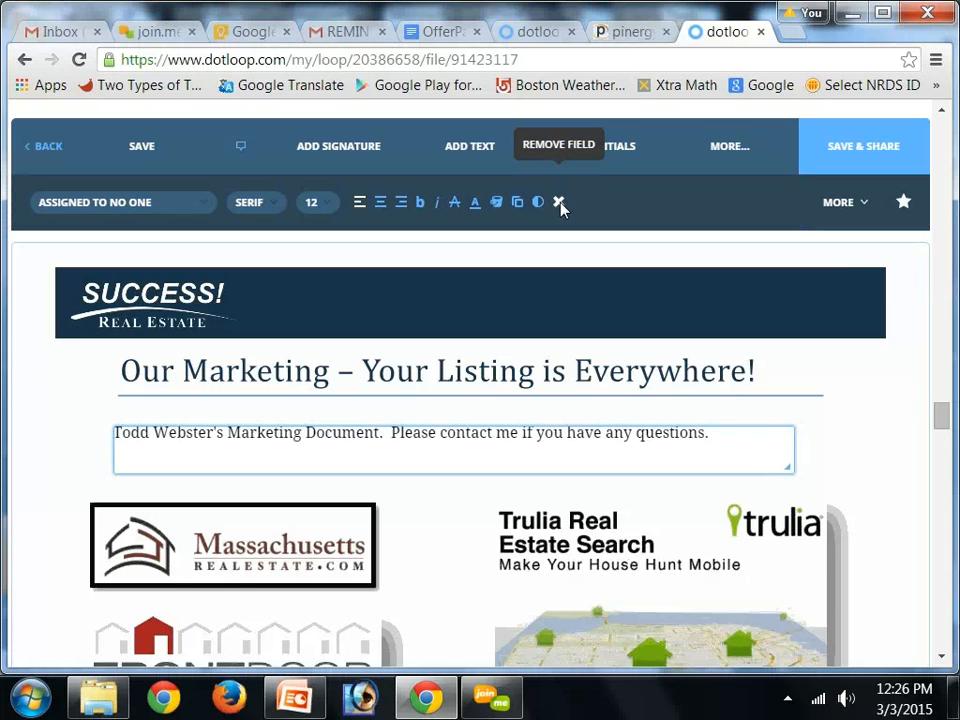
{"action": "left_click", "coordinate": [560, 204]}
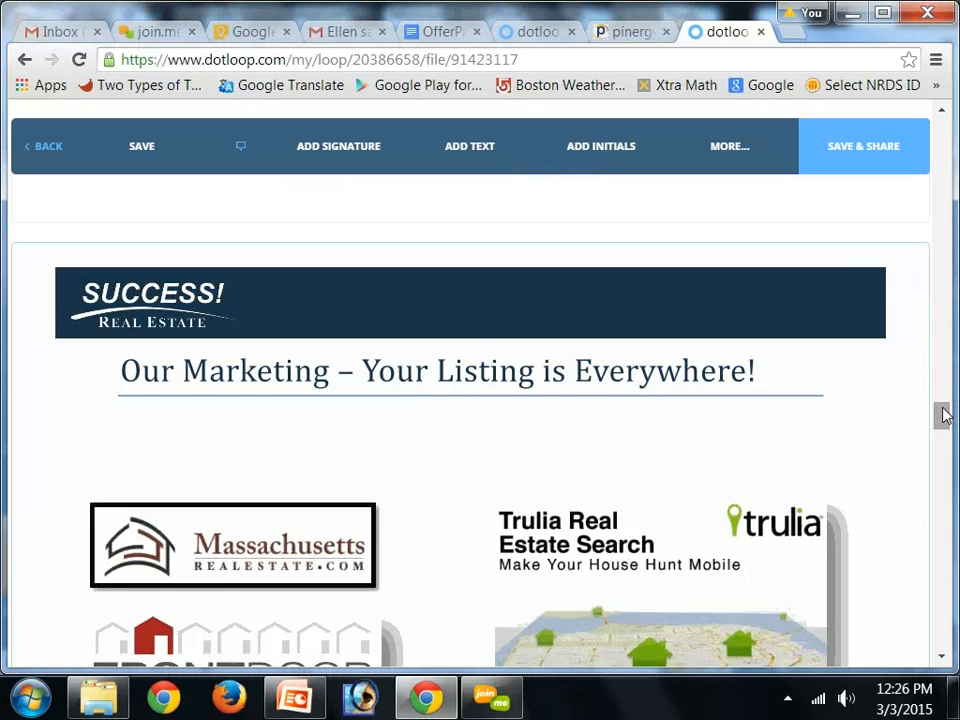
Add a text field over the paragraph beside the Facebook image under 'State of the Art Technology', sized to cover it
{"action": "scroll", "coordinate": [943, 450], "scroll_direction": "down", "scroll_amount": 3}
{"action": "scroll", "coordinate": [943, 460], "scroll_direction": "down", "scroll_amount": 6}
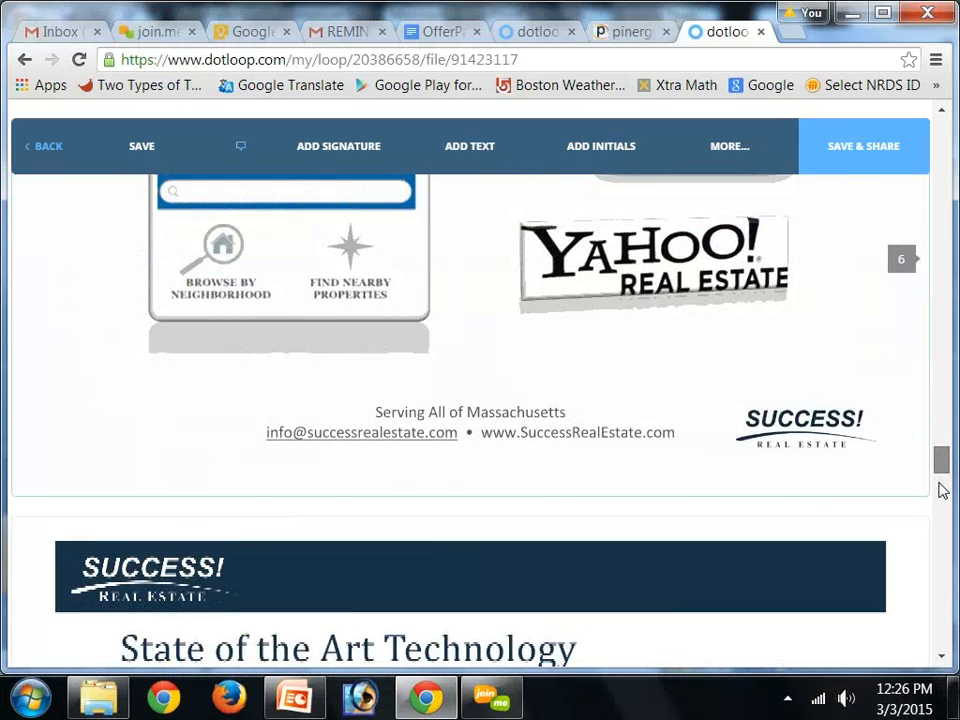
{"action": "scroll", "coordinate": [941, 486], "scroll_direction": "down", "scroll_amount": 5}
{"action": "mouse_move", "coordinate": [941, 488]}
{"action": "left_mouse_down"}
{"action": "mouse_move", "coordinate": [937, 468]}
{"action": "mouse_move", "coordinate": [938, 476]}
{"action": "left_mouse_up"}
{"action": "scroll", "coordinate": [938, 476], "scroll_direction": "down", "scroll_amount": 2}
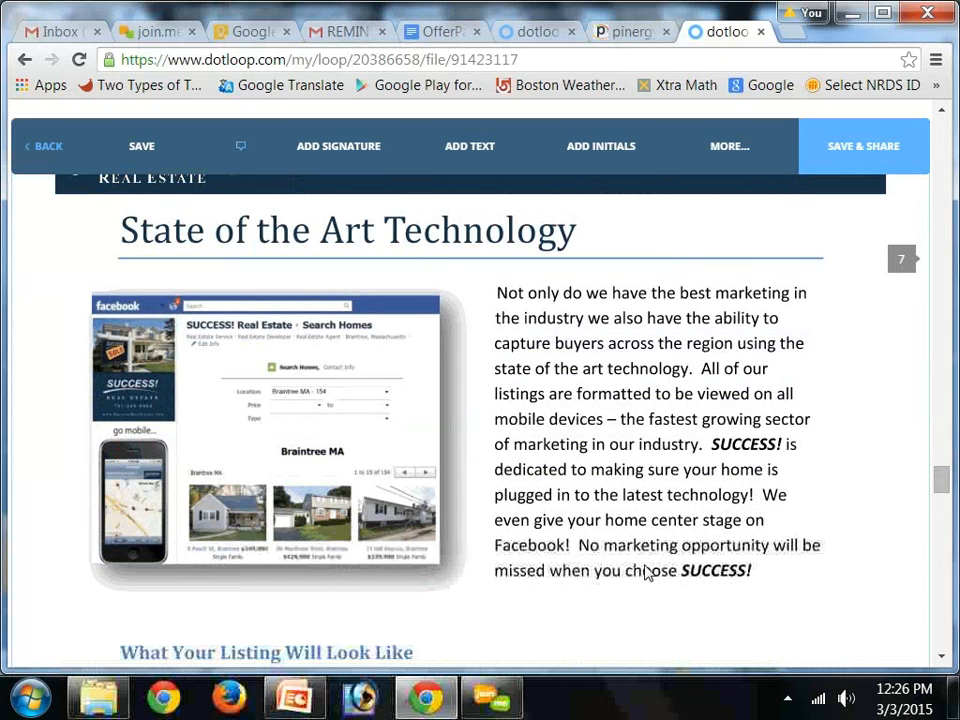
{"action": "left_click", "coordinate": [466, 150]}
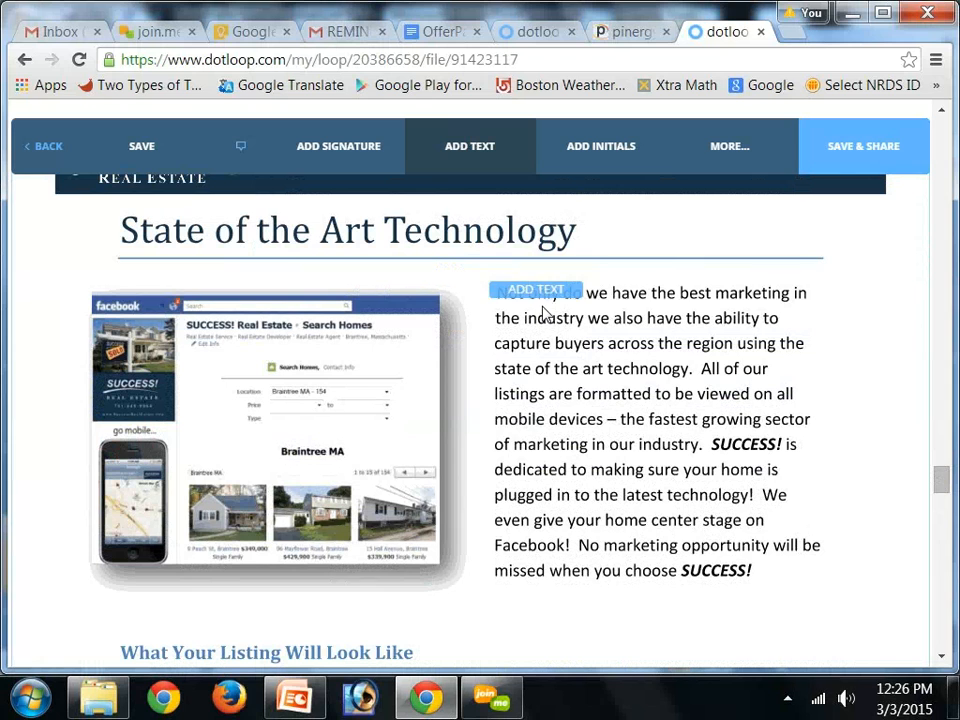
{"action": "left_click", "coordinate": [547, 315]}
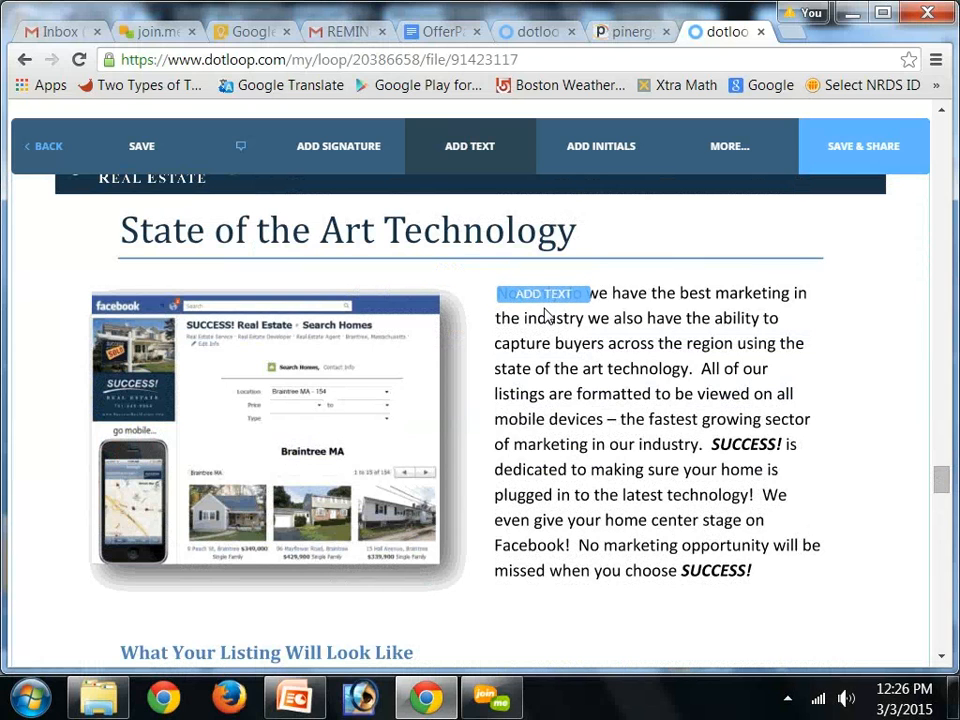
{"action": "left_click", "coordinate": [556, 298]}
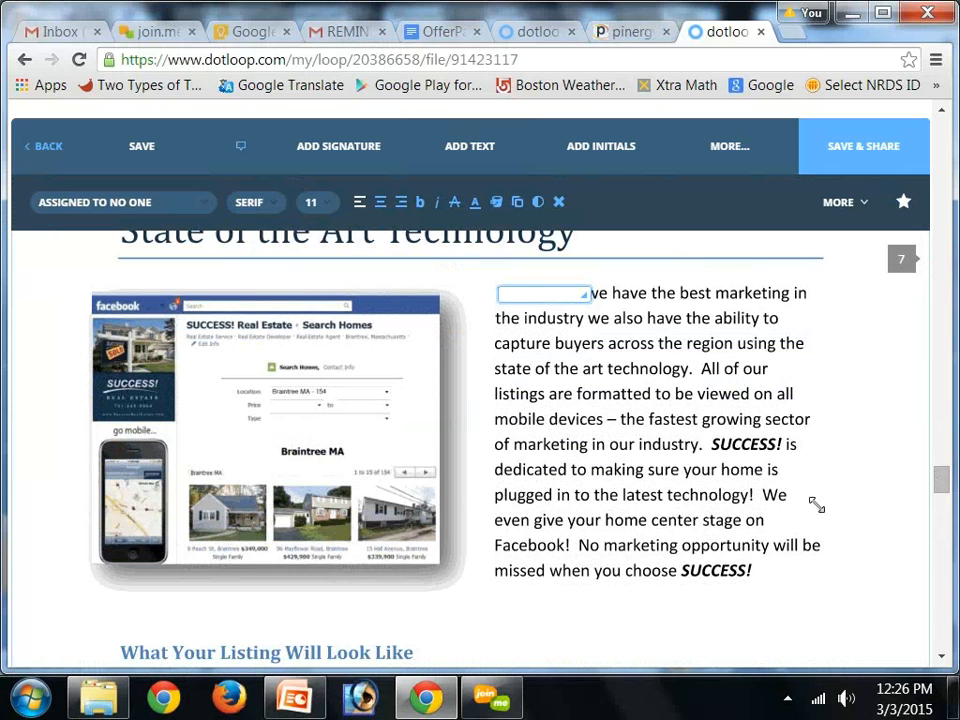
{"action": "left_click_drag", "start_coordinate": [815, 553], "coordinate": [815, 589]}
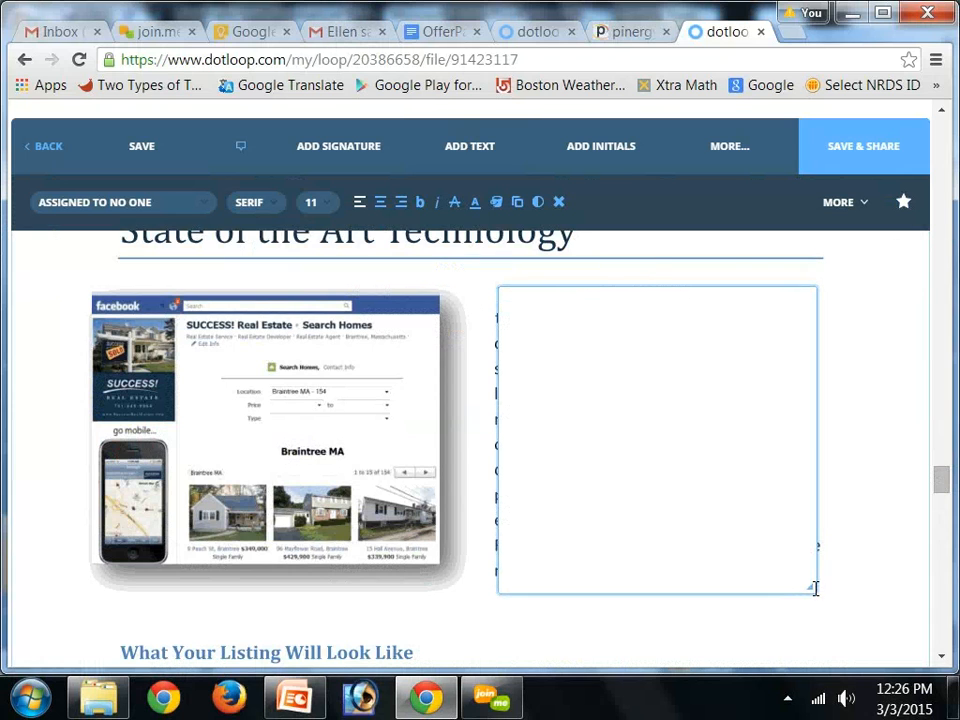
{"action": "left_click", "coordinate": [675, 283]}
{"action": "mouse_move", "coordinate": [675, 283]}
{"action": "left_mouse_down"}
{"action": "mouse_move", "coordinate": [656, 284]}
{"action": "mouse_move", "coordinate": [663, 277]}
{"action": "left_mouse_up"}
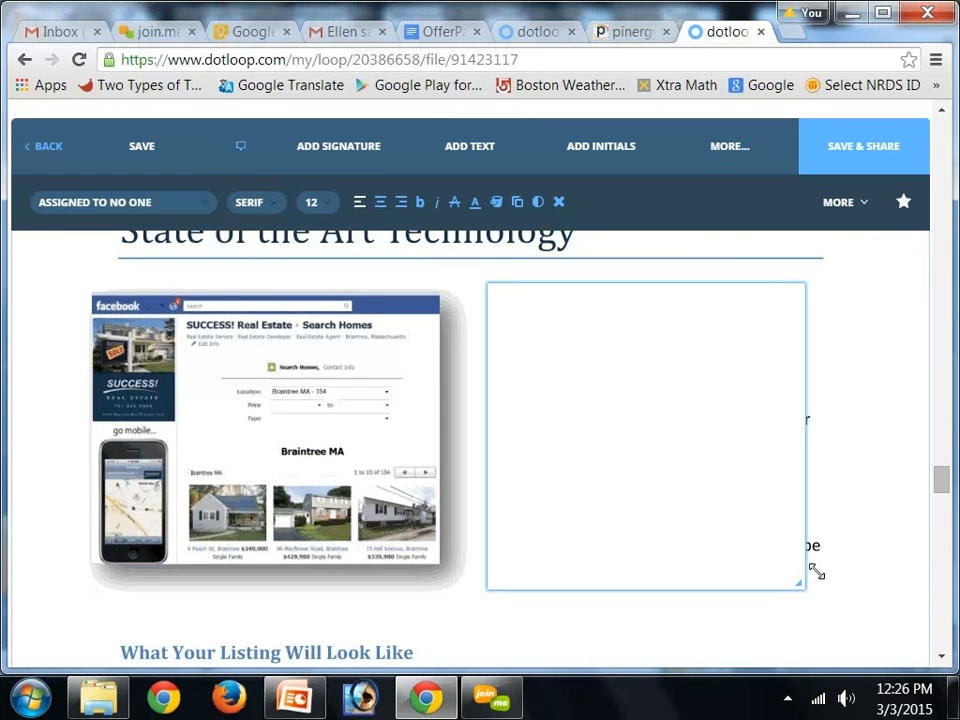
{"action": "left_click_drag", "start_coordinate": [817, 571], "coordinate": [824, 579]}
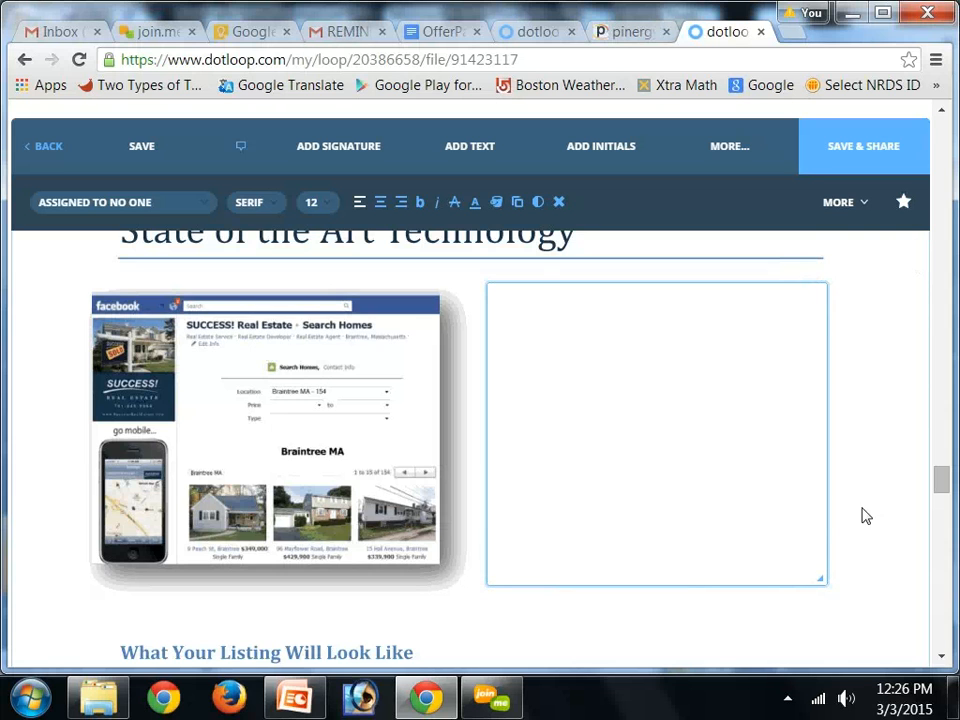
Fill the new text field with four lines of placeholder text
{"action": "left_click", "coordinate": [519, 326]}
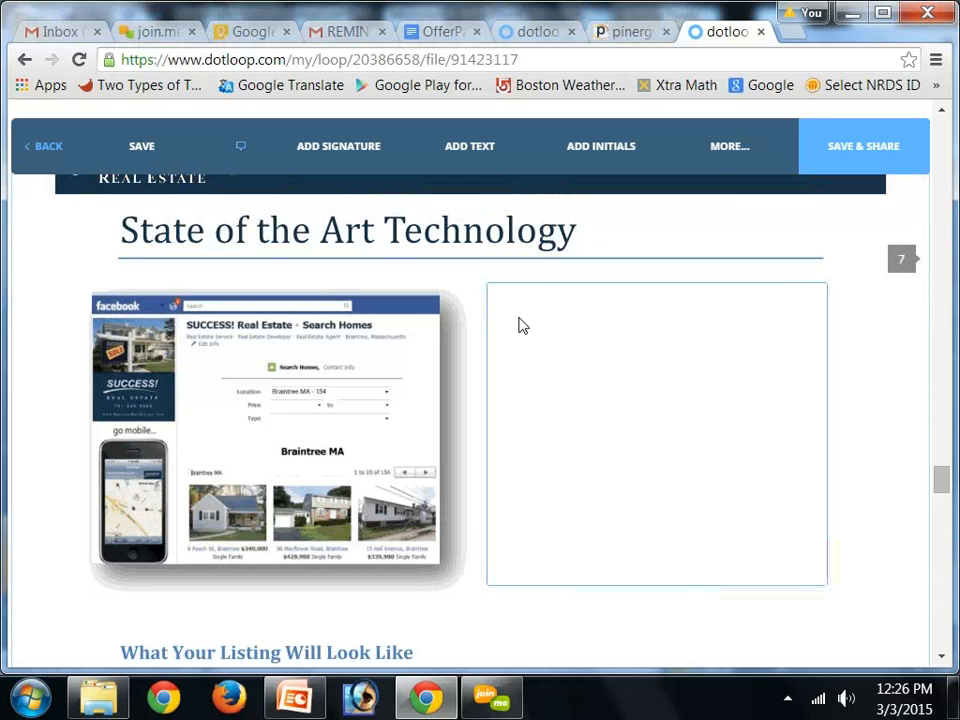
{"action": "left_click", "coordinate": [501, 290]}
{"action": "left_click", "coordinate": [95, 202]}
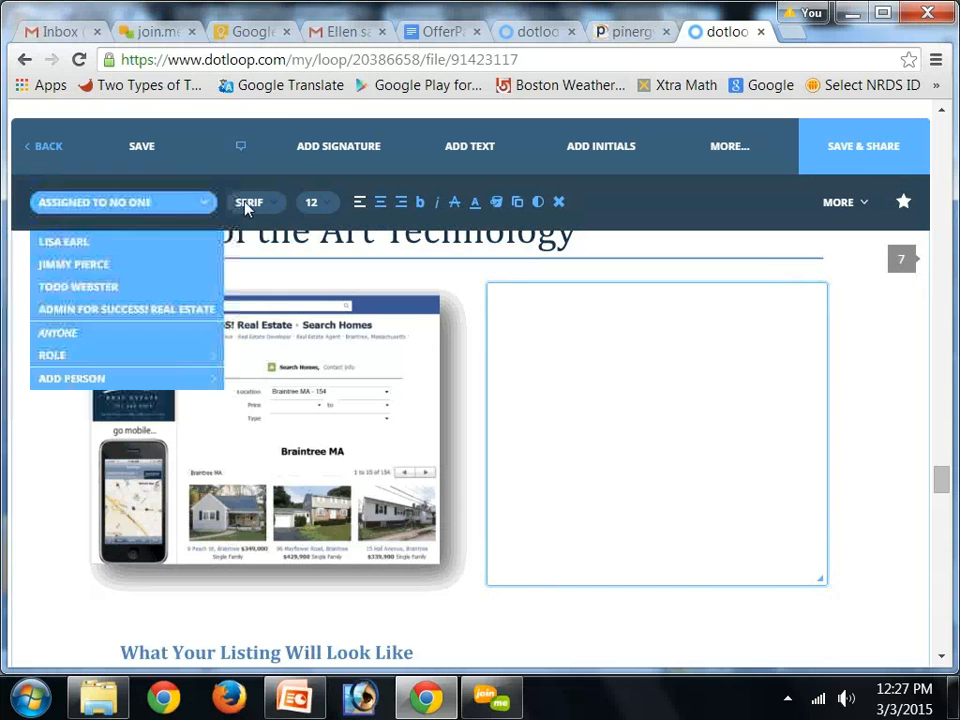
{"action": "left_click", "coordinate": [258, 204]}
{"action": "left_click", "coordinate": [315, 204]}
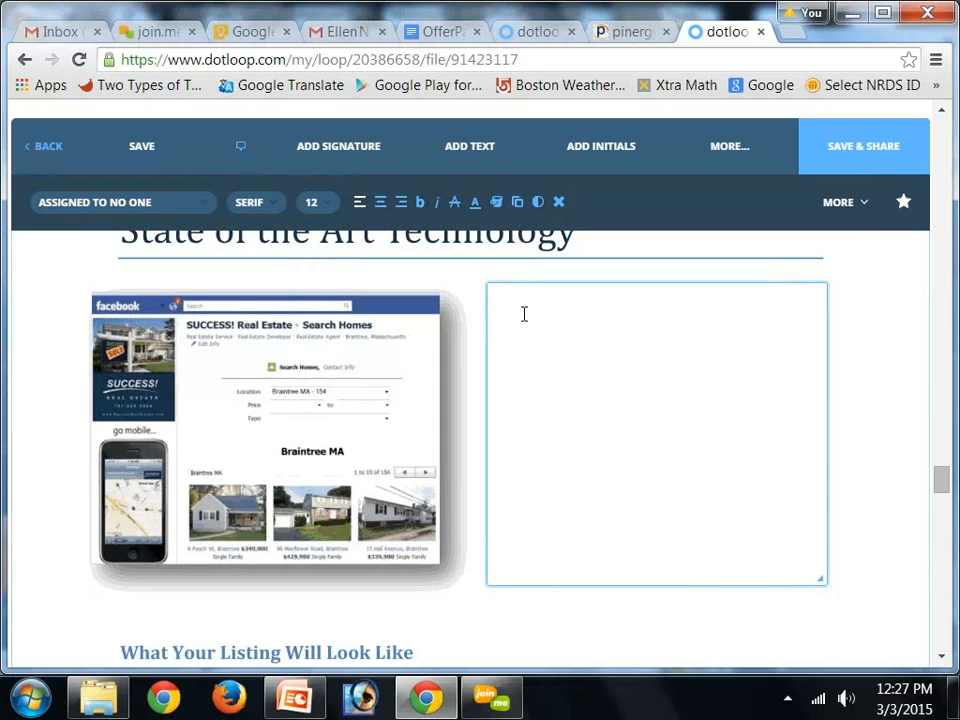
{"action": "type", "text": "lfslflsdfj"}
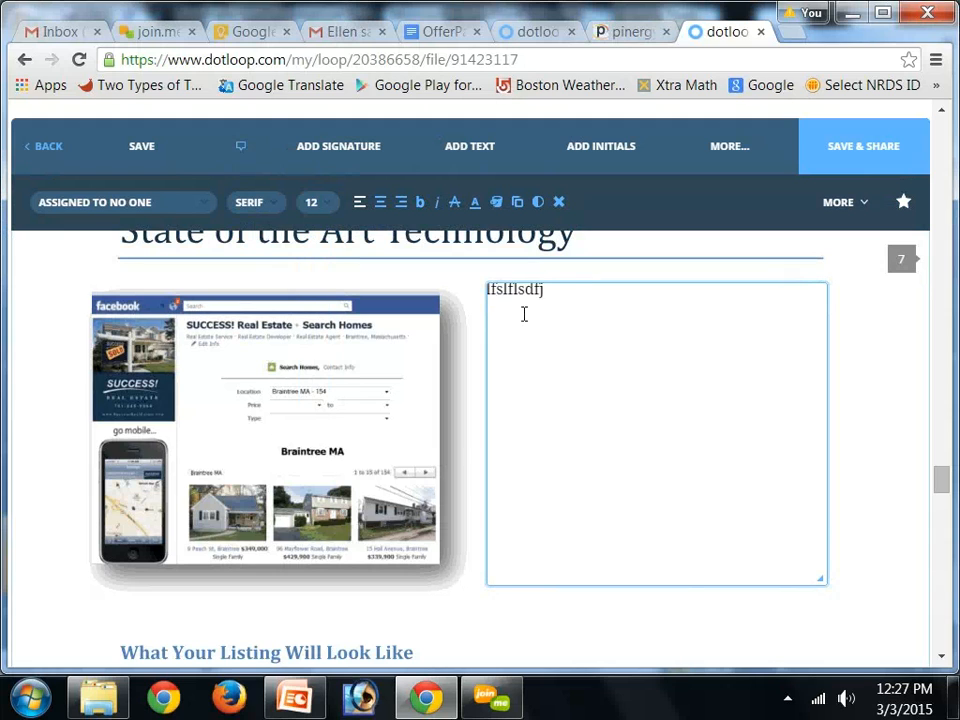
{"action": "key", "text": "Return"}
{"action": "type", "text": "sldfkjslkdfjlskjdf"}
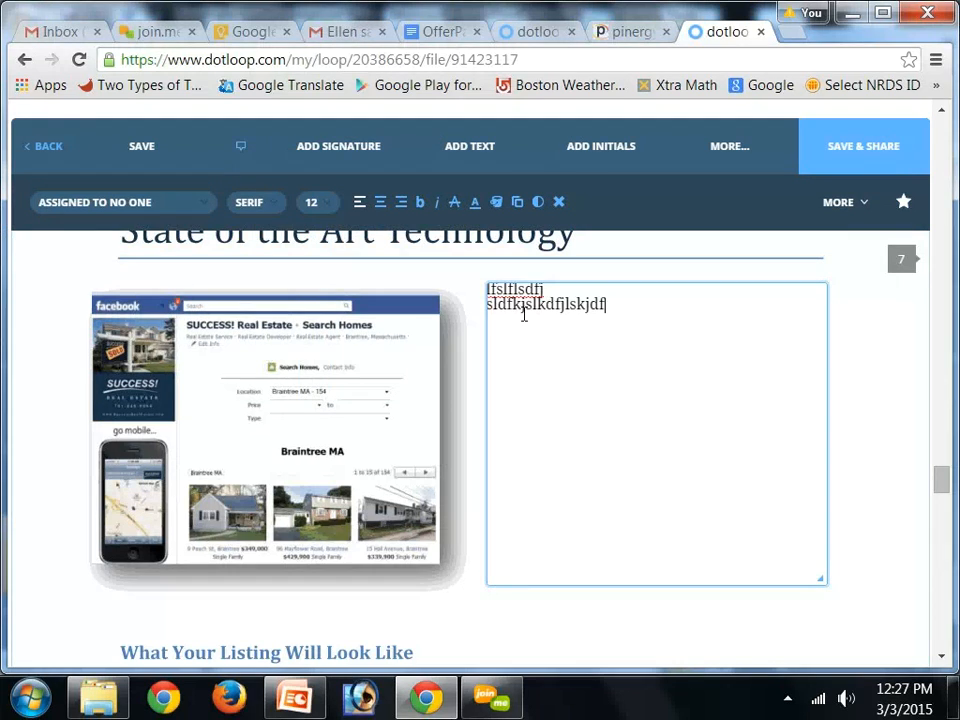
{"action": "key", "text": "Return"}
{"action": "type", "text": "sdlfkjlsdkfjlksdjf"}
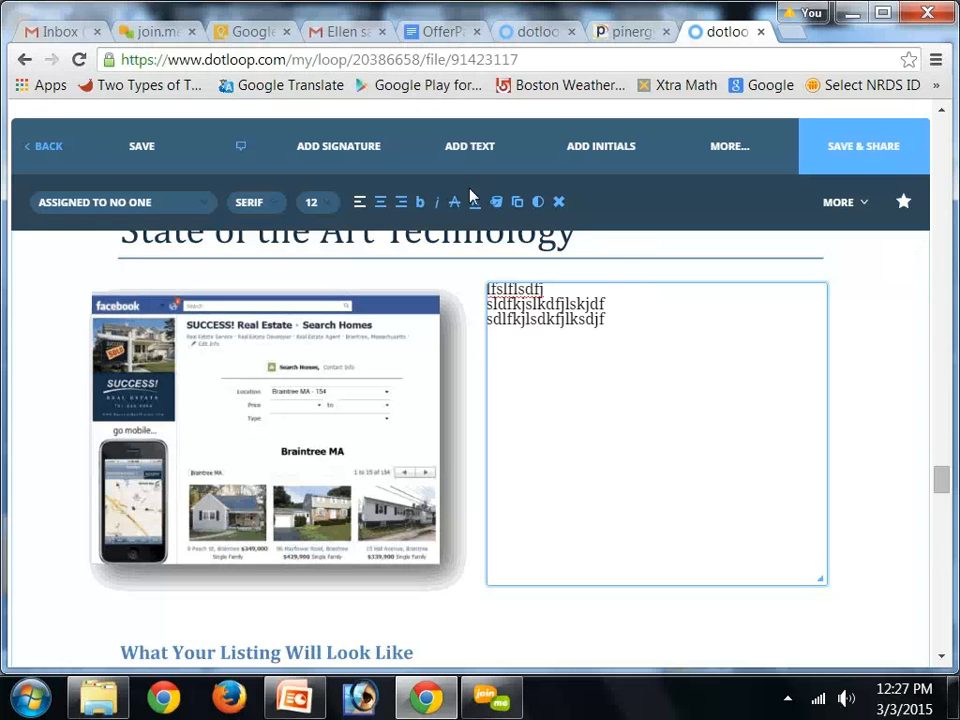
{"action": "key", "text": "Return"}
{"action": "type", "text": "sdf;sjdfjsdlfkjlskdfj"}
Toggle the text field's transparency and undo it
{"action": "left_click", "coordinate": [499, 205]}
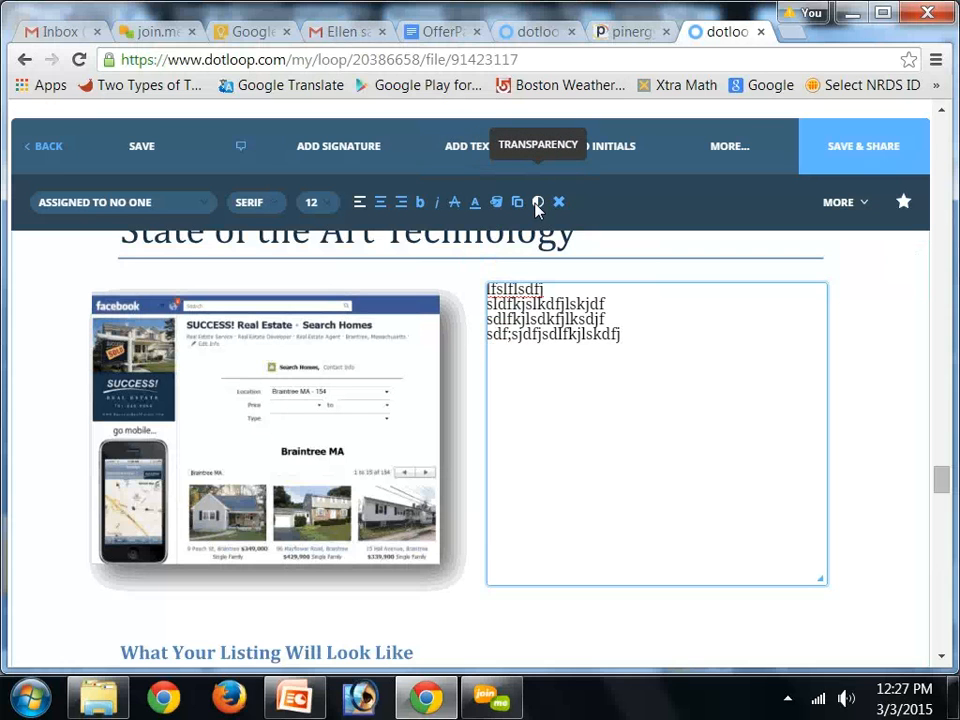
{"action": "type", "text": "Not only do we have the best marketing in the industry, we also have the ability to capture buyers across the region using the state of the art technology.  All of our listings are formatted to be viewed on all mobile devices – the fastest growing sector of marketing in our industry.  SUCCESS! is dedicated to making sure your home is plugged in to the latest technology!  We even give your home center stage on Facebook!  No marketing opportunity will be missed when you choose SUCCESS!"}
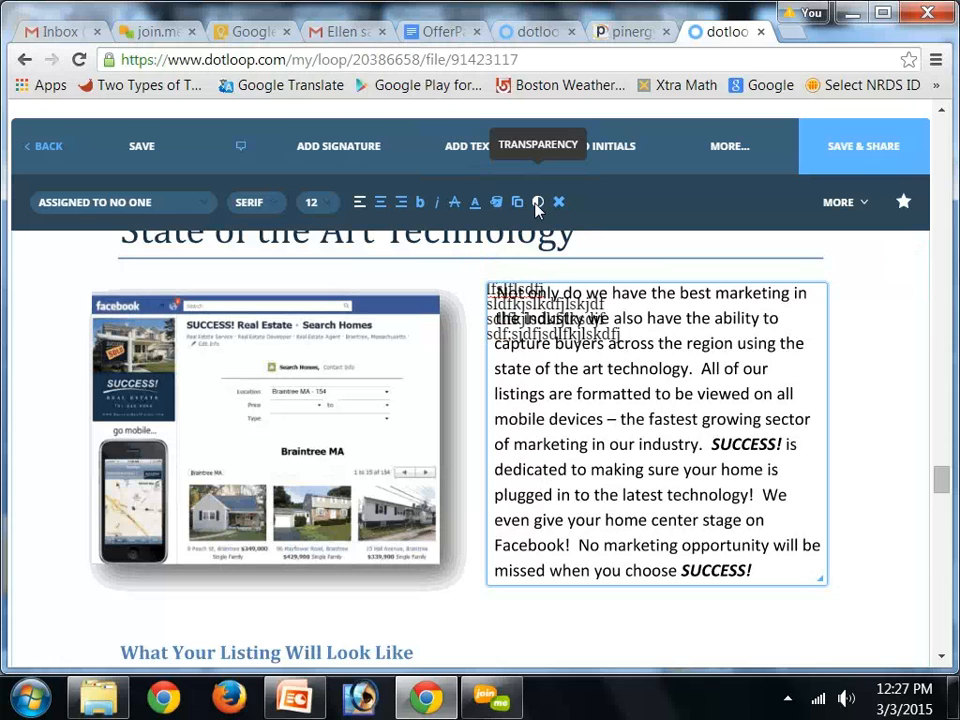
{"action": "key", "text": "ctrl+z"}
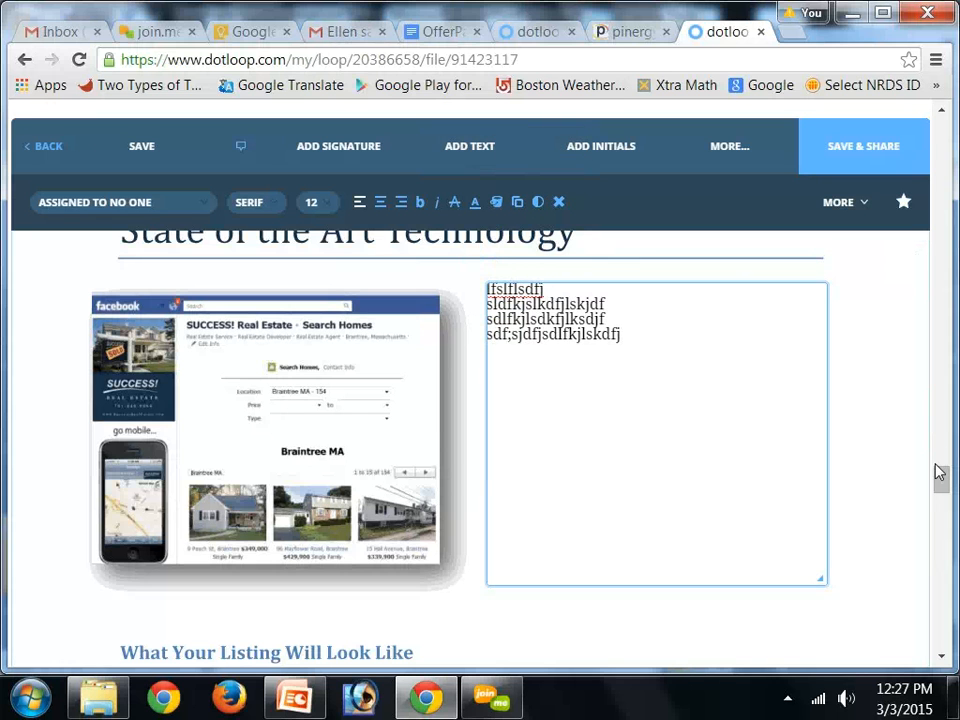
Add a strikethrough across the line 'We give potential customers the ability' under 'What Your Listing Will Look Like'
{"action": "left_click_drag", "start_coordinate": [939, 478], "coordinate": [946, 503]}
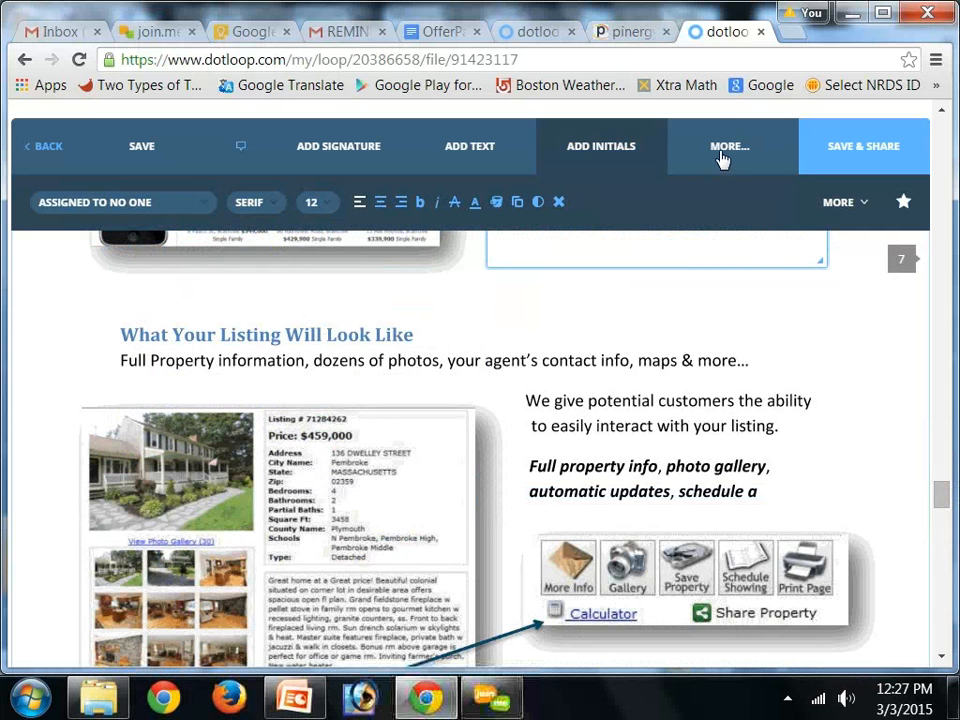
{"action": "left_click", "coordinate": [727, 152]}
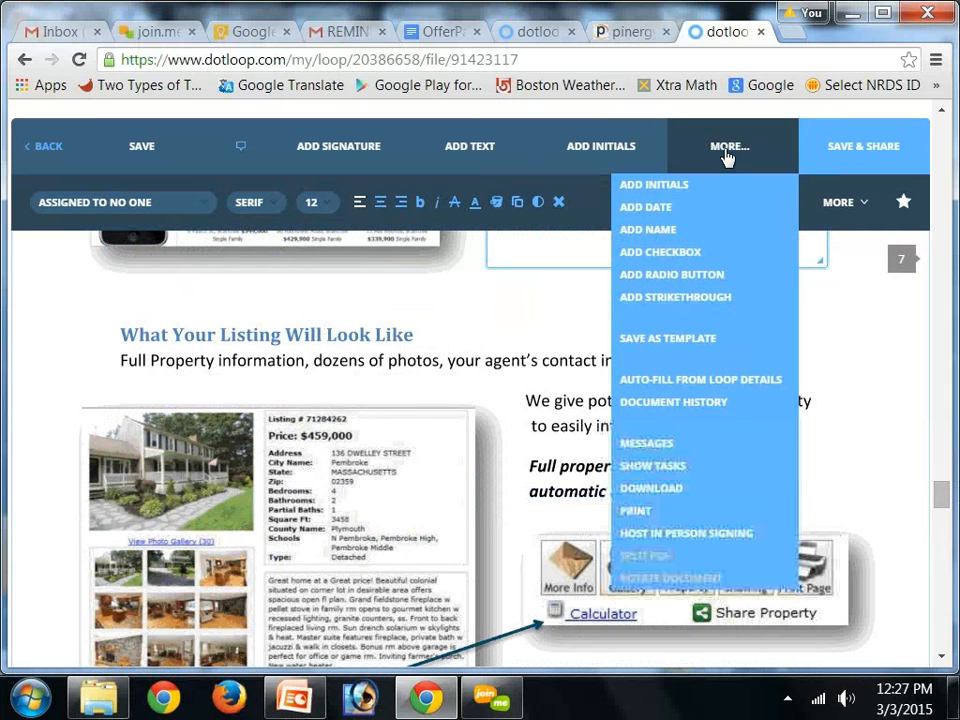
{"action": "left_click", "coordinate": [666, 297]}
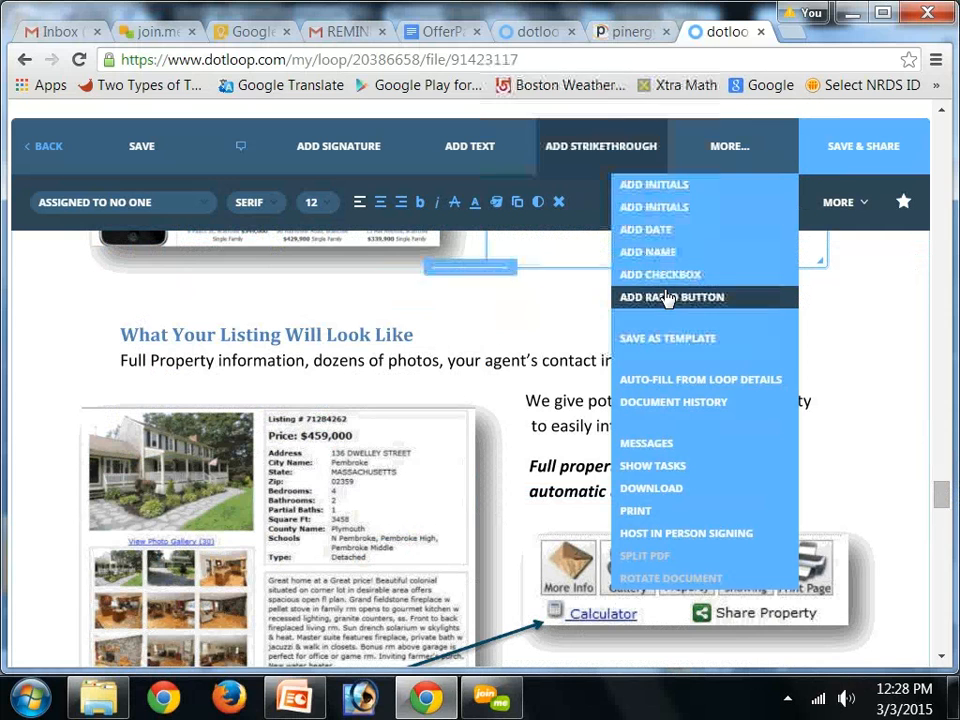
{"action": "left_click", "coordinate": [566, 418]}
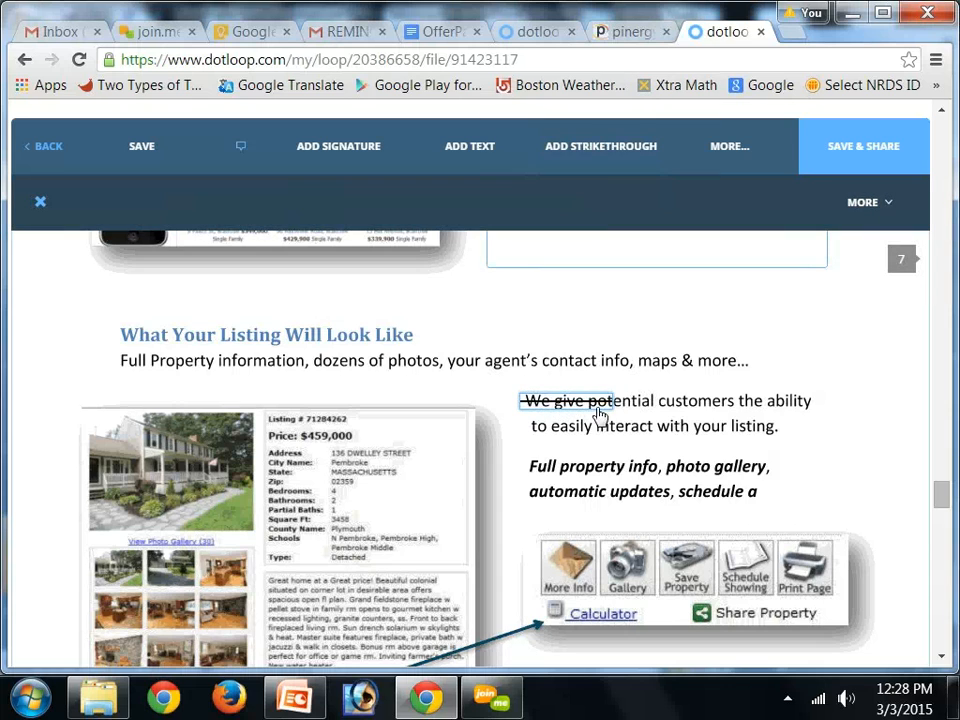
{"action": "left_click_drag", "start_coordinate": [611, 408], "coordinate": [813, 407]}
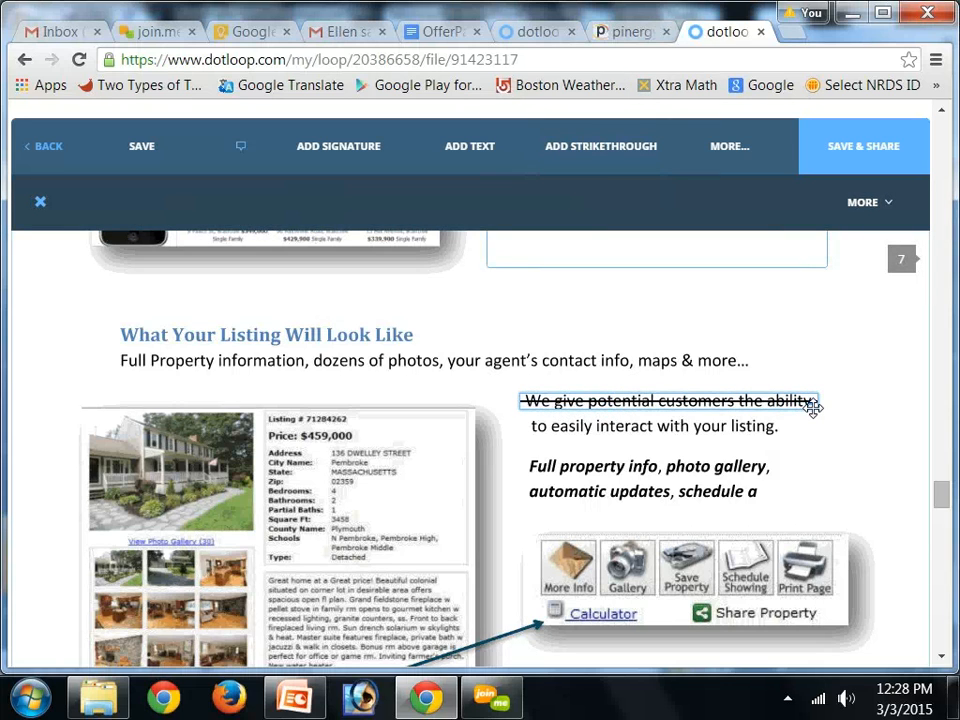
{"action": "left_click", "coordinate": [825, 365]}
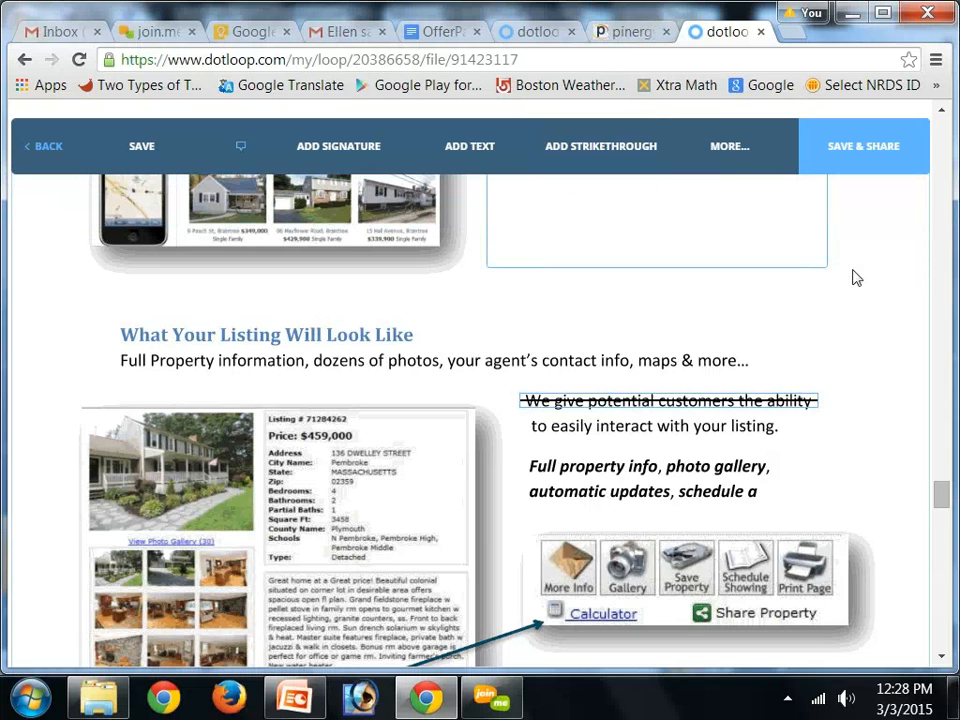
Save the edited document
{"action": "left_click", "coordinate": [725, 143]}
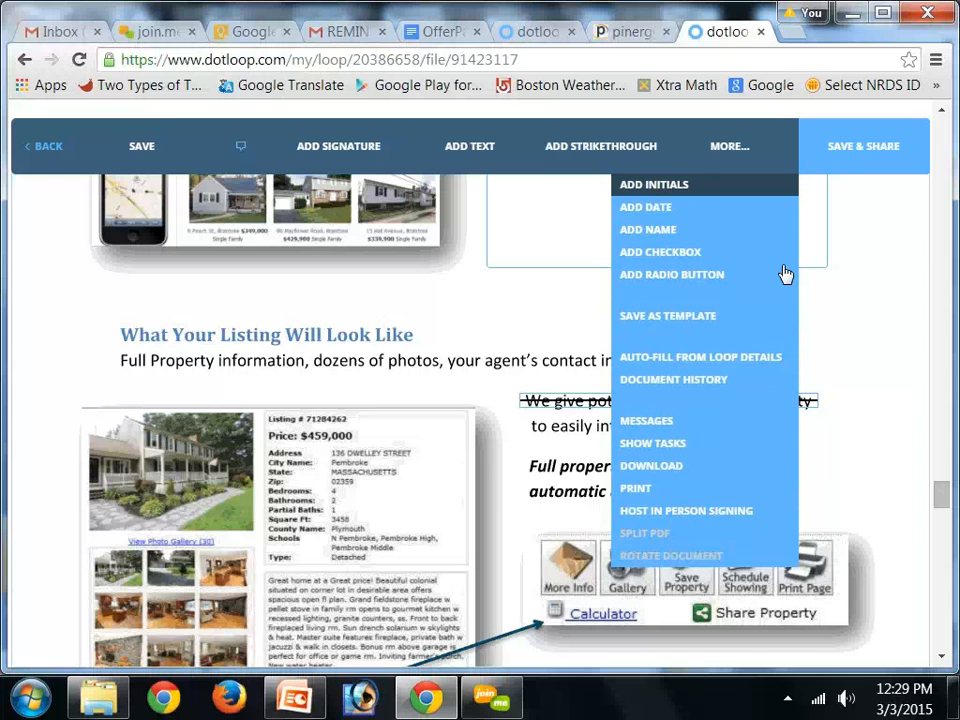
{"action": "left_click", "coordinate": [863, 301]}
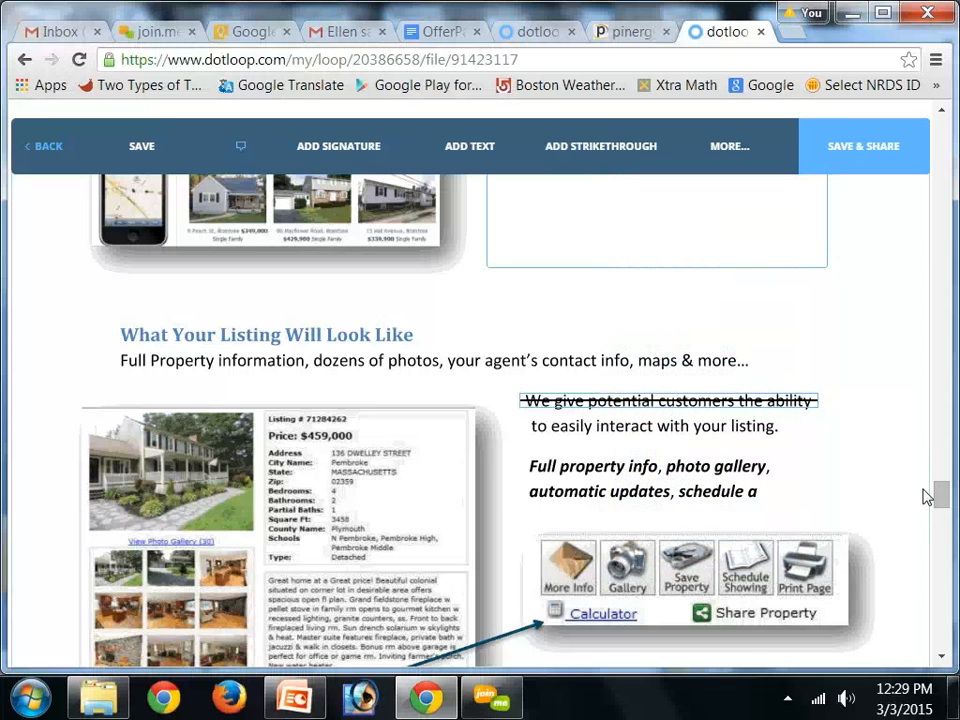
{"action": "scroll", "coordinate": [930, 433], "scroll_direction": "up", "scroll_amount": 5}
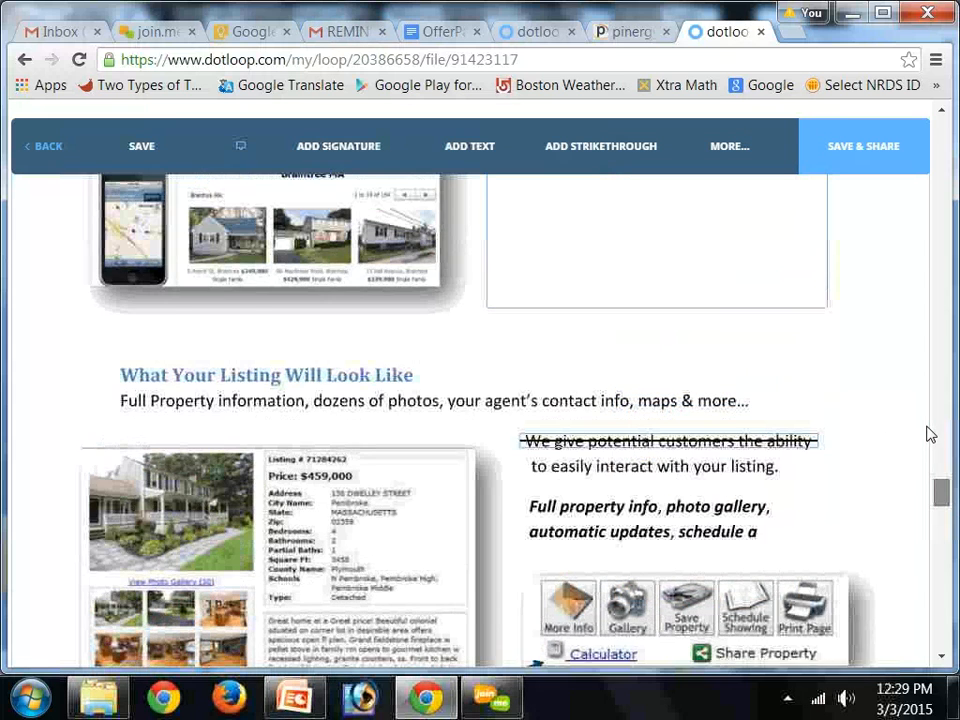
{"action": "scroll", "coordinate": [930, 433], "scroll_direction": "up", "scroll_amount": 4}
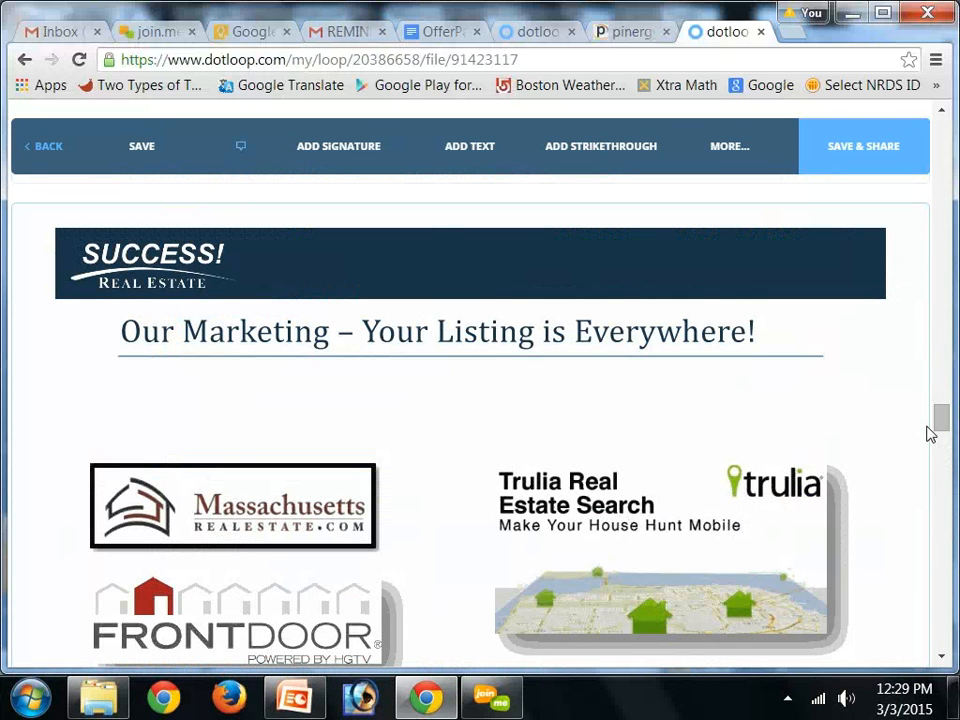
{"action": "left_click", "coordinate": [904, 138]}
{"action": "left_click", "coordinate": [131, 145]}
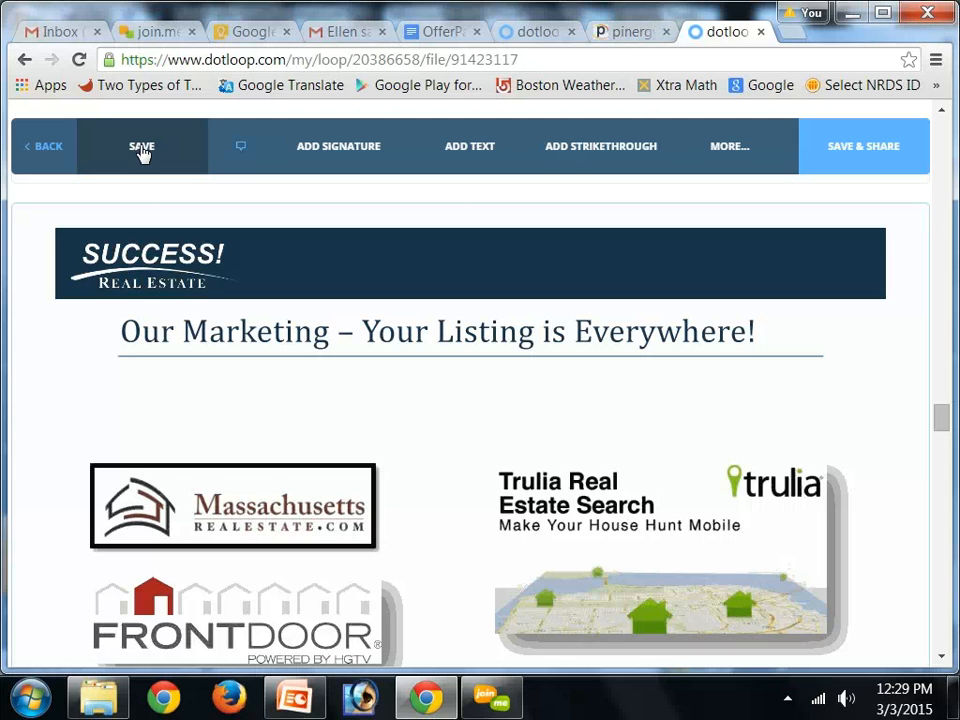
{"action": "left_click", "coordinate": [142, 148]}
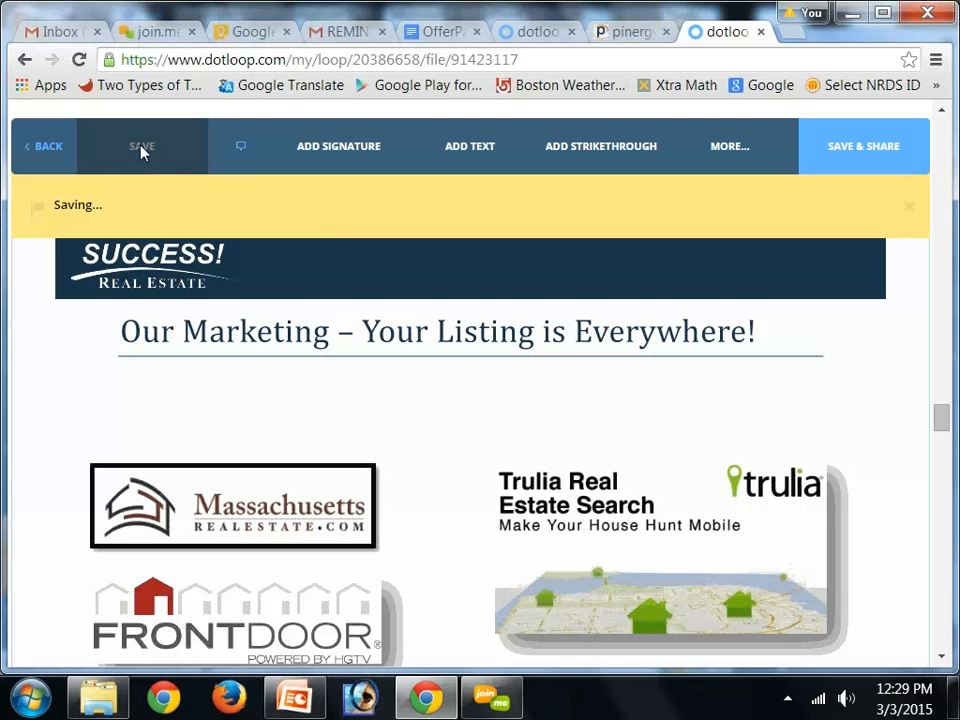
Go back to the loop's document list, declining to share the document
{"action": "left_click", "coordinate": [50, 150]}
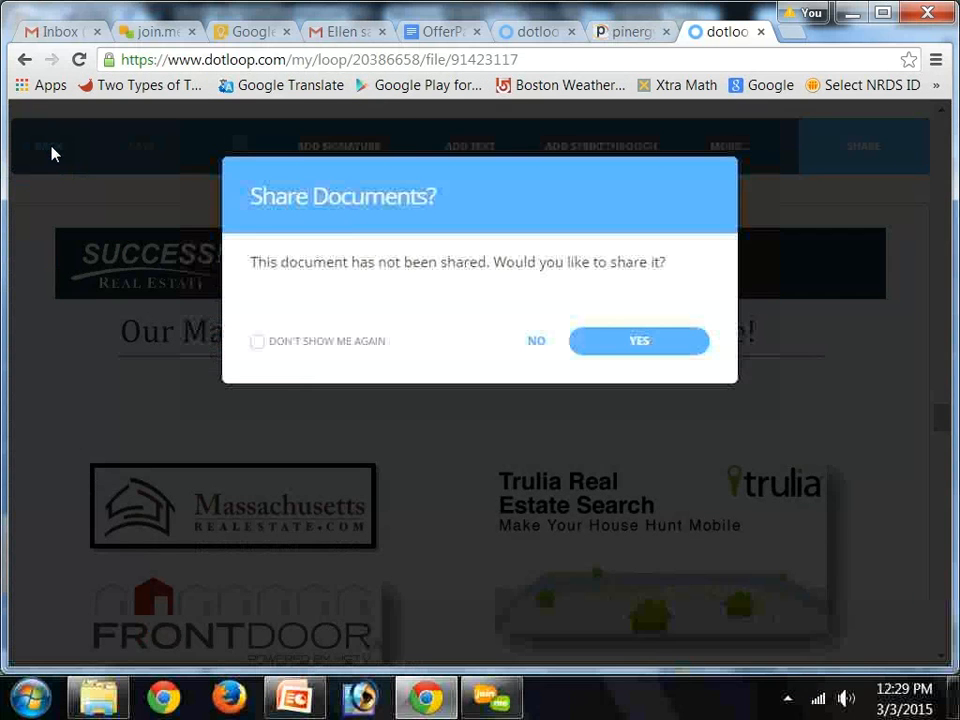
{"action": "left_click", "coordinate": [537, 344]}
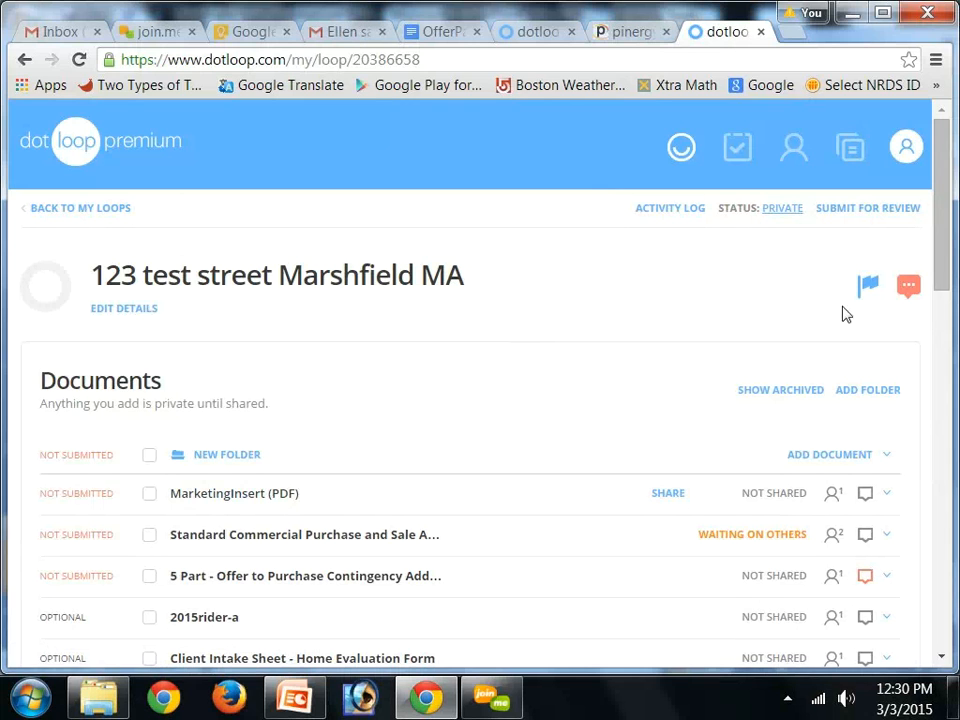
{"action": "left_click_drag", "start_coordinate": [944, 237], "coordinate": [945, 243]}
{"action": "scroll", "coordinate": [945, 245], "scroll_direction": "down", "scroll_amount": 2}
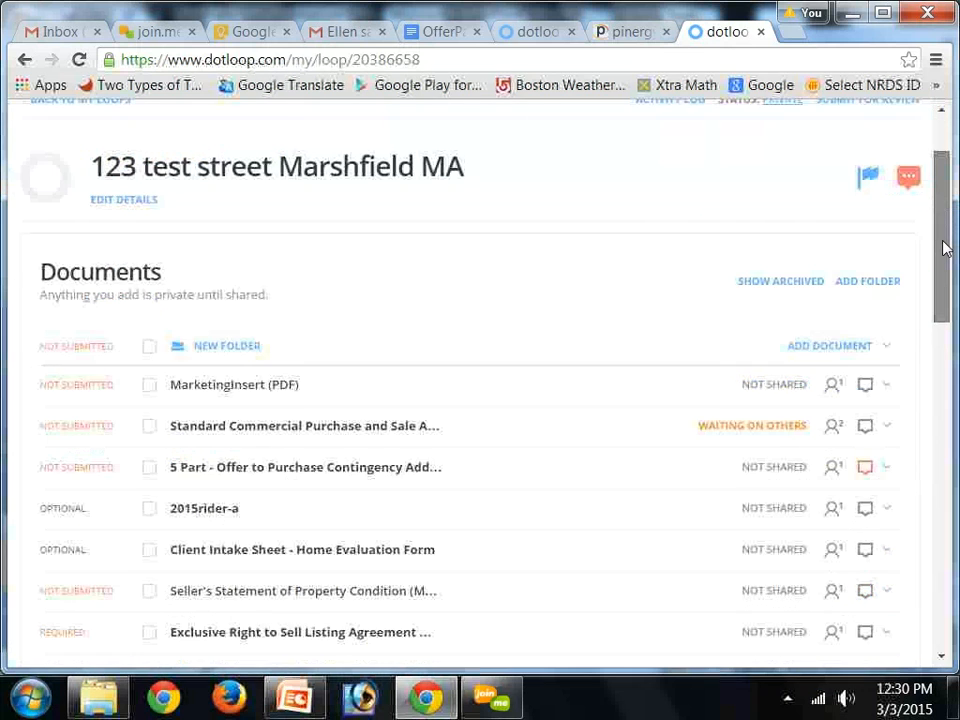
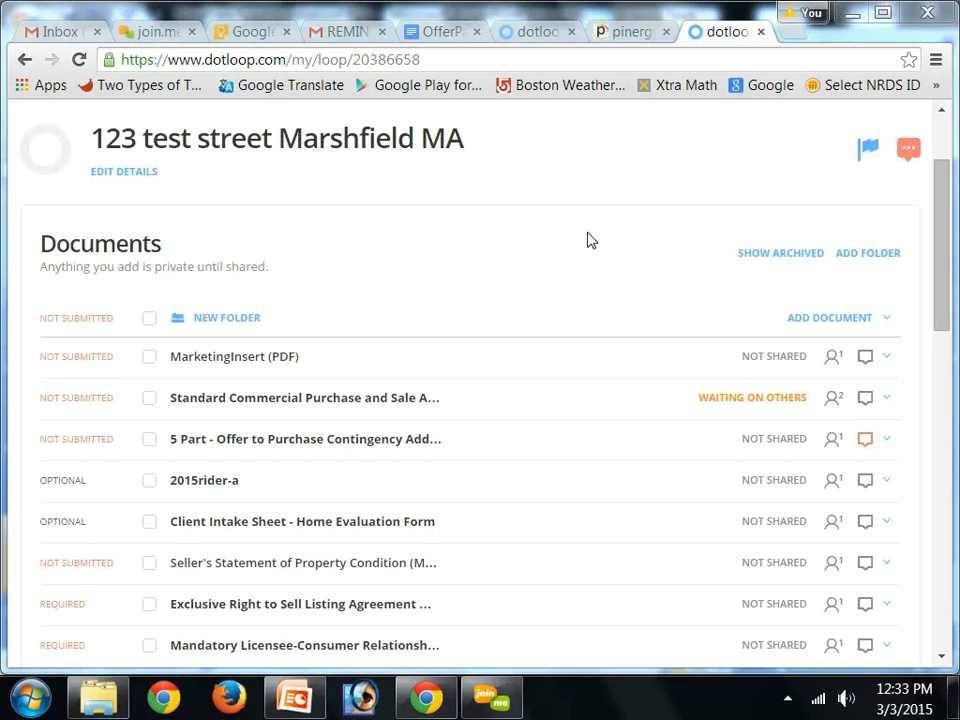
Open the document-adding options in the current loop, then go back to the loops list
{"action": "left_click", "coordinate": [860, 322]}
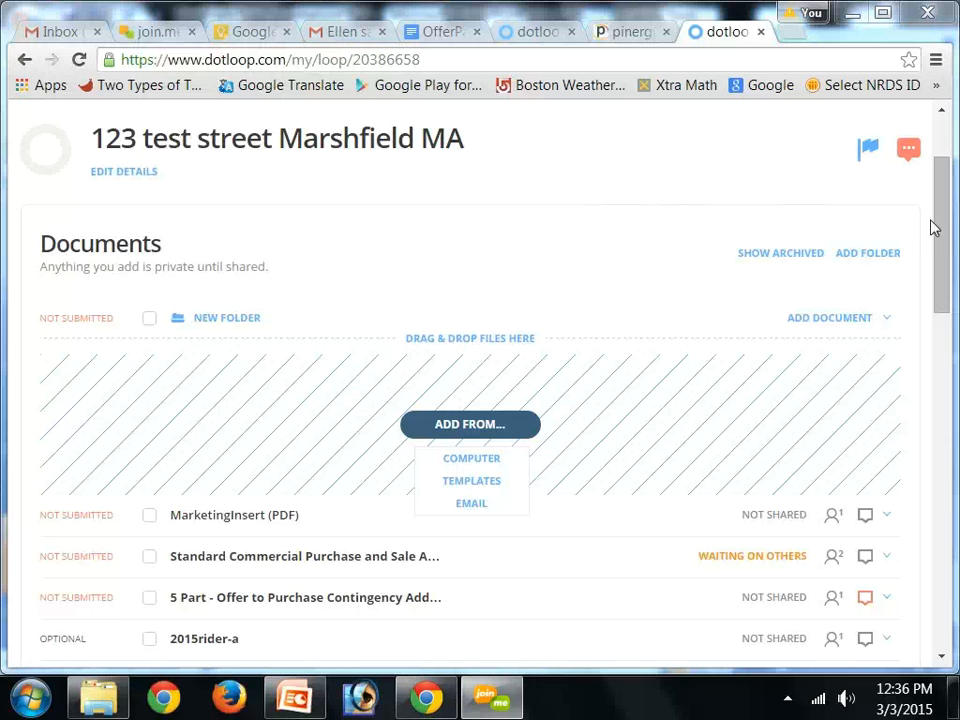
{"action": "left_click_drag", "start_coordinate": [936, 182], "coordinate": [936, 163]}
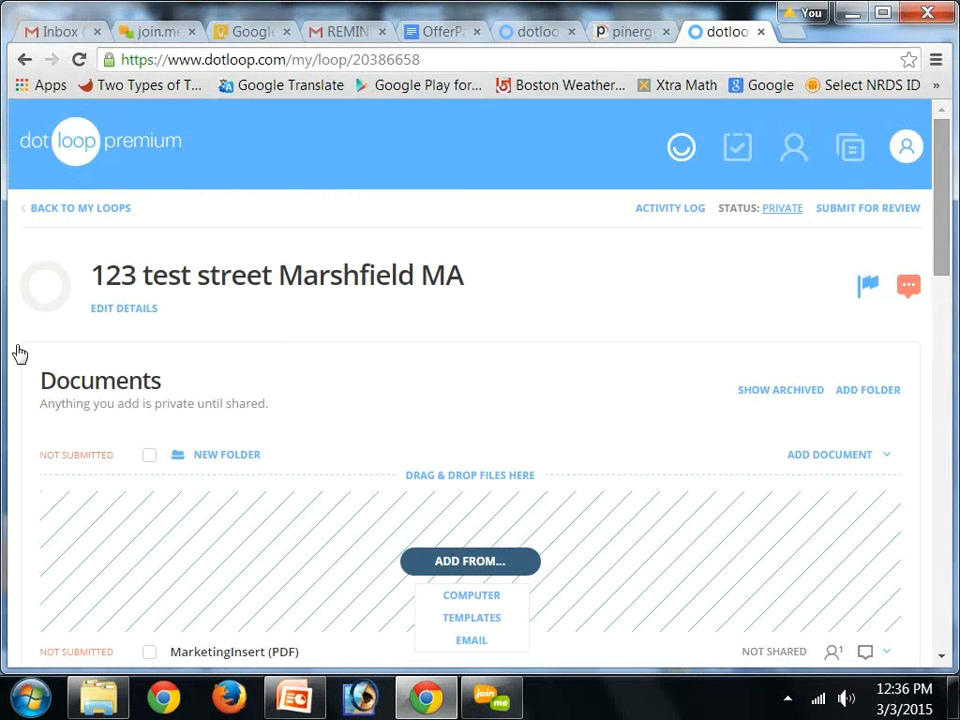
{"action": "left_click", "coordinate": [71, 210]}
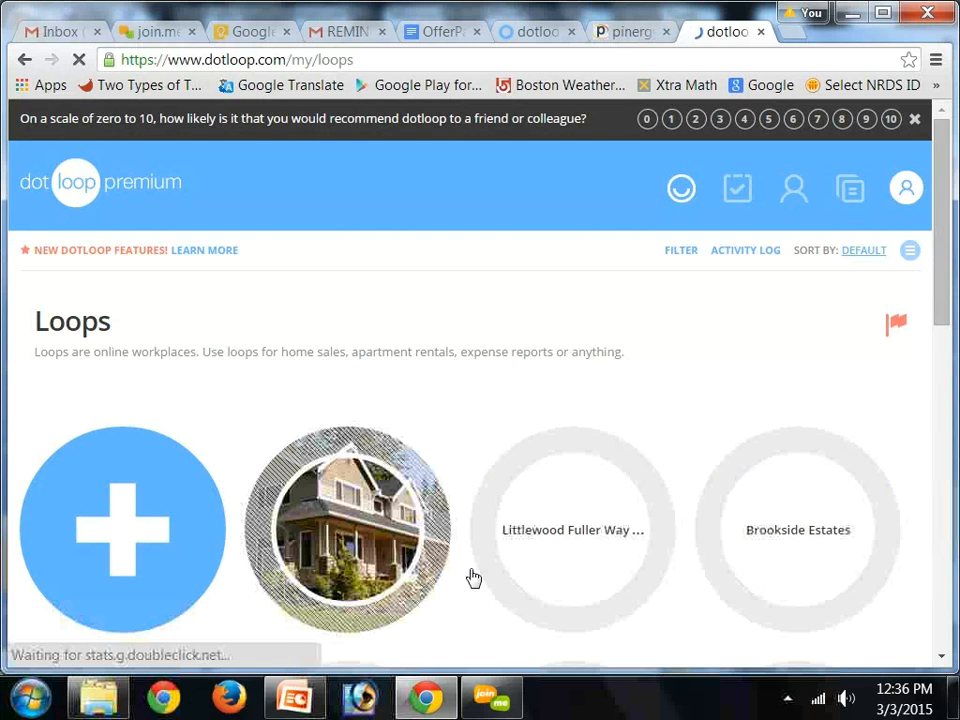
Create a new loop named '123 Short Sheet Test Loop Plymouth'
{"action": "left_click", "coordinate": [141, 536]}
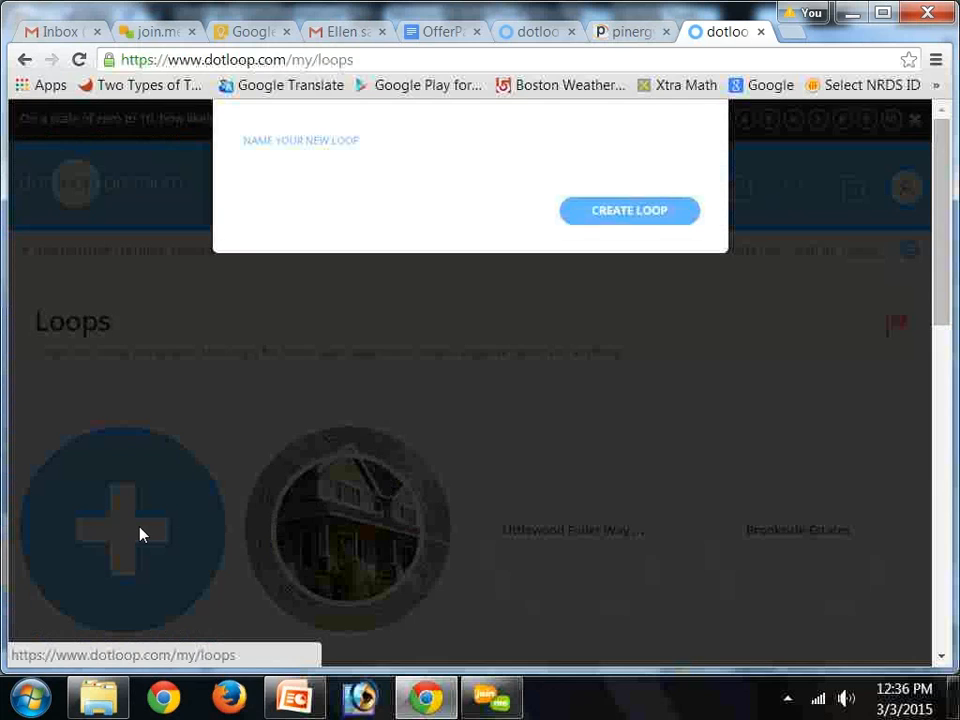
{"action": "left_click", "coordinate": [306, 375]}
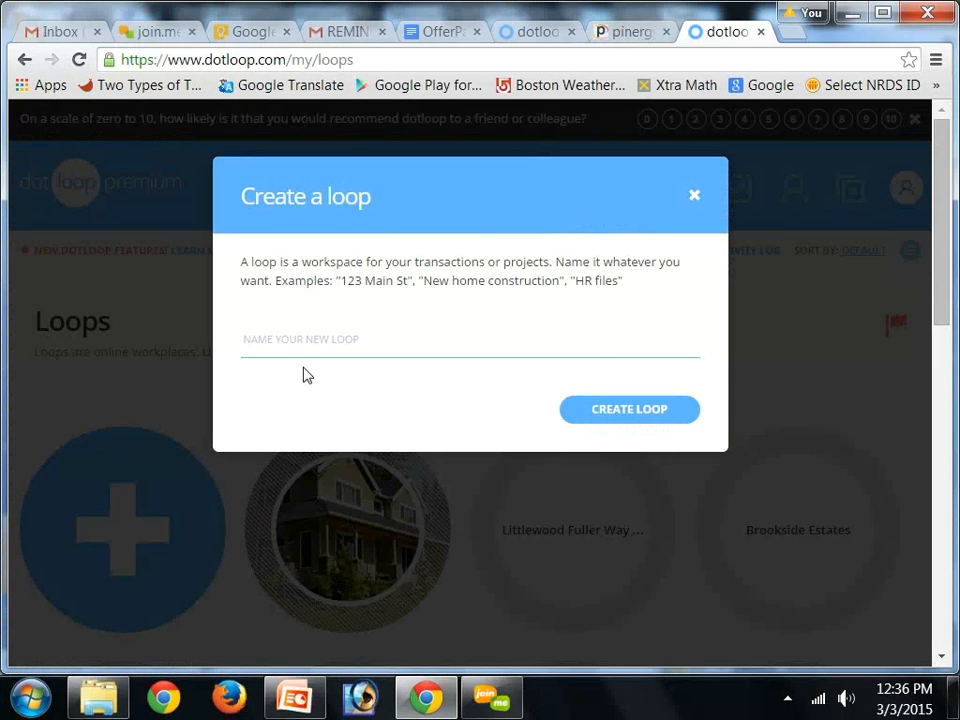
{"action": "type", "text": "123 P"}
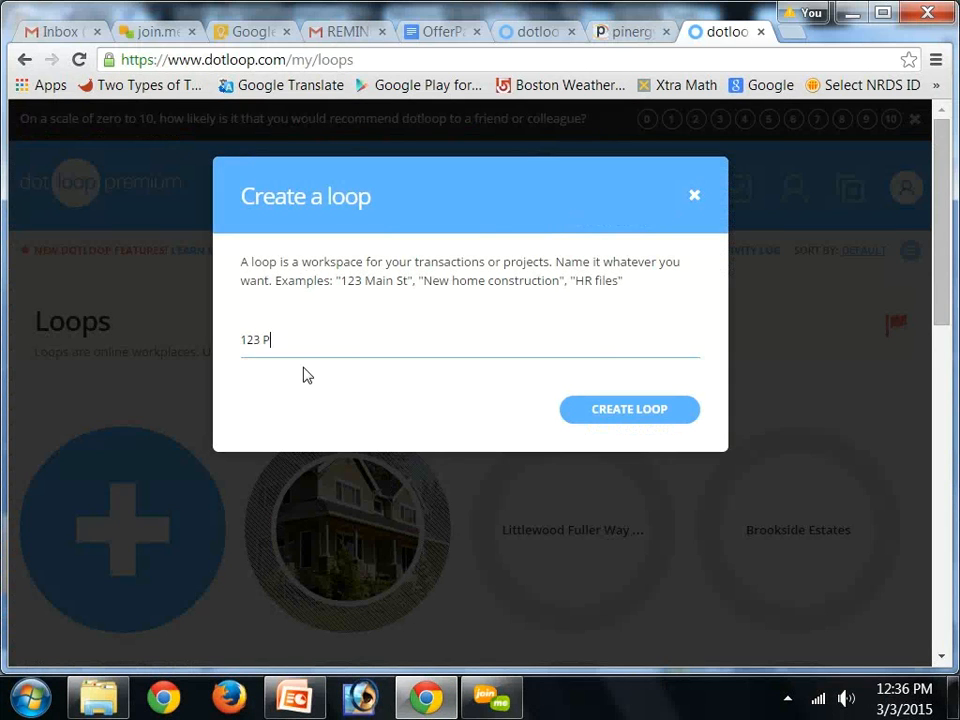
{"action": "key", "text": "BackSpace"}
{"action": "type", "text": "Short Sh"}
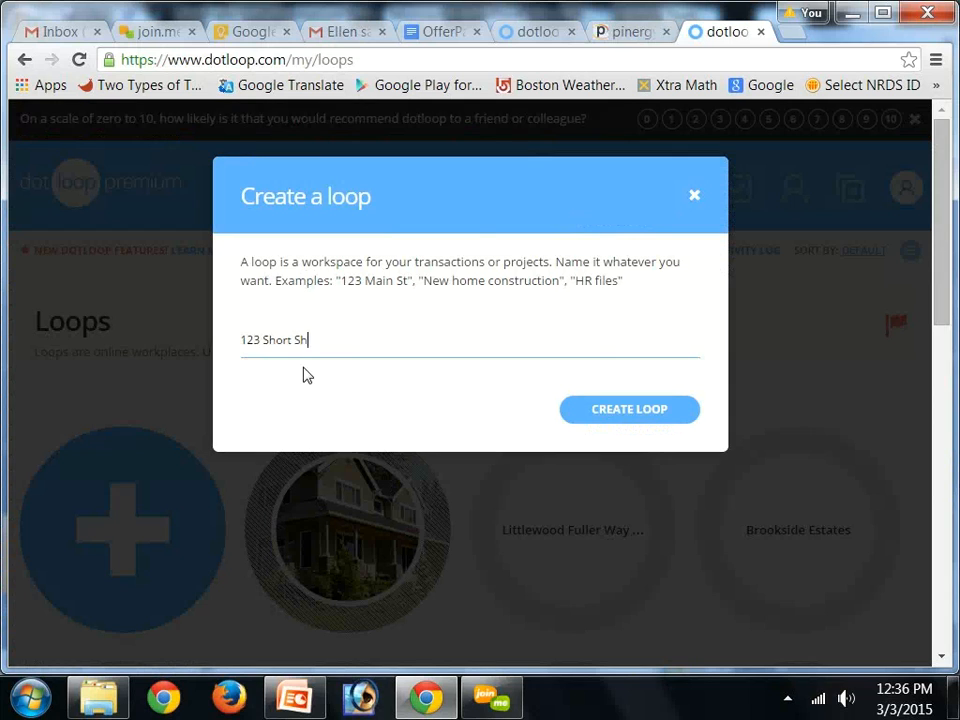
{"action": "type", "text": "eet Test "}
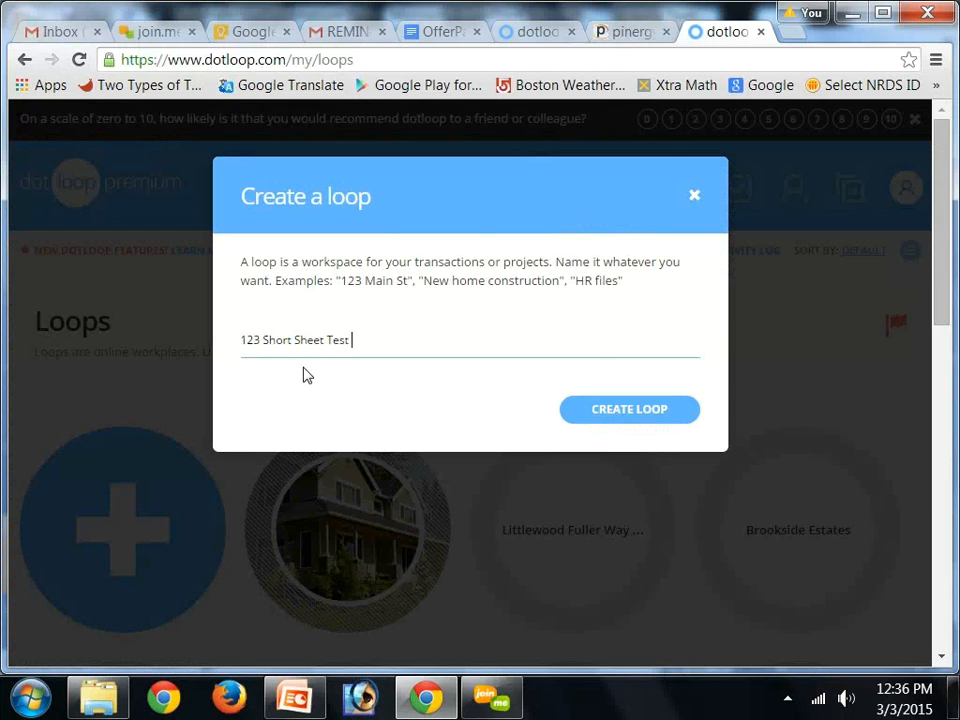
{"action": "type", "text": "Loop Plymouth"}
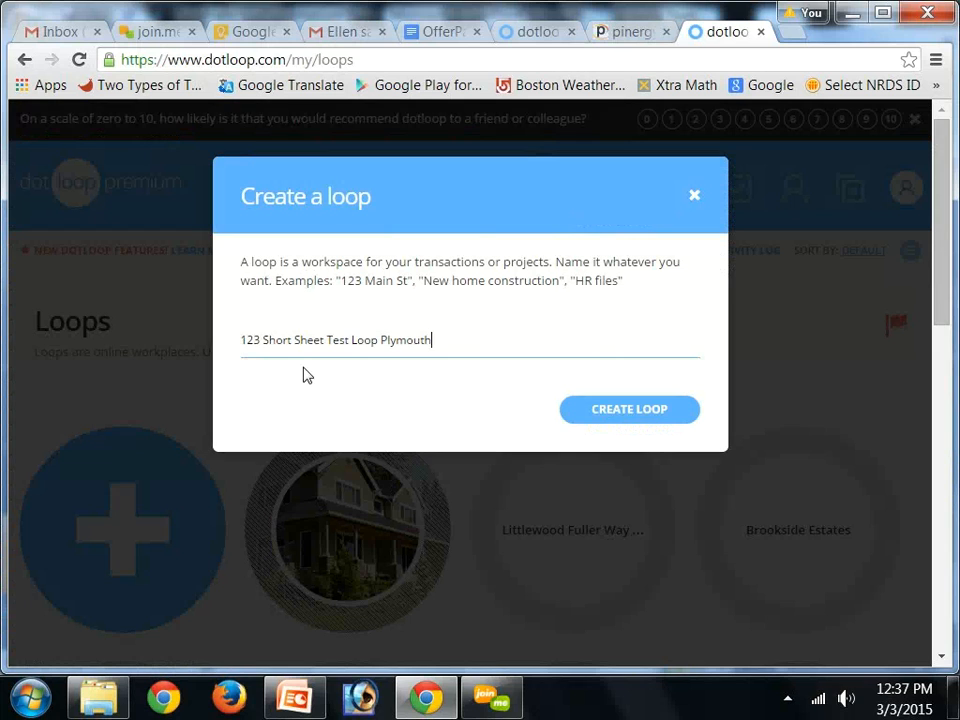
{"action": "left_click", "coordinate": [622, 408]}
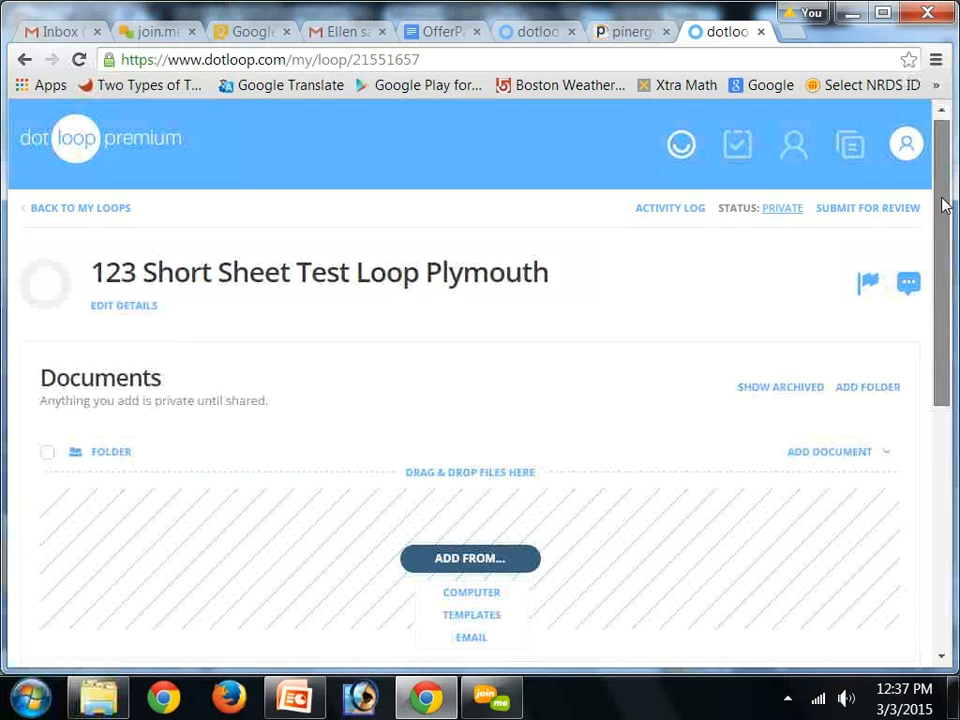
Add all documents from the Listing Package templates to the new loop
{"action": "scroll", "coordinate": [943, 200], "scroll_direction": "down", "scroll_amount": 1}
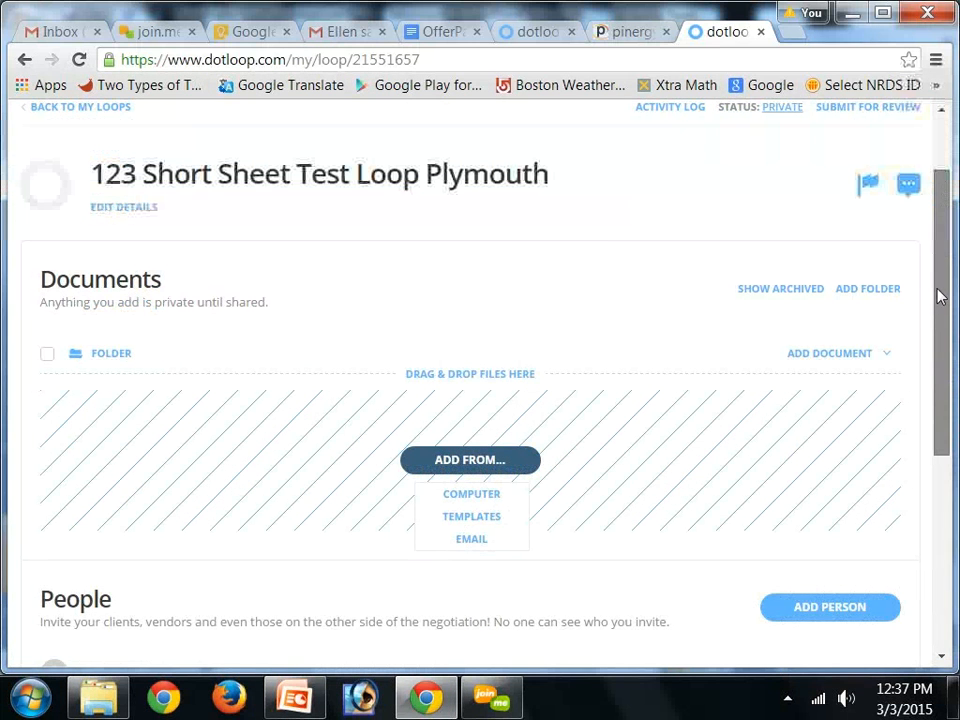
{"action": "scroll", "coordinate": [940, 300], "scroll_direction": "down", "scroll_amount": 4}
{"action": "left_click_drag", "start_coordinate": [938, 378], "coordinate": [921, 293]}
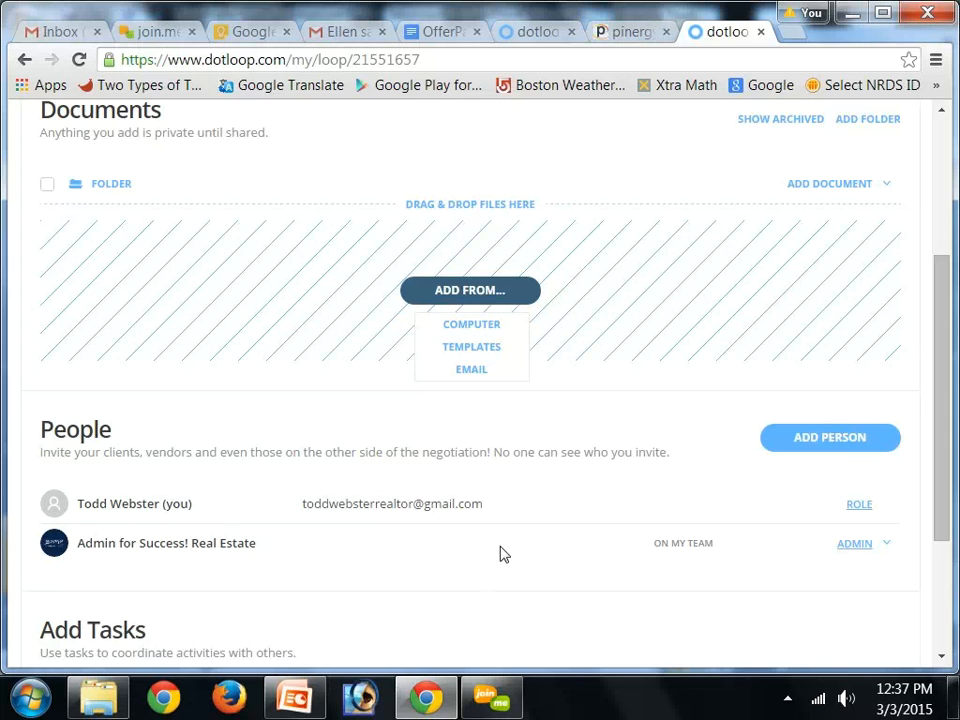
{"action": "left_click", "coordinate": [465, 348]}
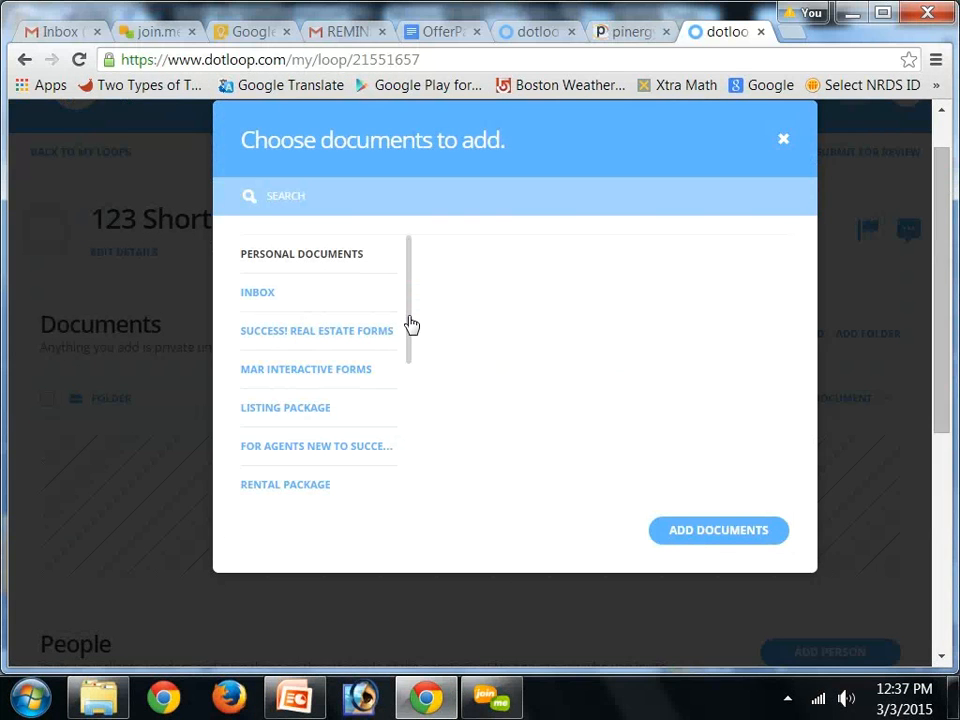
{"action": "left_click", "coordinate": [295, 413]}
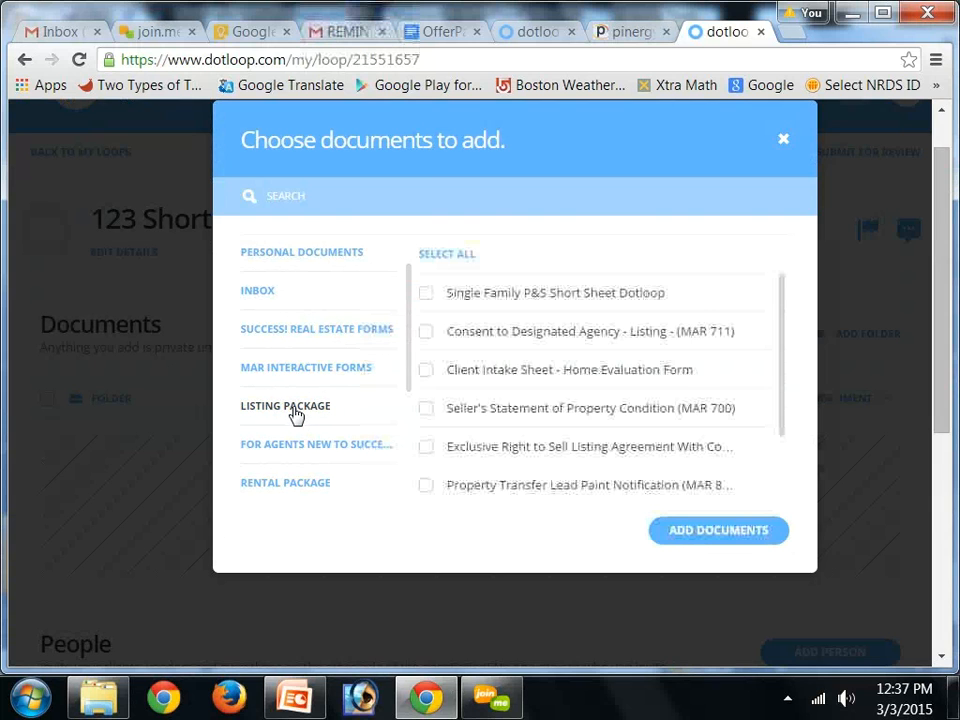
{"action": "left_click", "coordinate": [444, 256]}
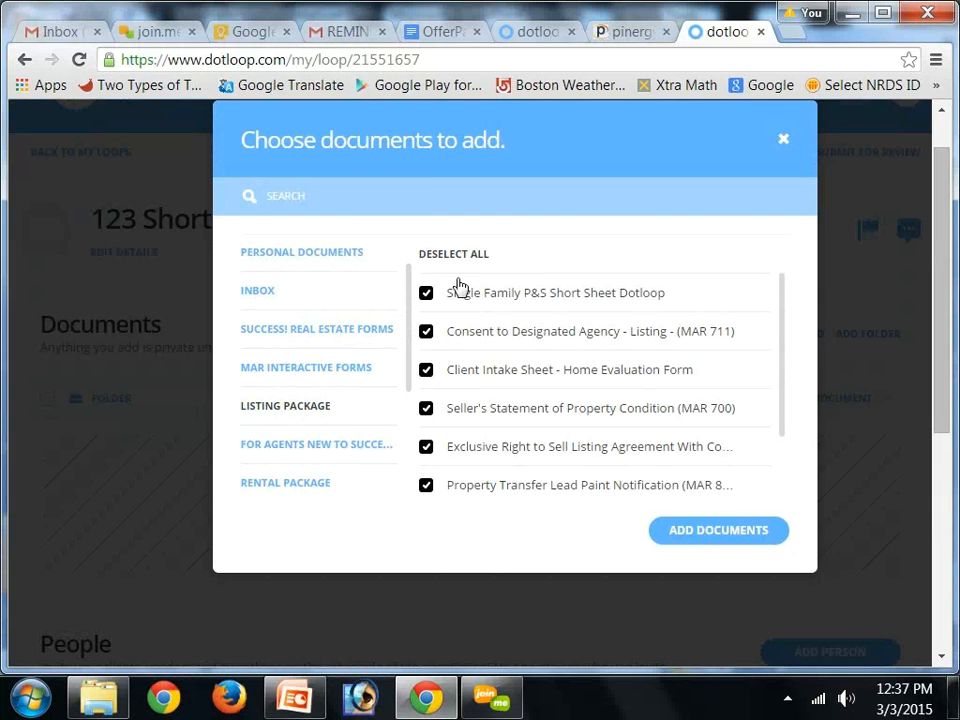
{"action": "left_click", "coordinate": [705, 536]}
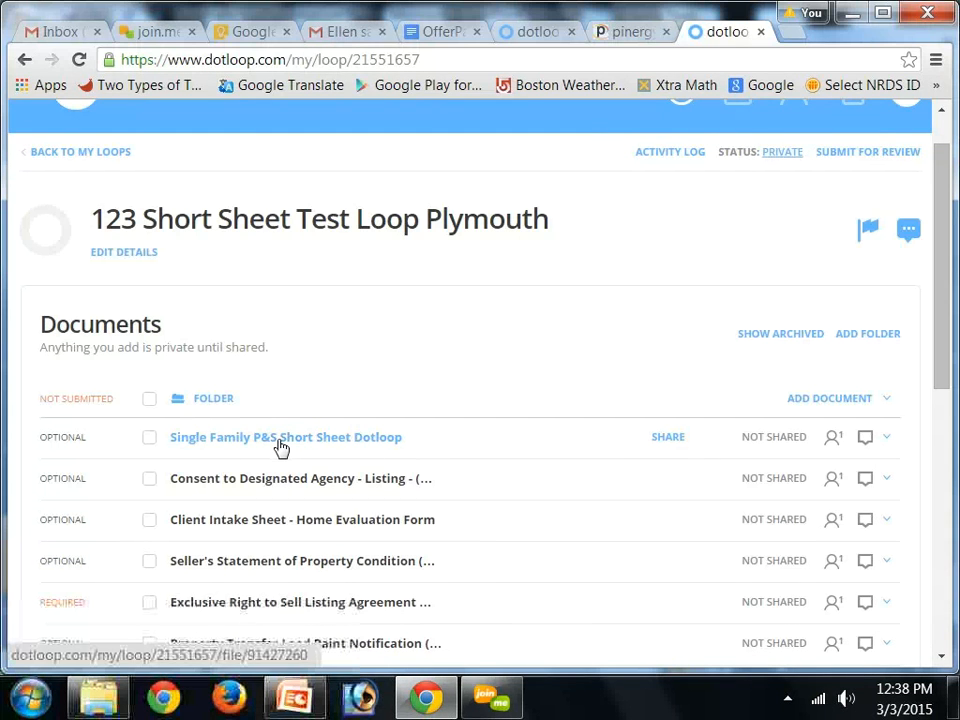
Open 'Single Family P&S Short Sheet Dotloop' and enter sample text 'skjdflksdlfkjsldfj' in the Your Name field
{"action": "left_click", "coordinate": [281, 446]}
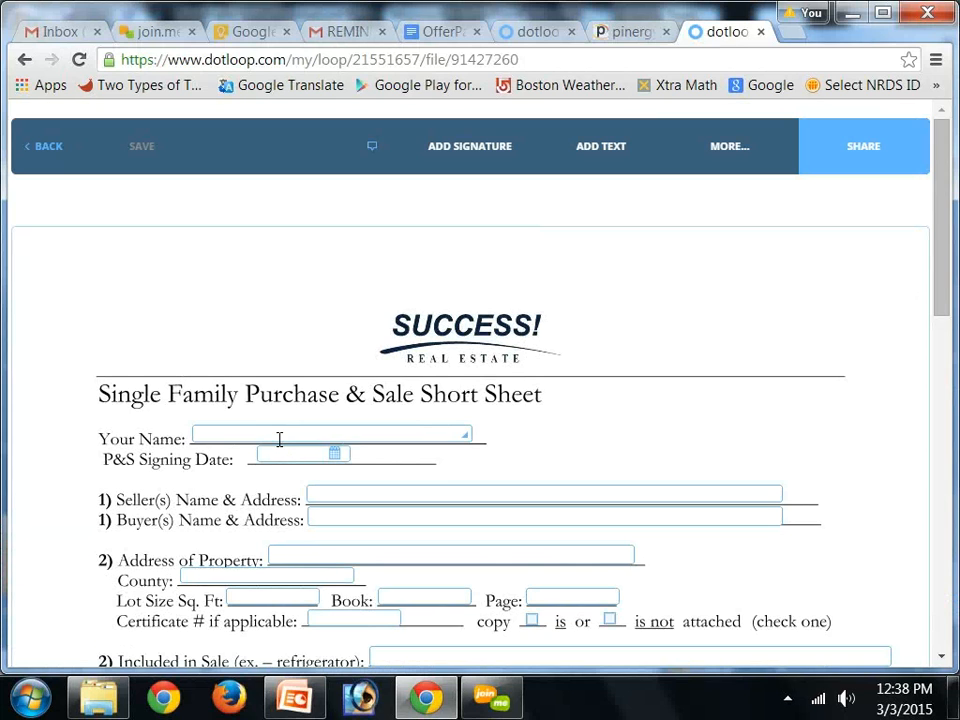
{"action": "left_click", "coordinate": [279, 439]}
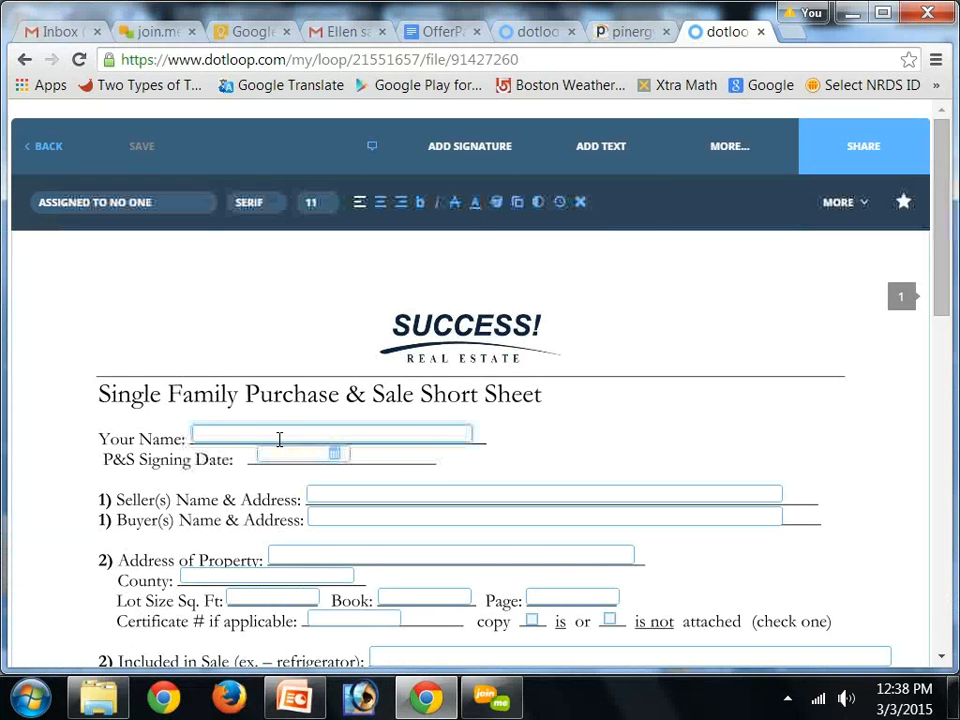
{"action": "type", "text": "skjdflksdlfkjsldfj"}
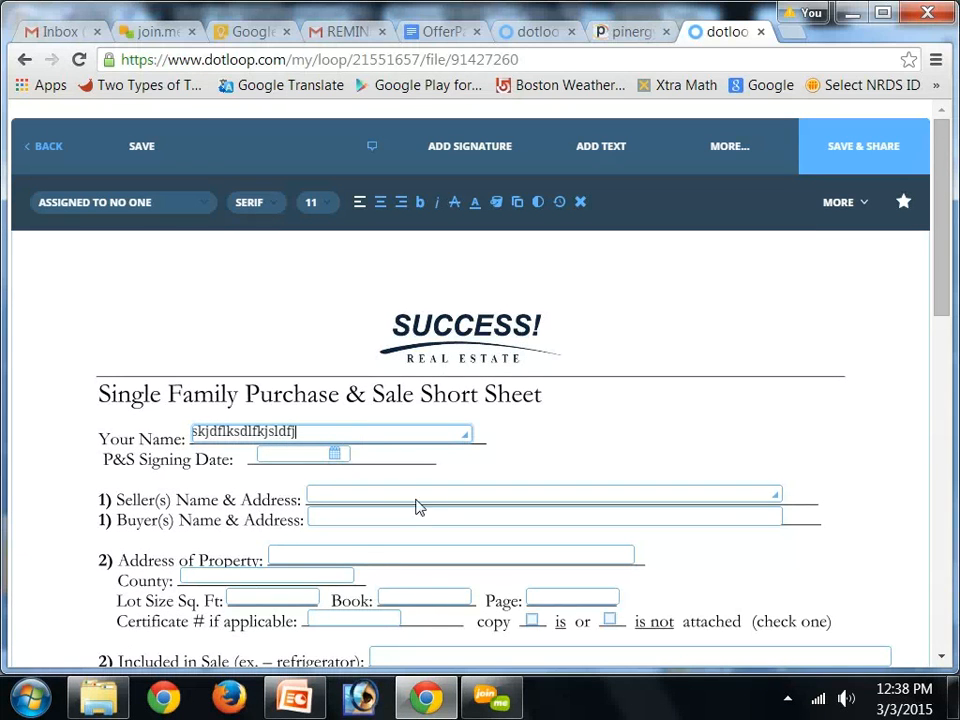
Save the edited short sheet document
{"action": "left_click", "coordinate": [141, 150]}
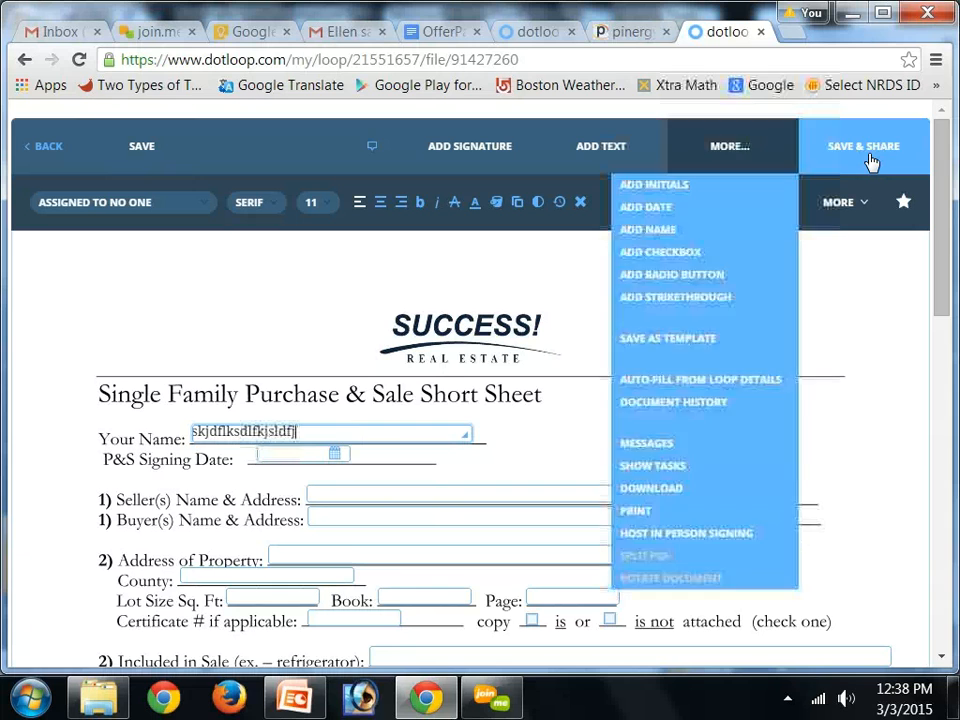
{"action": "left_click", "coordinate": [453, 161]}
{"action": "left_click", "coordinate": [147, 151]}
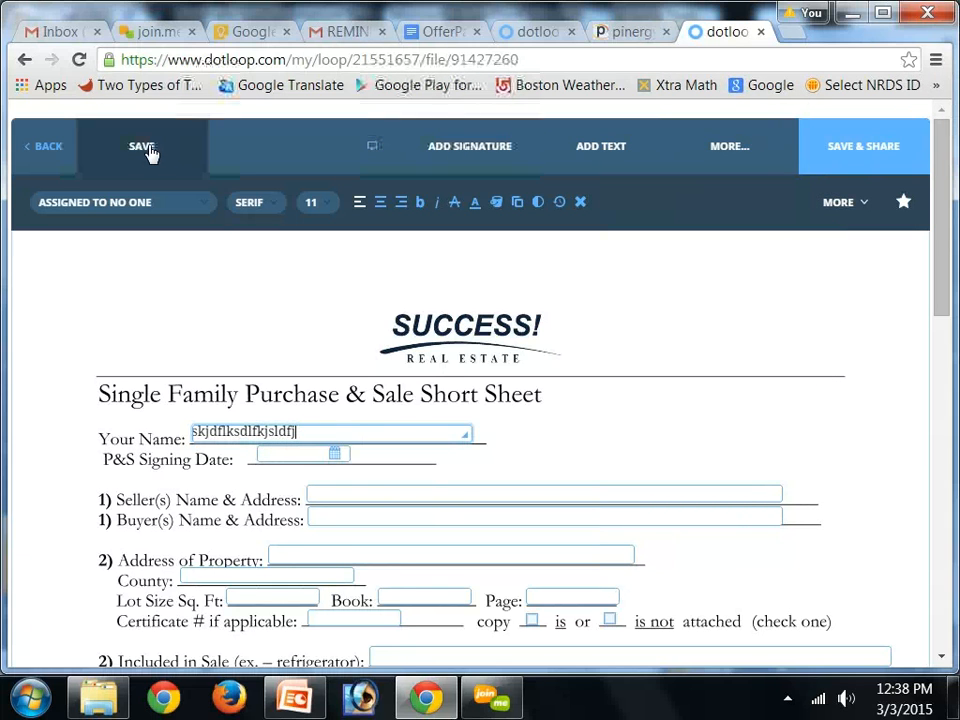